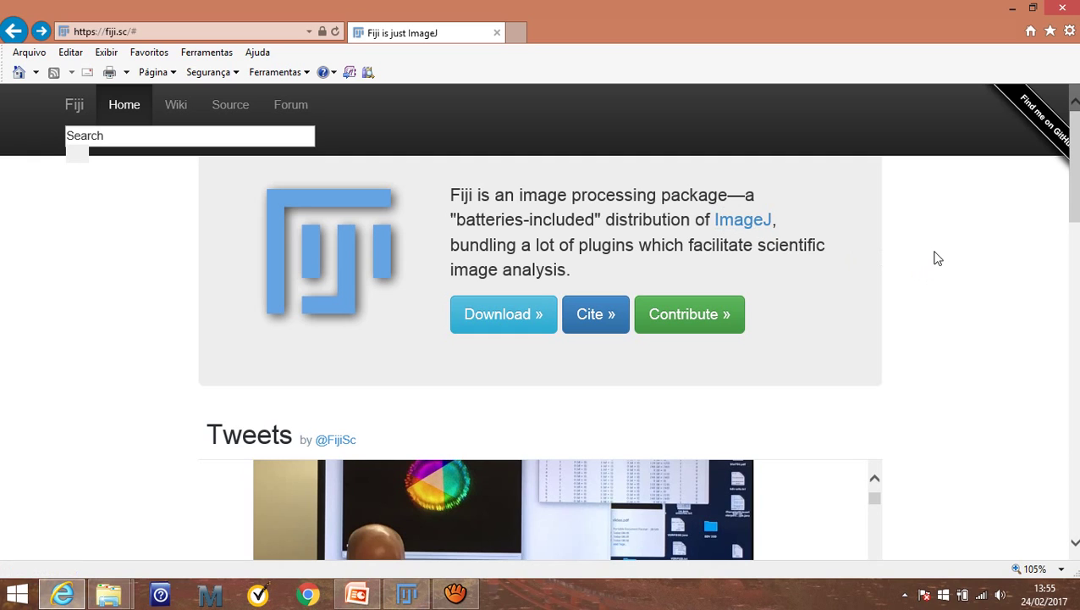
# Step: Look over the Fiji home page and switch to the ImageJ window
pyautogui.scroll(-3, 936, 257)
pyautogui.scroll(3, 889, 250)
pyautogui.click(409, 595)
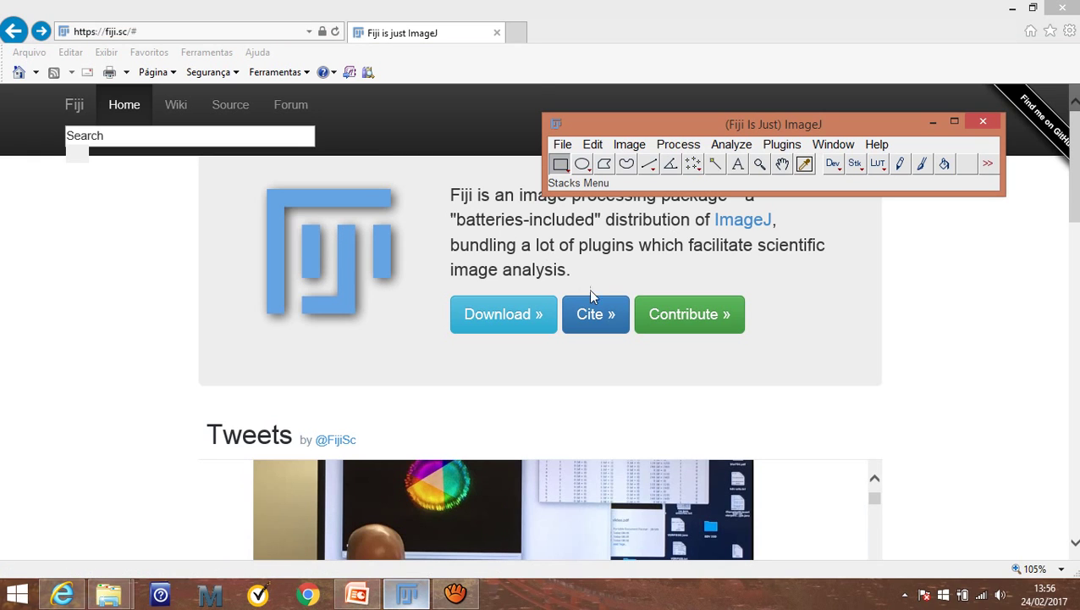
# Step: Switch to the Alginato_com_alumina folder and view the photo 1.jpg, closing the viewer when done
pyautogui.click(110, 594)
pyautogui.click(141, 510)
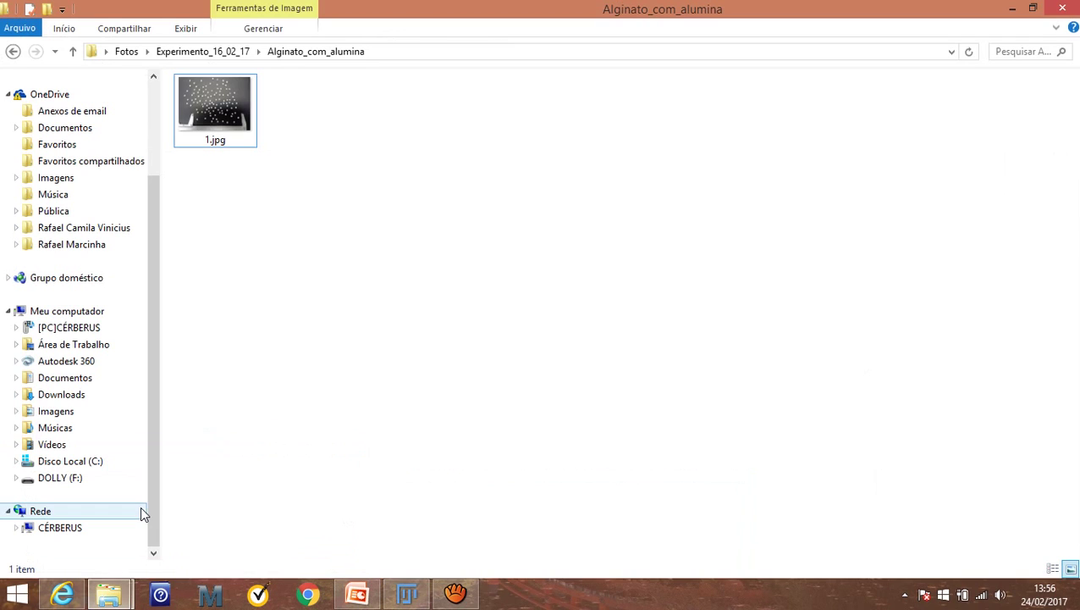
pyautogui.click(408, 593)
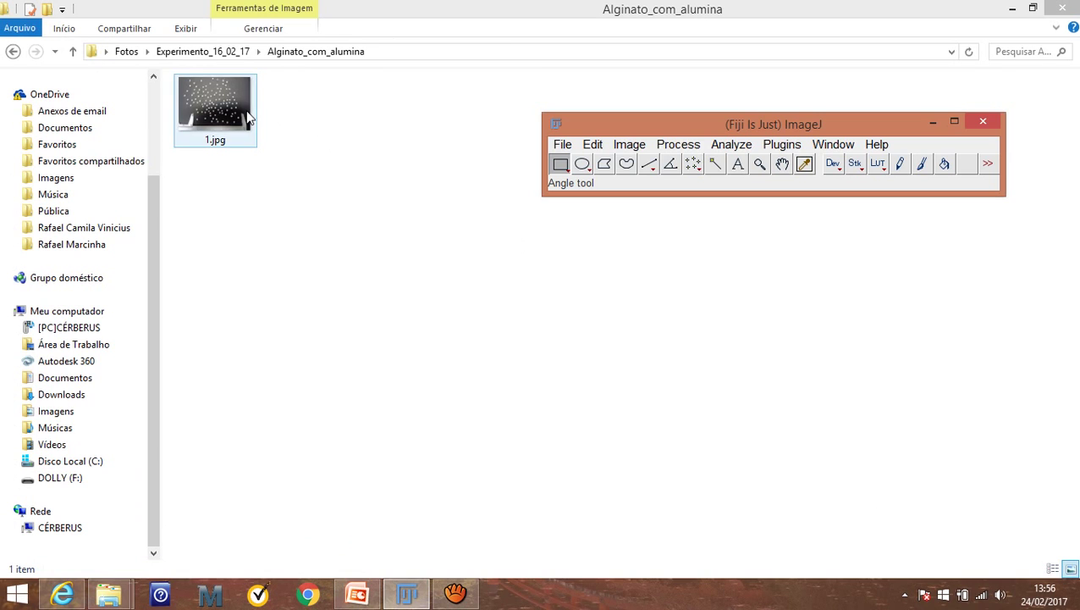
pyautogui.doubleClick(214, 105)
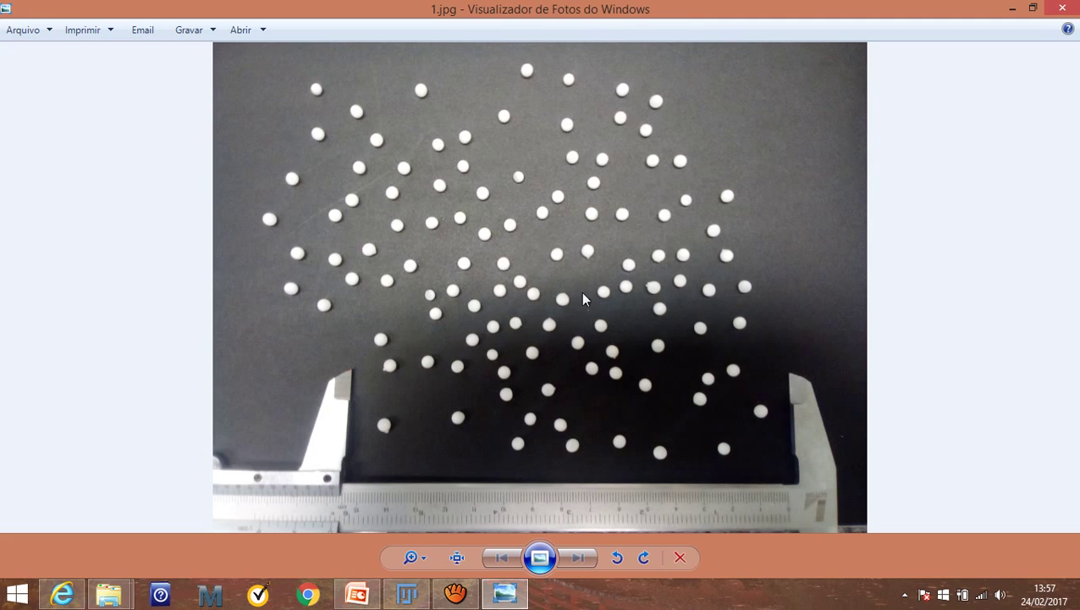
pyautogui.click(1063, 10)
# Step: Make a duplicate of 1.jpg in the same Alginato_com_alumina folder
pyautogui.rightClick(228, 100)
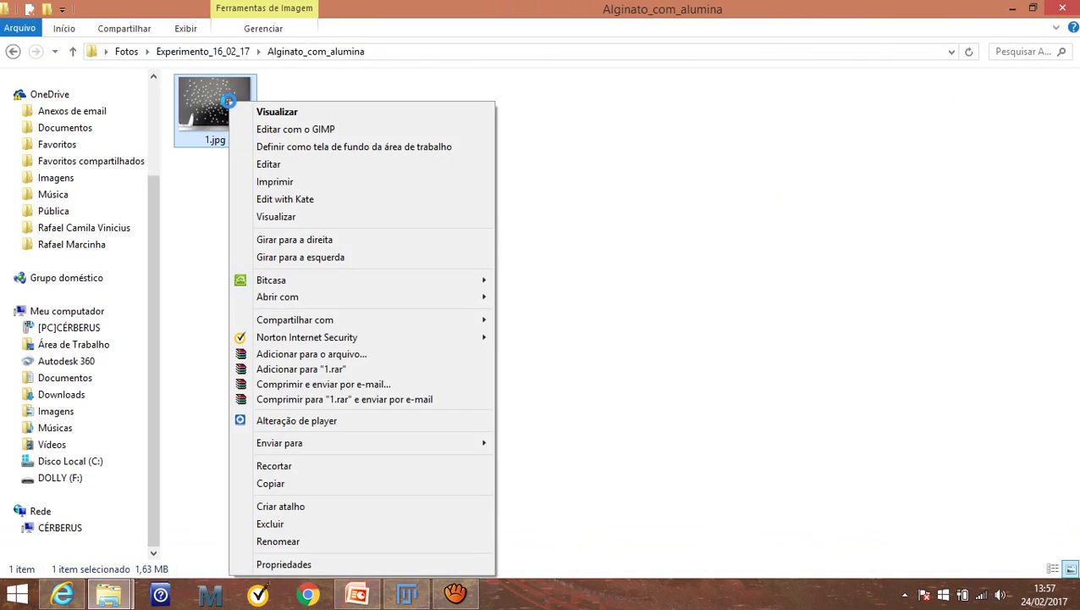
pyautogui.click(281, 483)
pyautogui.click(389, 206)
pyautogui.rightClick(389, 204)
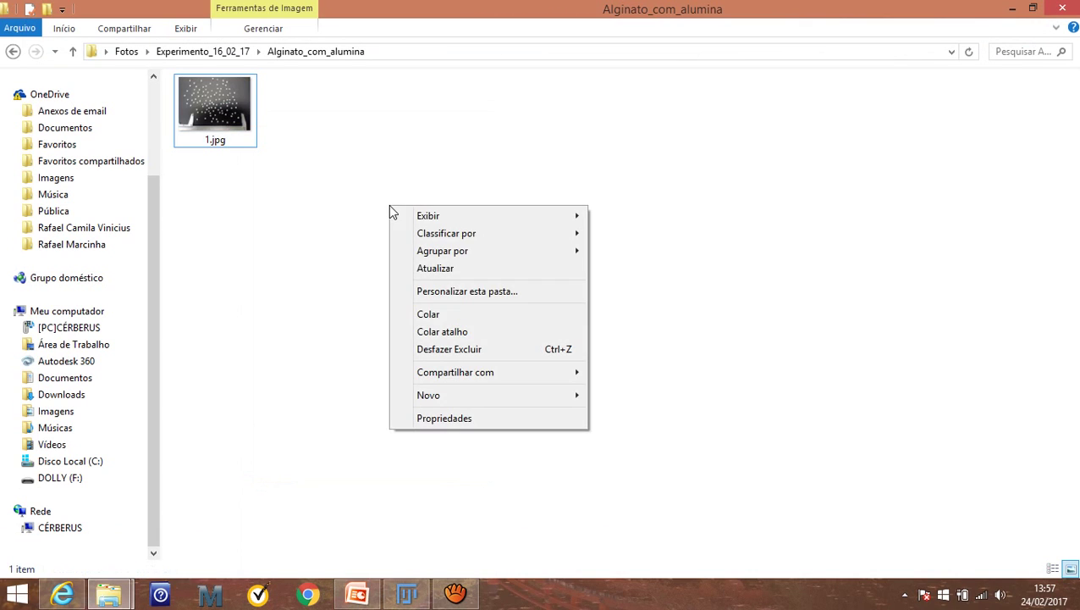
pyautogui.click(459, 312)
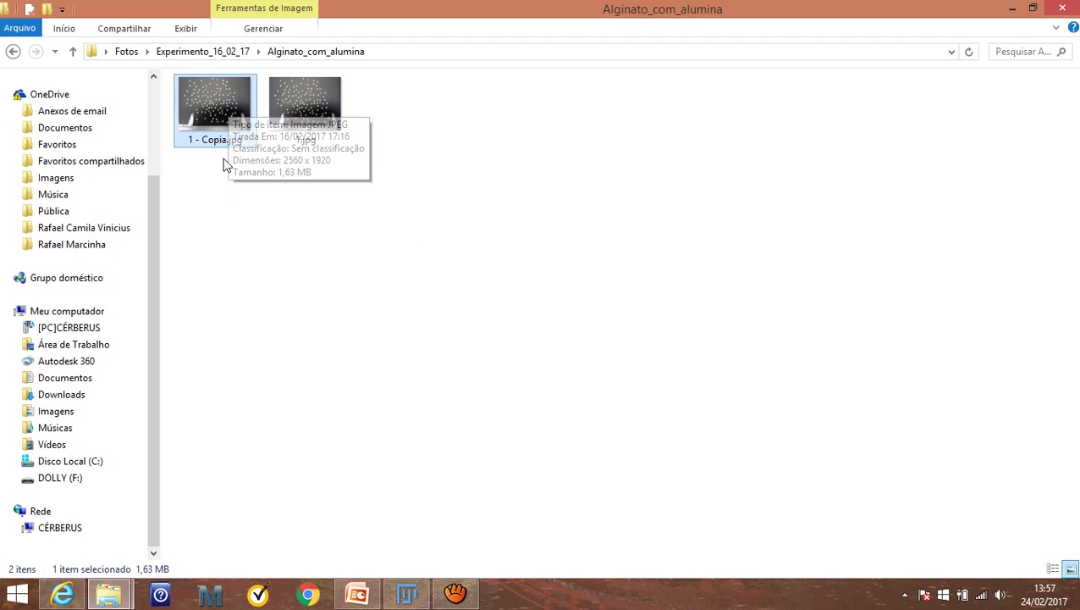
# Step: Open the duplicate 1 - Copia.jpg for editing in Paint with the caliper area in view
pyautogui.rightClick(214, 101)
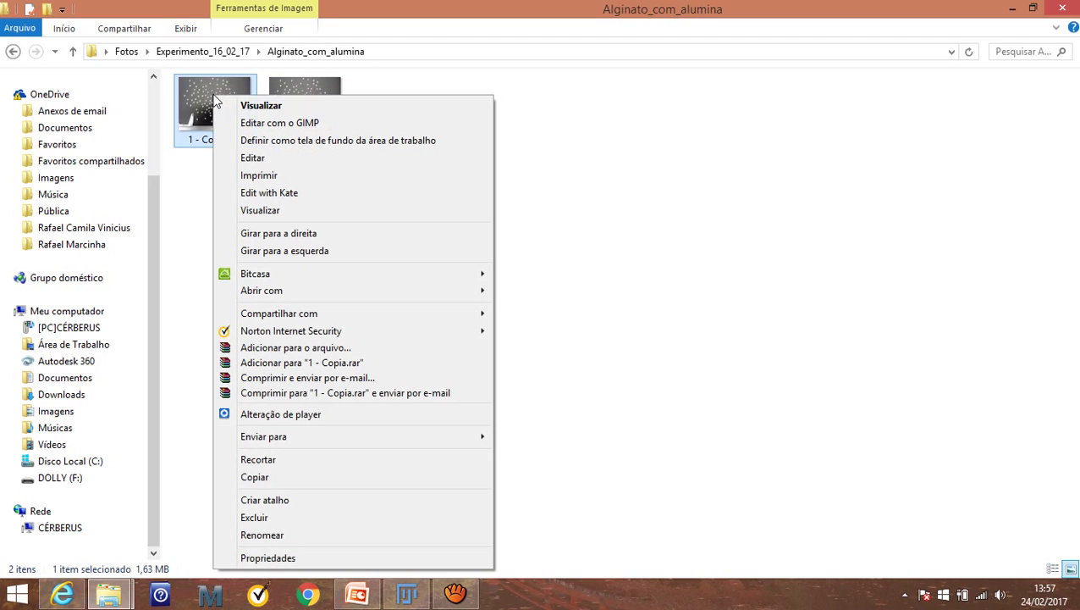
pyautogui.click(257, 158)
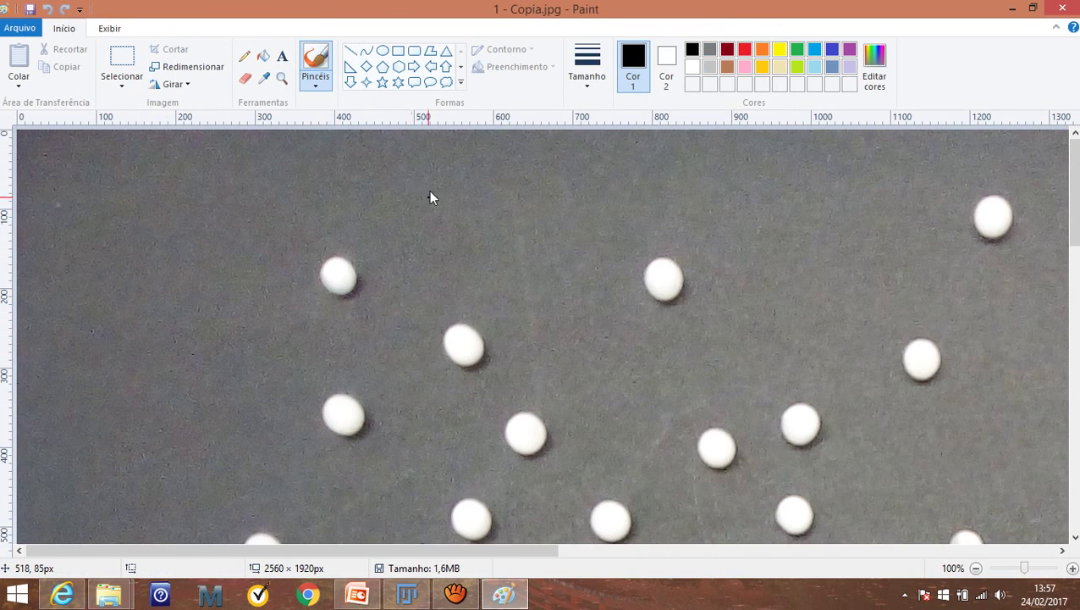
pyautogui.click(282, 77)
pyautogui.rightClick(386, 227)
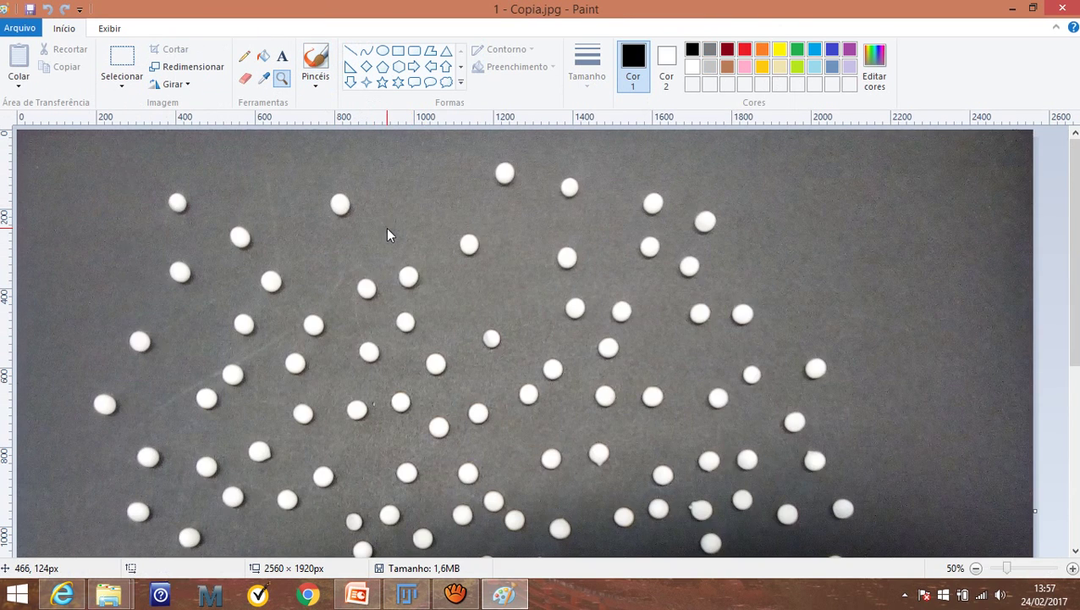
pyautogui.rightClick(386, 227)
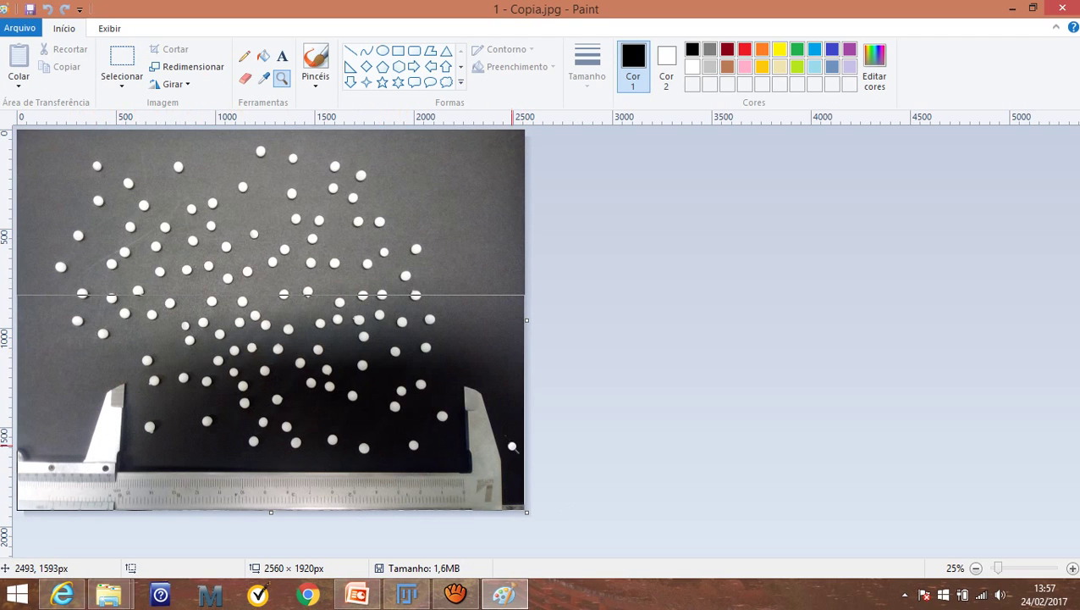
pyautogui.click(182, 485)
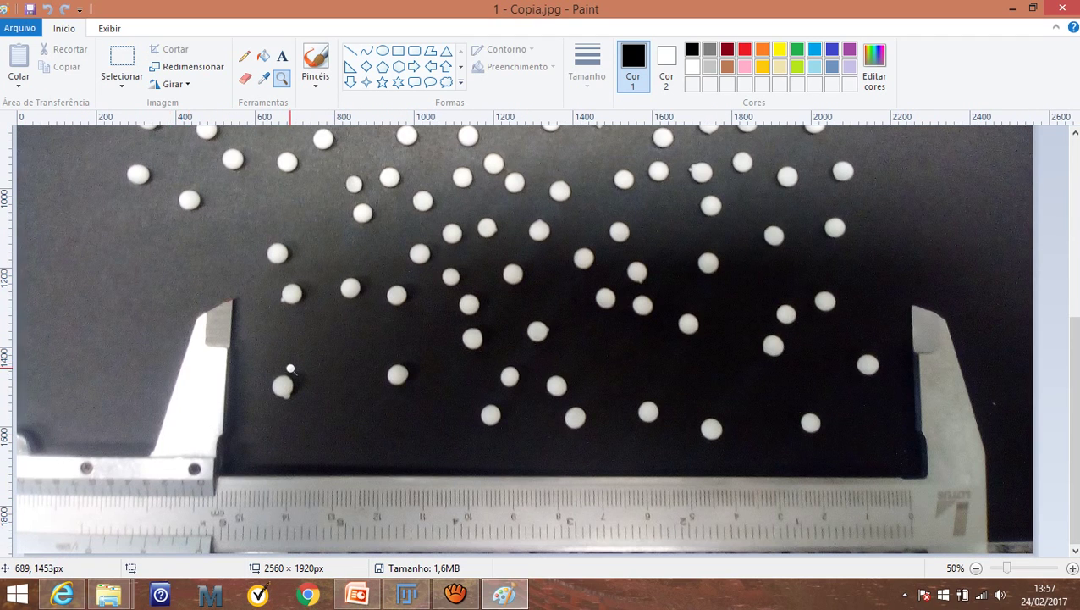
# Step: Erase the caliper from the photo copy by deleting rectangular areas over its left jaw, its scale and its right jaw
pyautogui.click(122, 56)
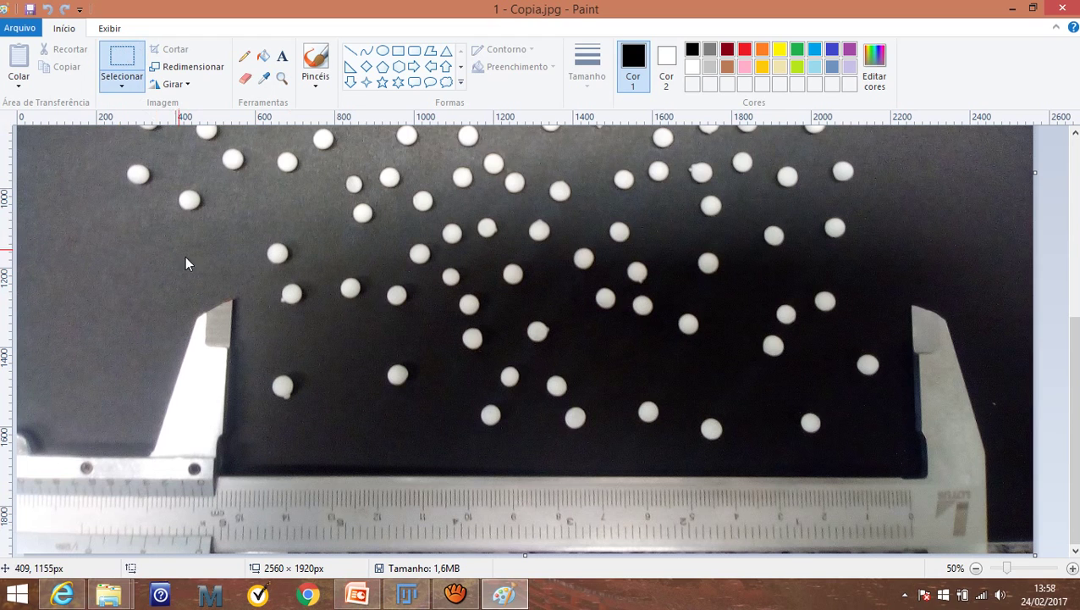
pyautogui.moveTo(244, 296); pyautogui.dragTo(15, 554)
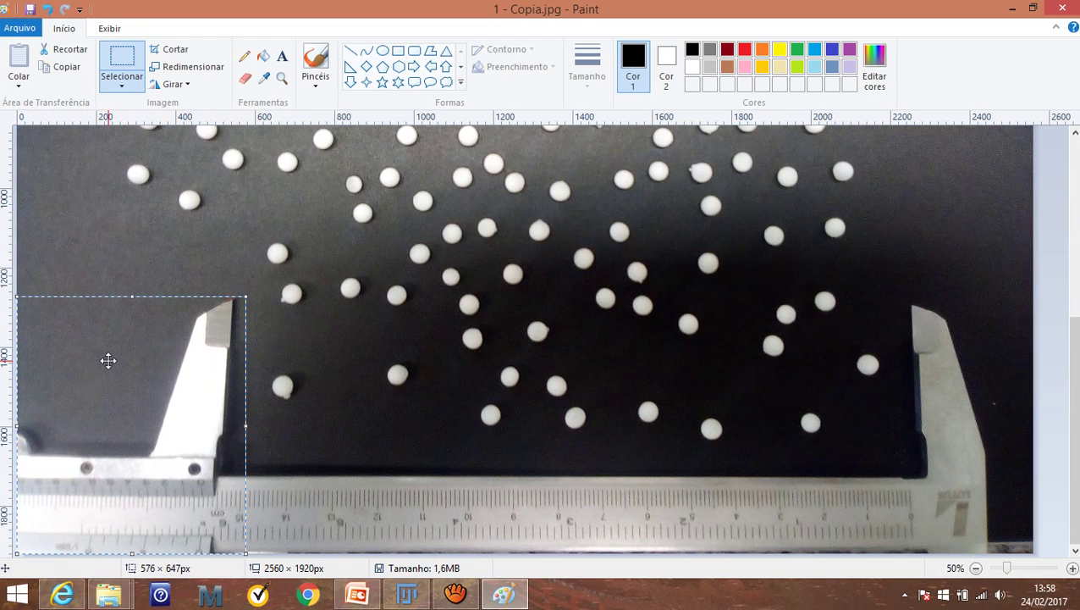
pyautogui.press('Delete')
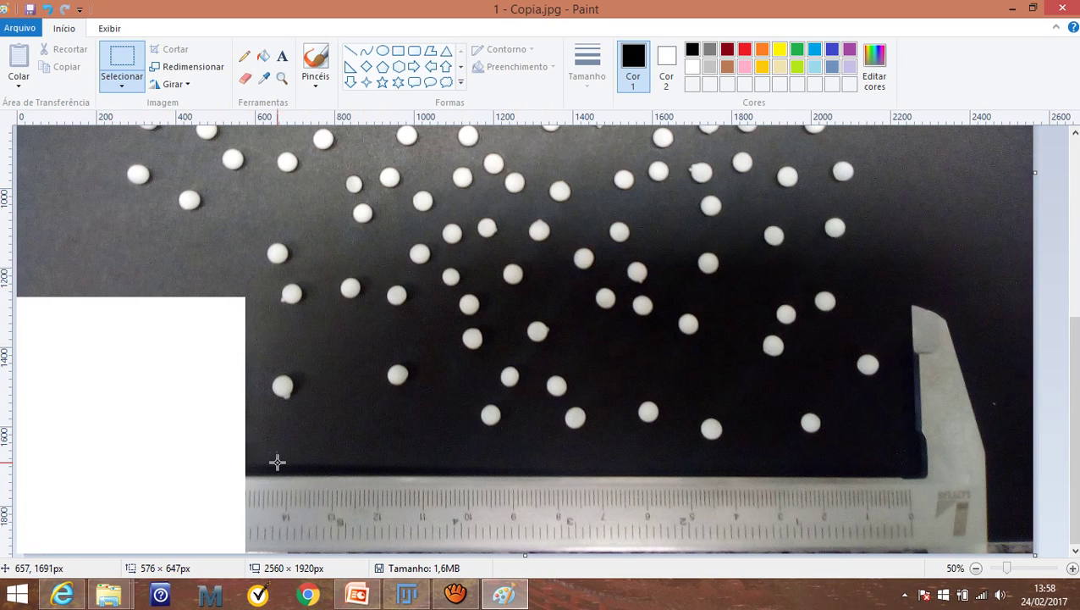
pyautogui.moveTo(225, 460); pyautogui.dragTo(1046, 560)
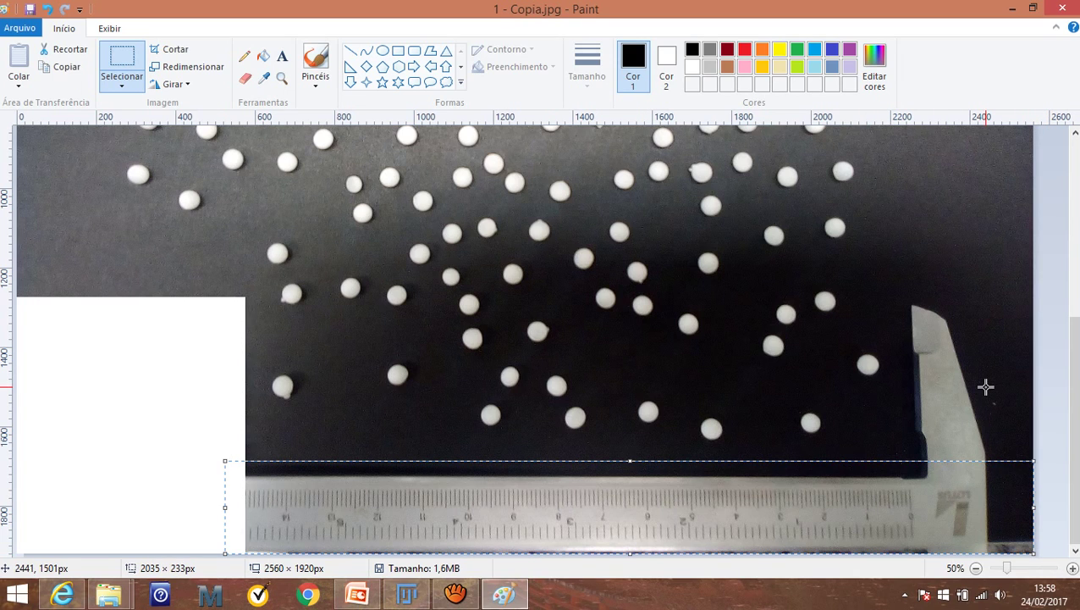
pyautogui.press('Delete')
pyautogui.moveTo(907, 291); pyautogui.dragTo(1051, 542)
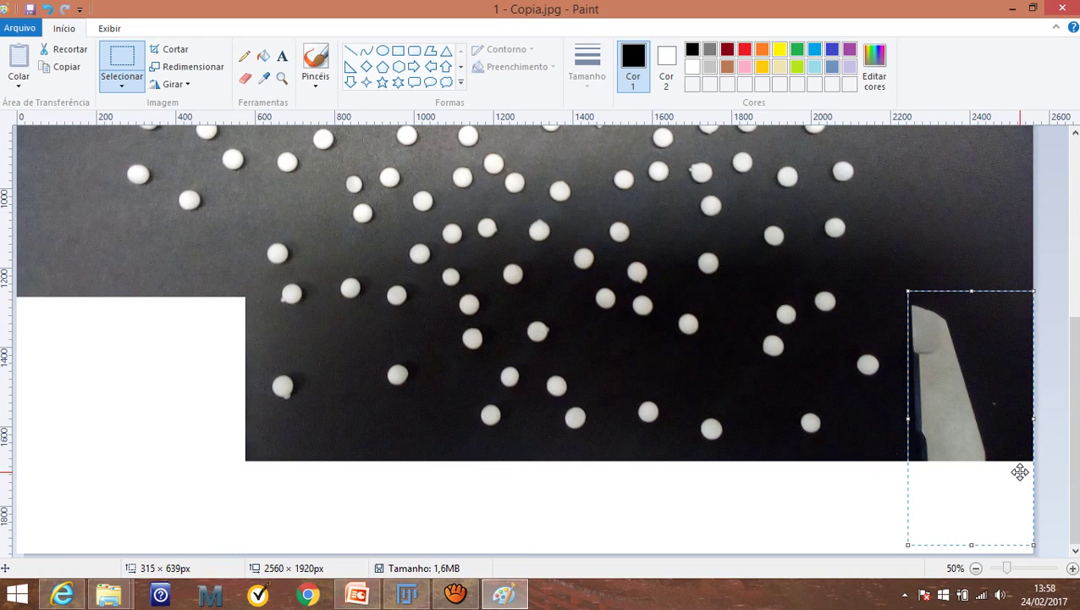
pyautogui.press('Delete')
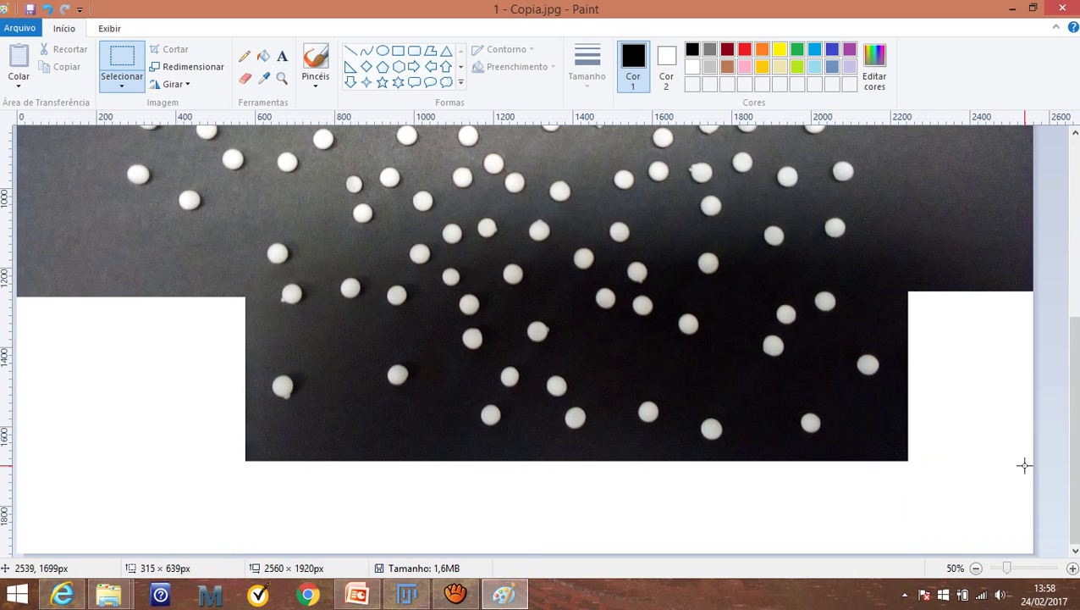
# Step: Fill the erased white area of the photo copy with black, save the file and close Paint
pyautogui.scroll(3, 998, 439)
pyautogui.scroll(-3, 971, 339)
pyautogui.click(263, 59)
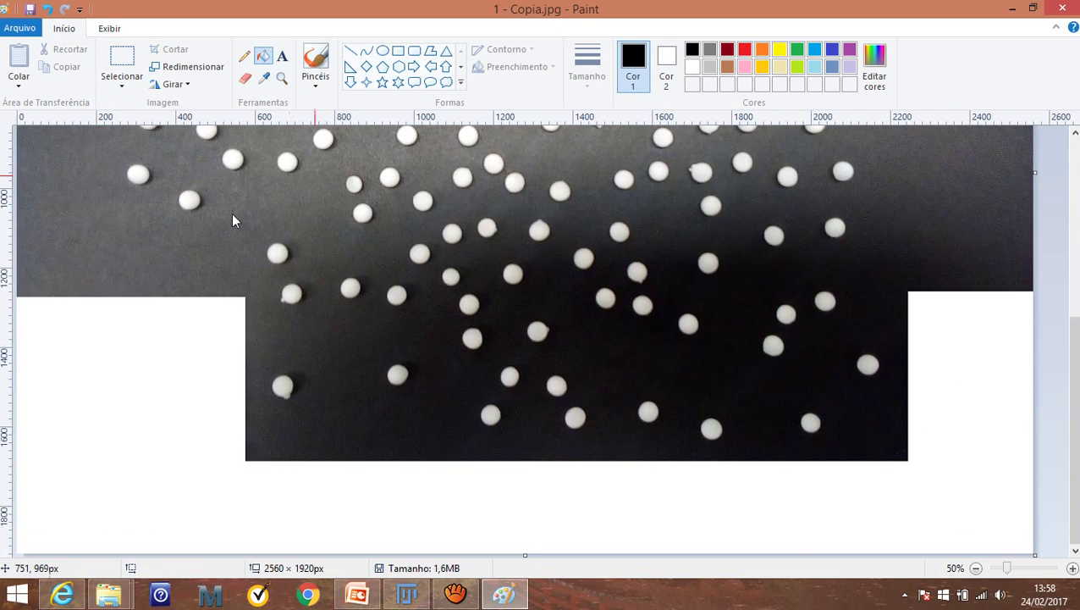
pyautogui.click(188, 325)
pyautogui.scroll(3, 201, 315)
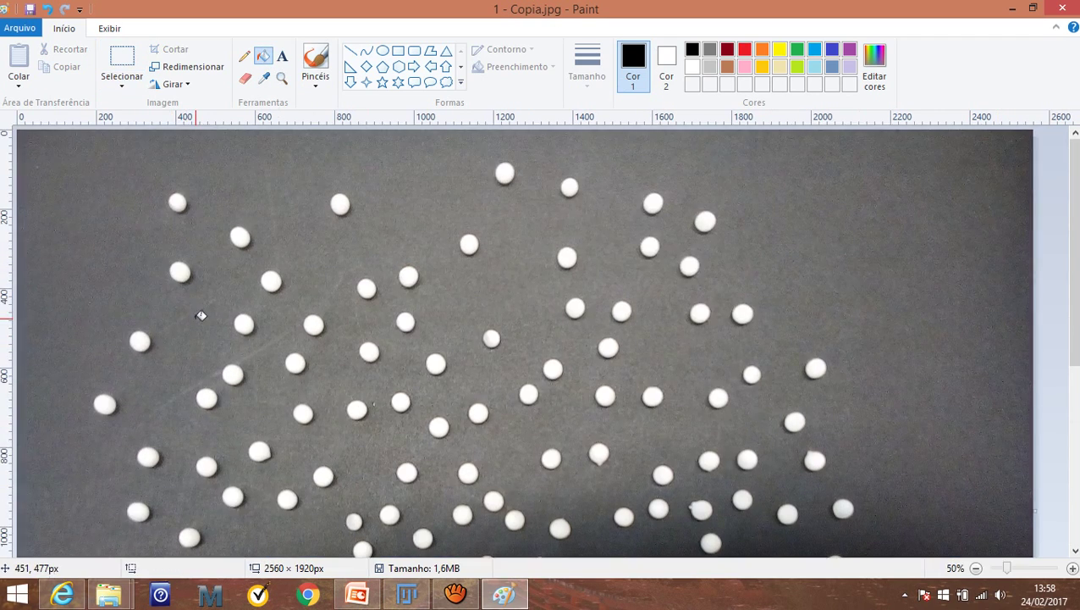
pyautogui.scroll(-4, 201, 315)
pyautogui.scroll(5, 265, 301)
pyautogui.scroll(-5, 153, 254)
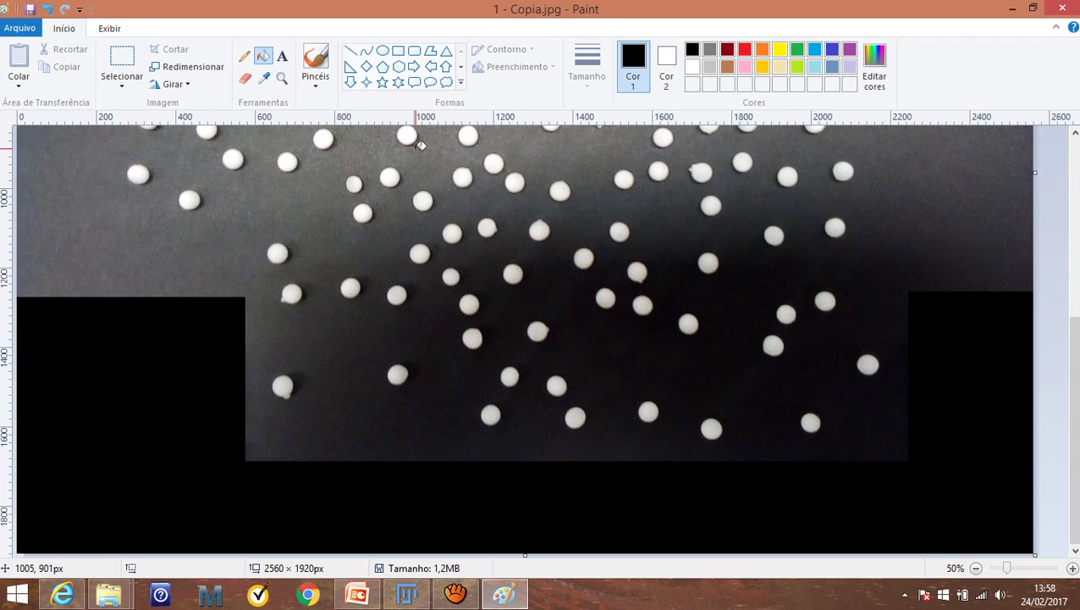
pyautogui.click(1062, 9)
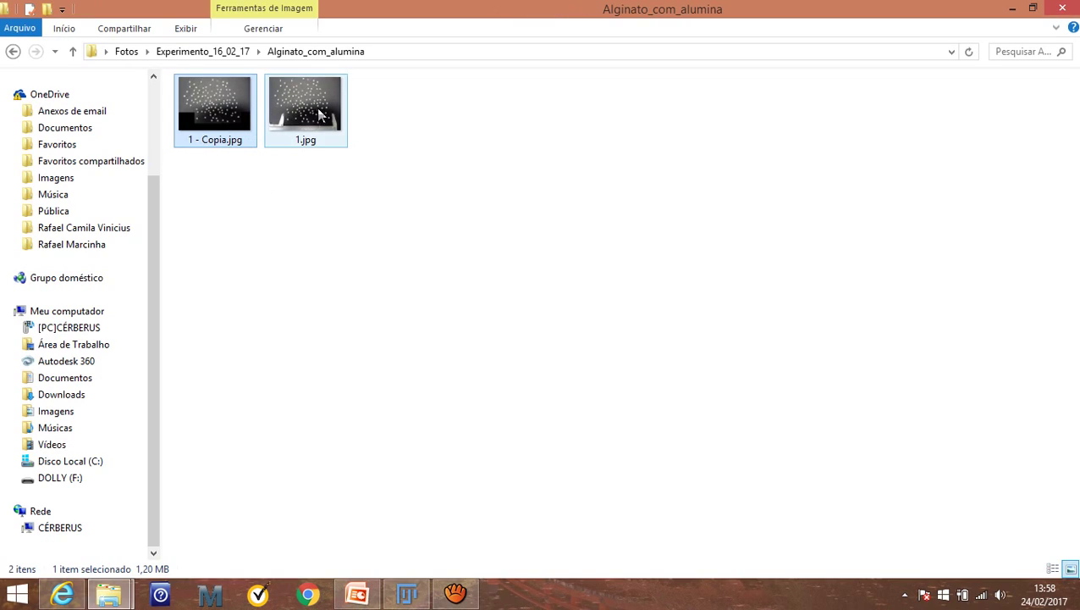
# Step: Switch to ImageJ and open the original photo 1.jpg from Fotos > Experimento_16_02_17 > Alginato_com_alumina
pyautogui.moveTo(320, 108)
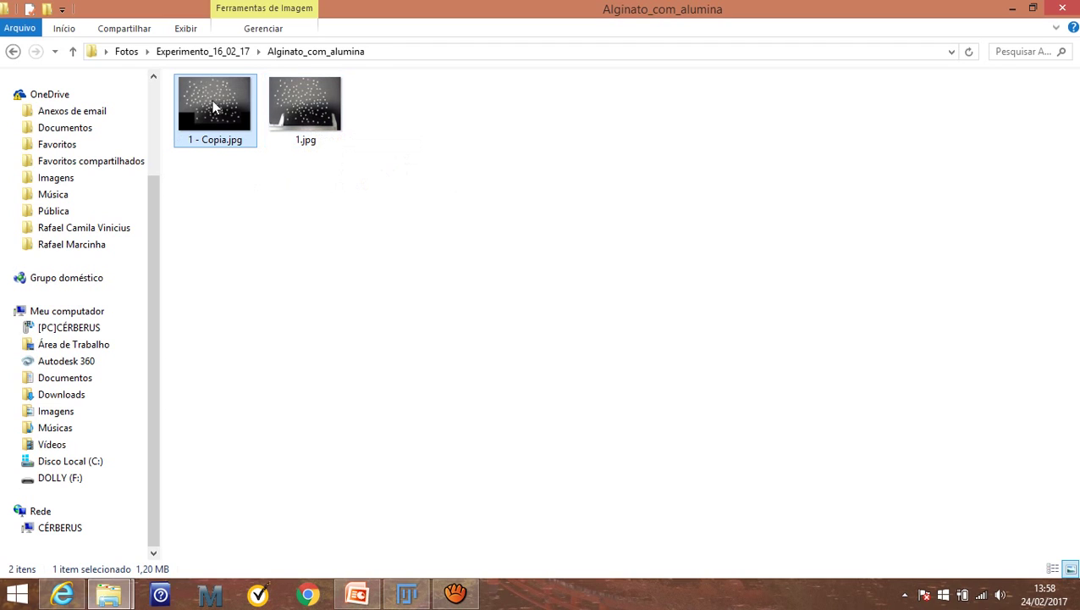
pyautogui.moveTo(227, 118)
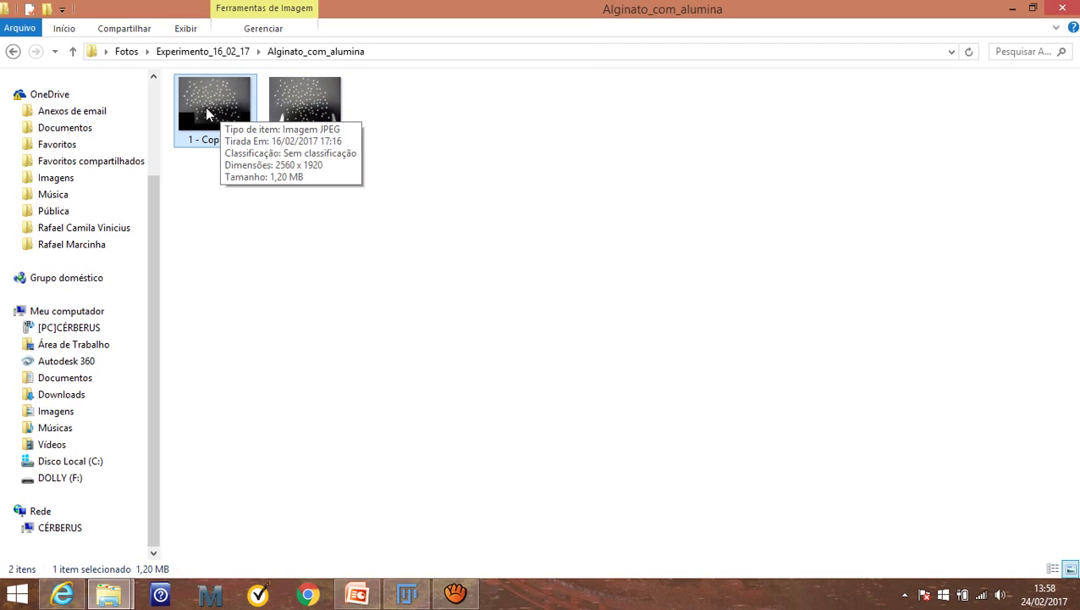
pyautogui.click(407, 593)
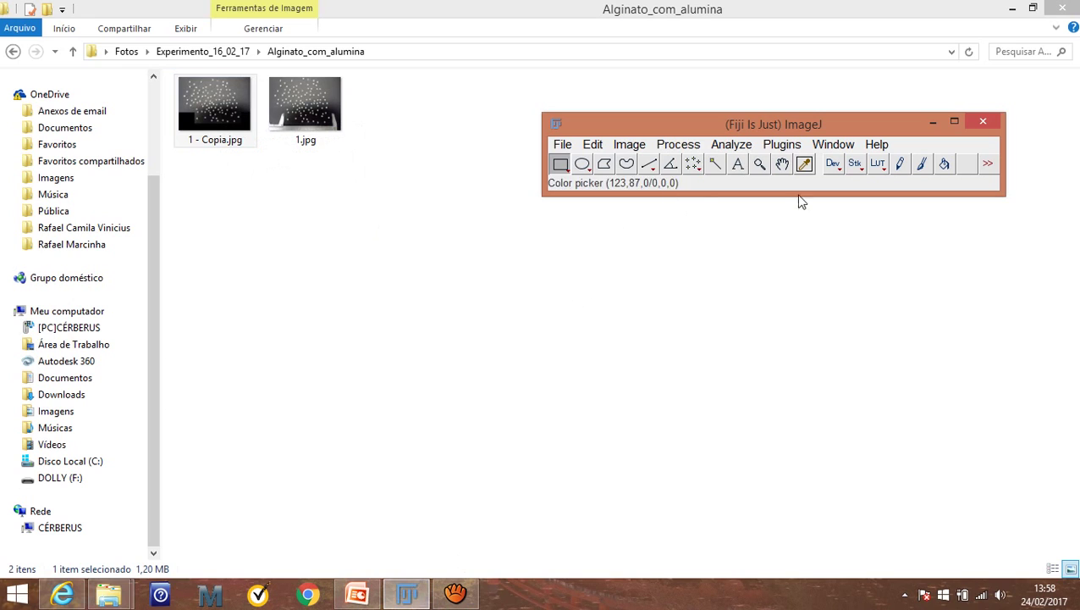
pyautogui.click(562, 146)
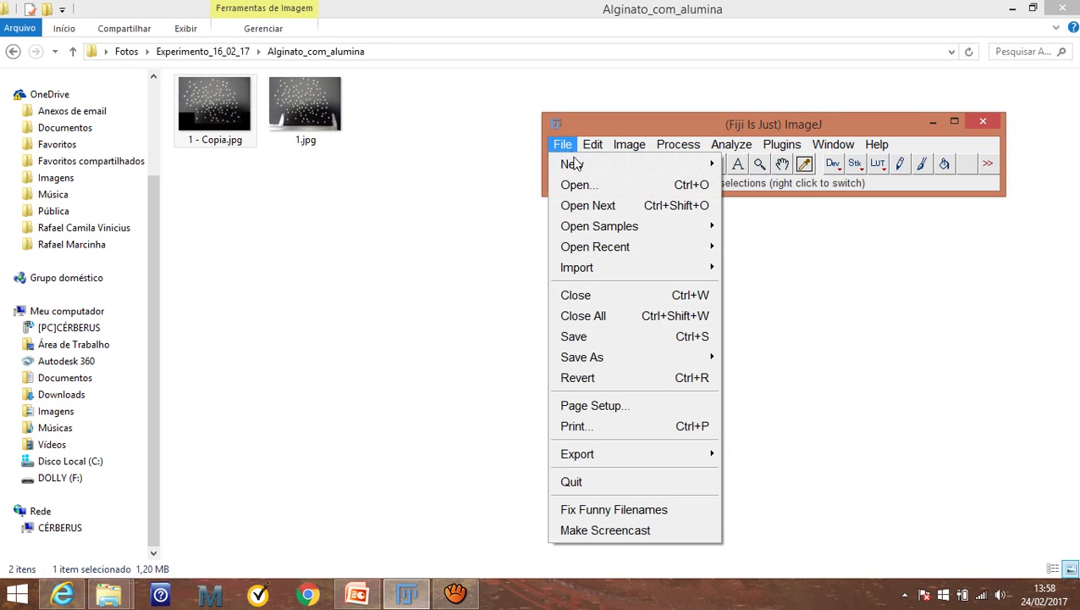
pyautogui.click(594, 188)
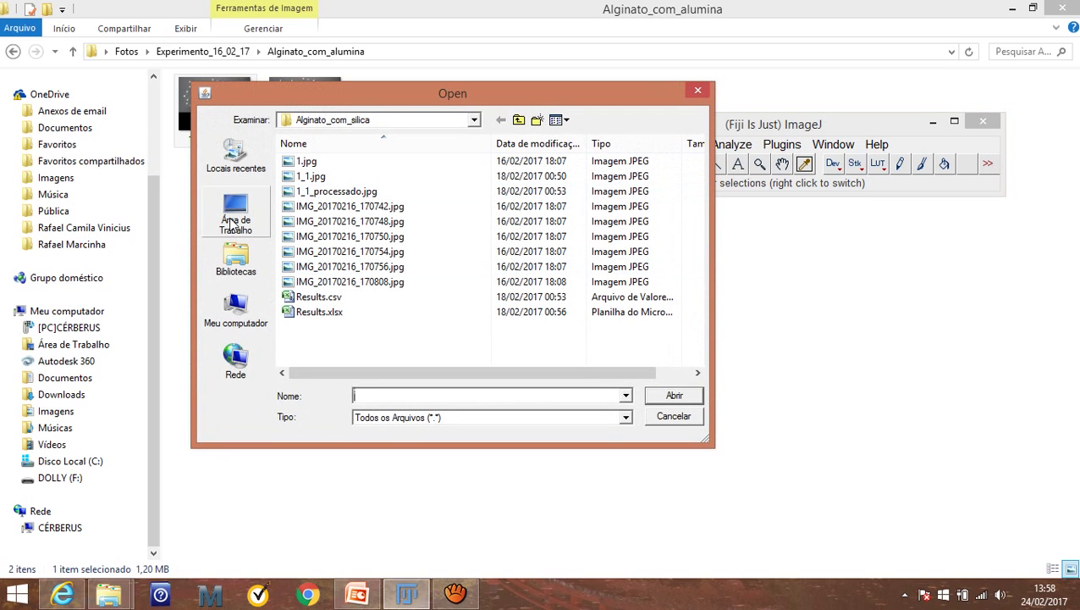
pyautogui.click(235, 216)
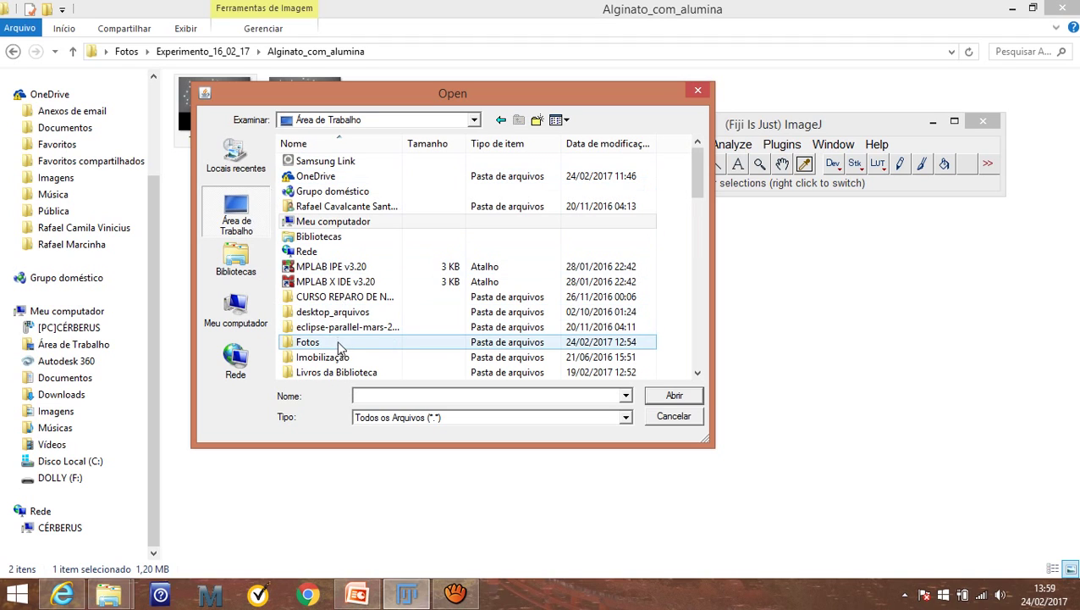
pyautogui.doubleClick(320, 341)
pyautogui.doubleClick(333, 199)
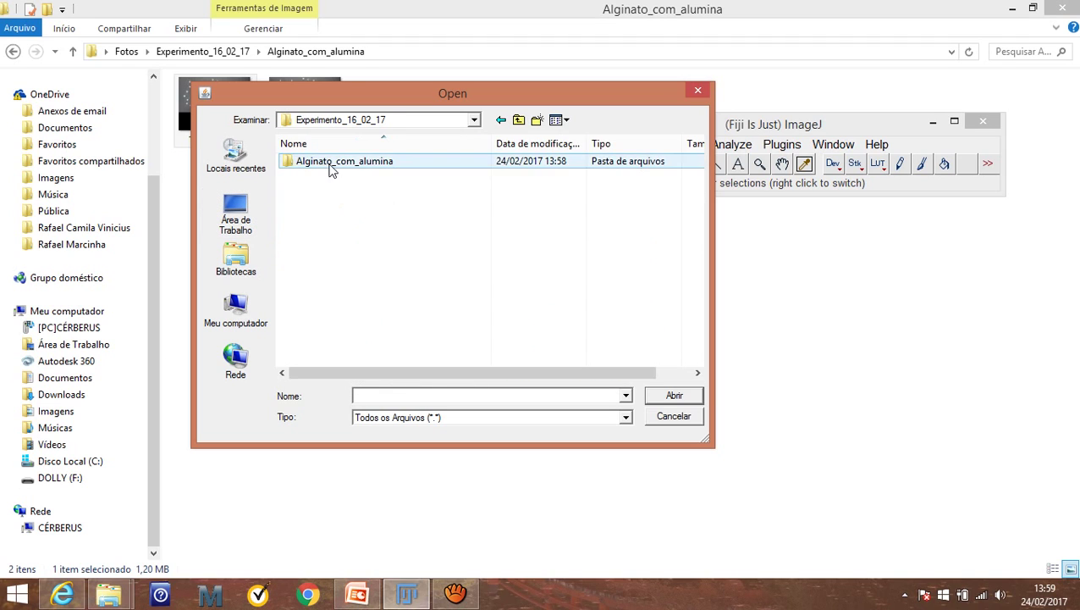
pyautogui.doubleClick(328, 161)
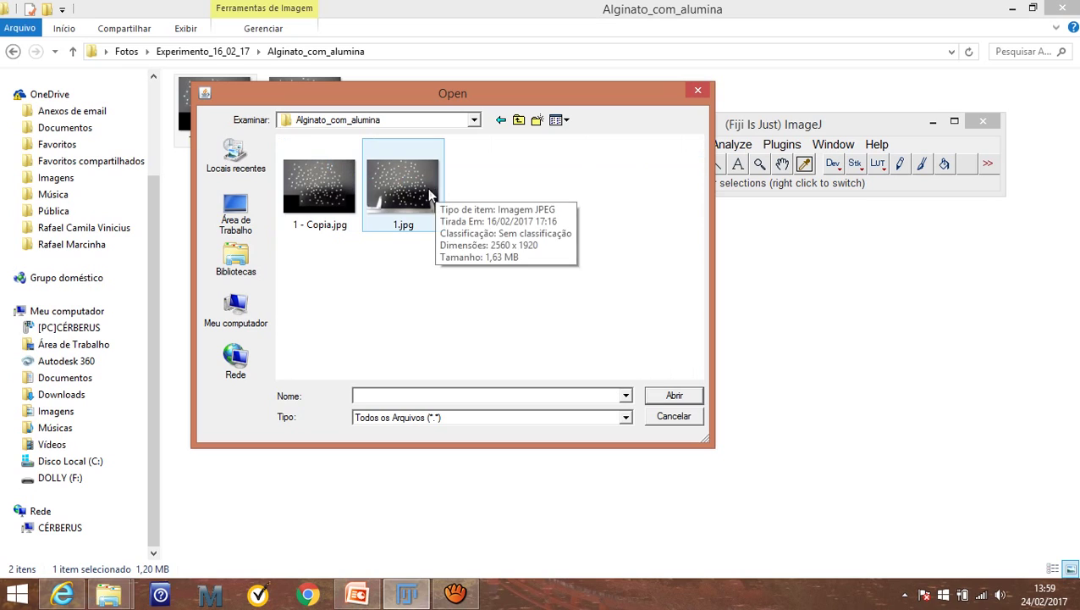
pyautogui.click(380, 195)
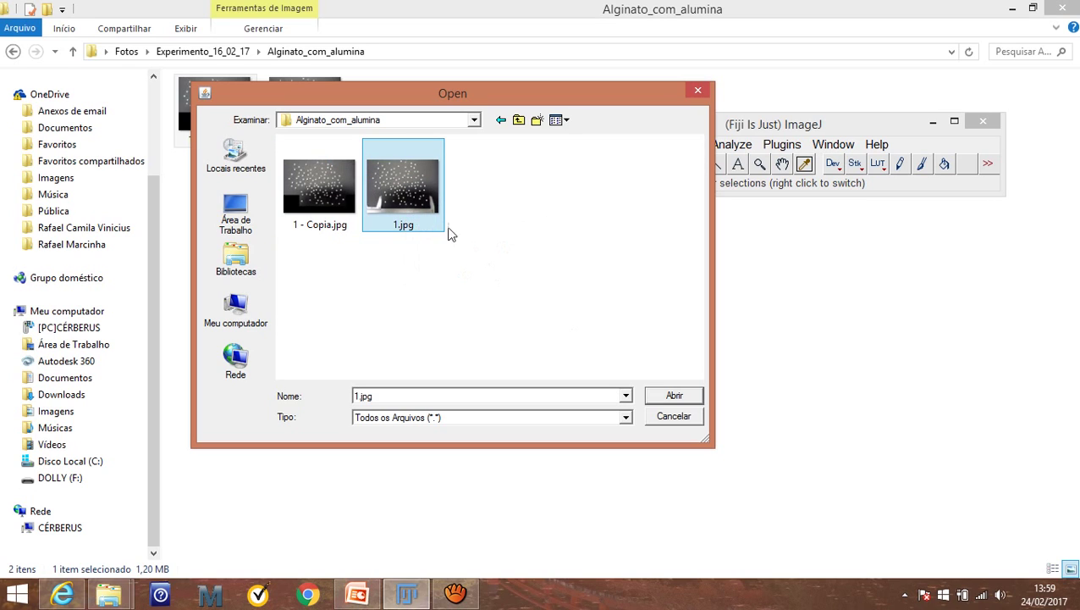
pyautogui.click(673, 396)
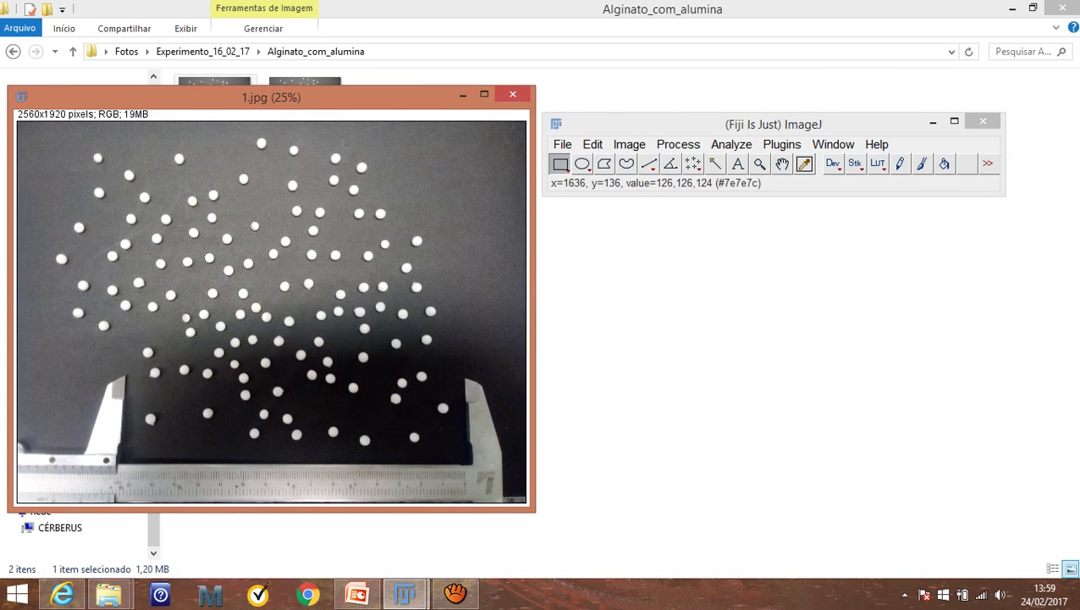
# Step: Draw a straight line along the caliper scale of 1.jpg from the 10 mark to the 9 mark
pyautogui.moveTo(311, 96); pyautogui.dragTo(325, 35)
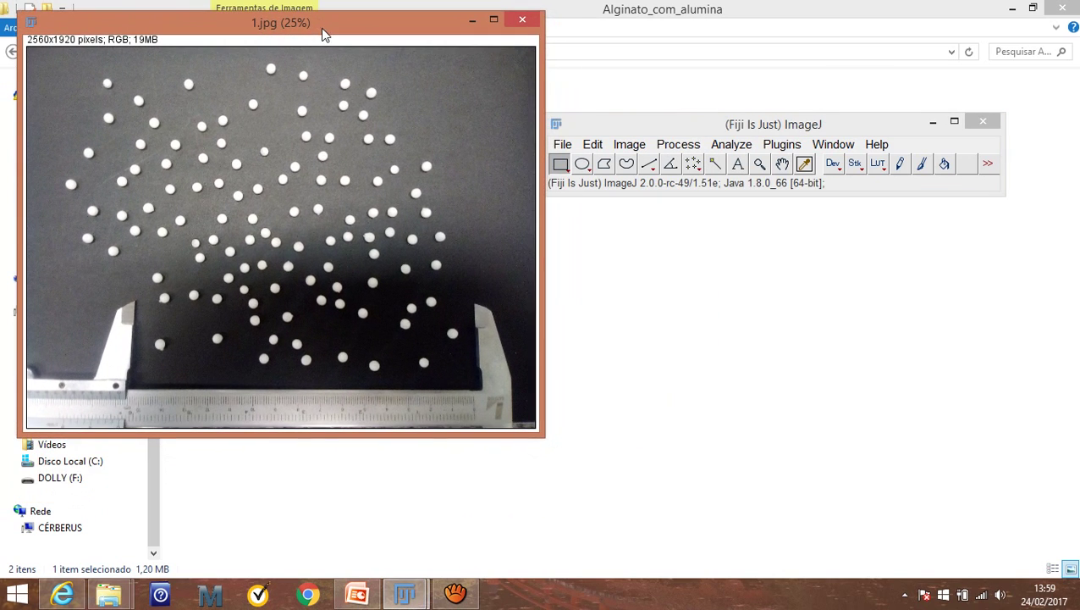
pyautogui.moveTo(652, 124); pyautogui.dragTo(711, 90)
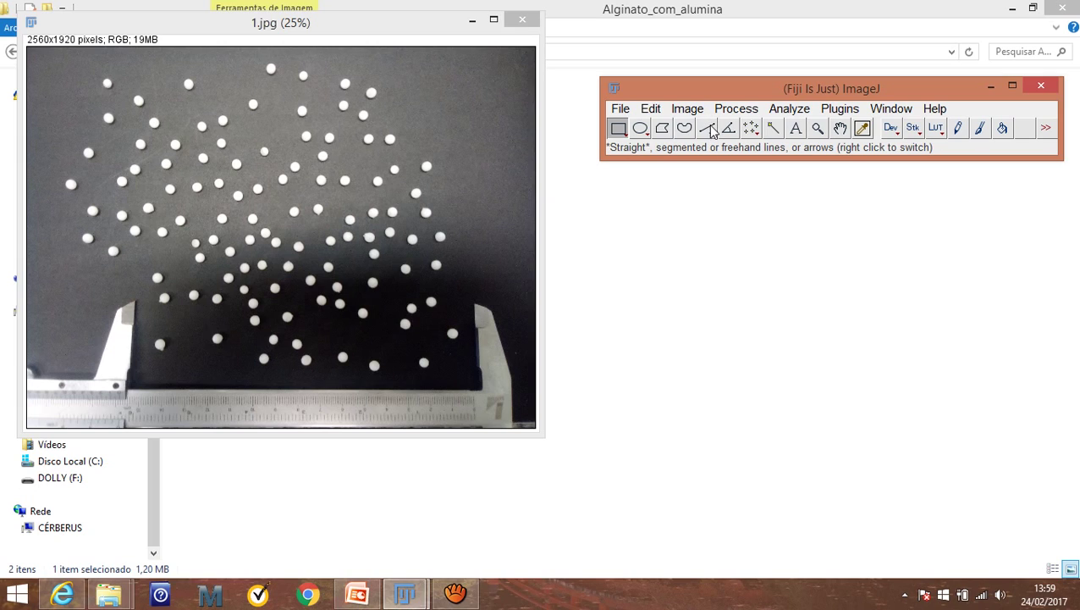
pyautogui.click(708, 129)
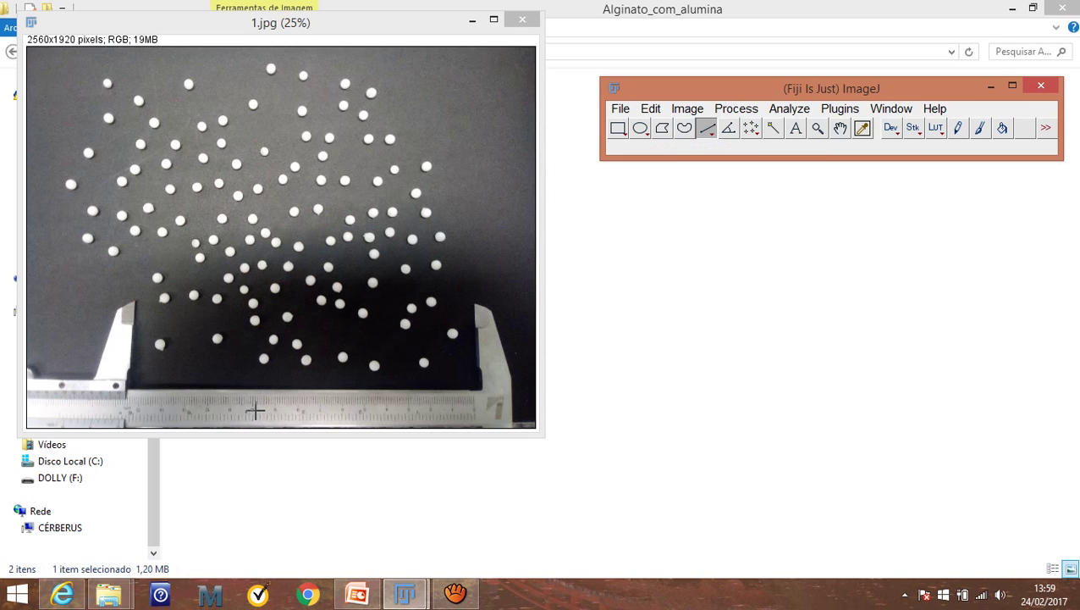
pyautogui.press('+')
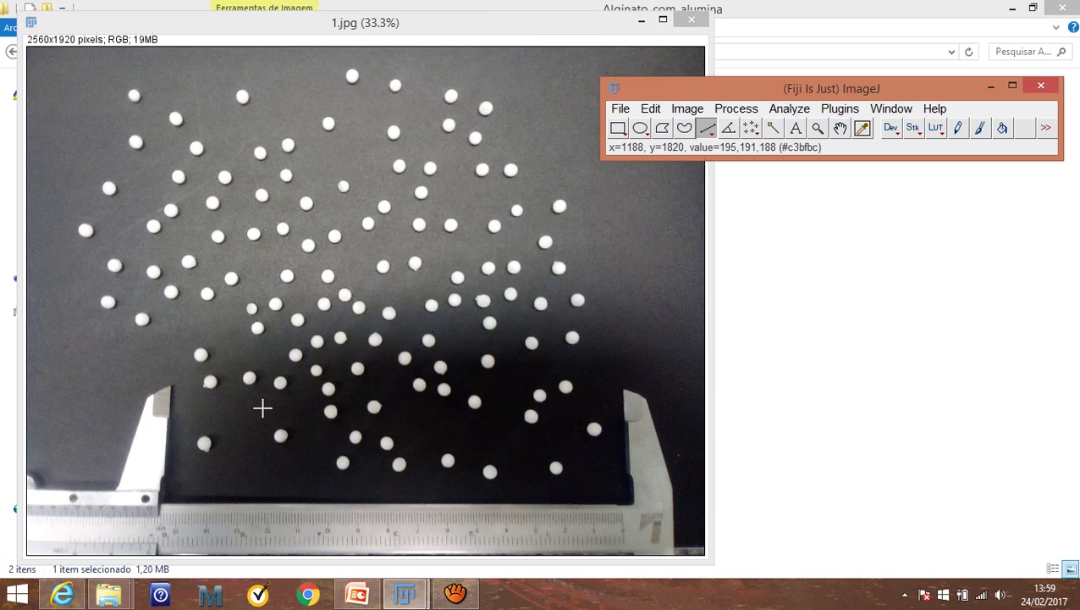
pyautogui.press('+')
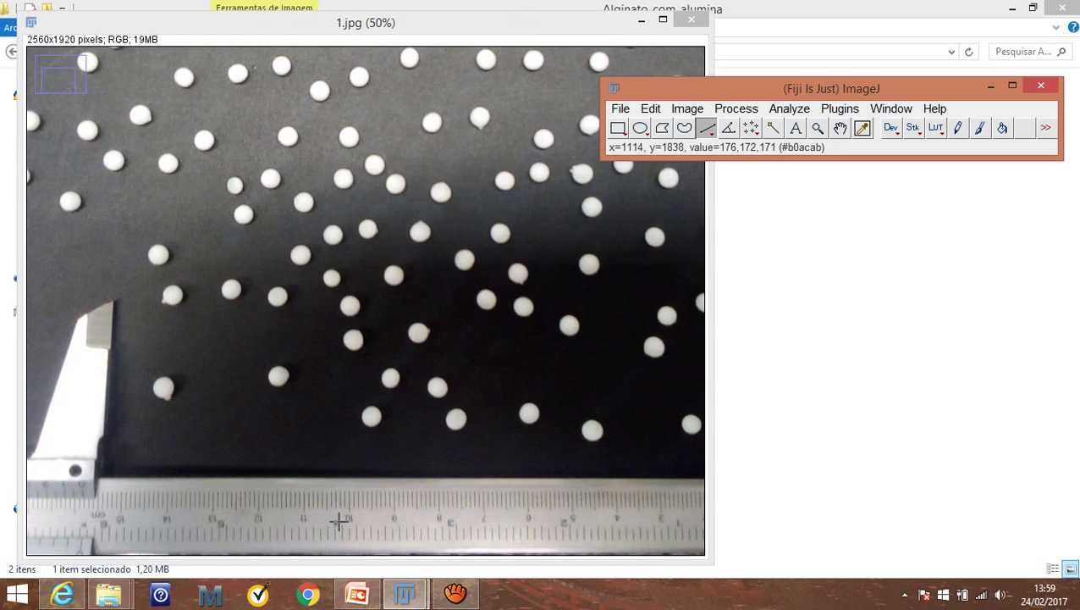
pyautogui.press('+')
pyautogui.press('+')
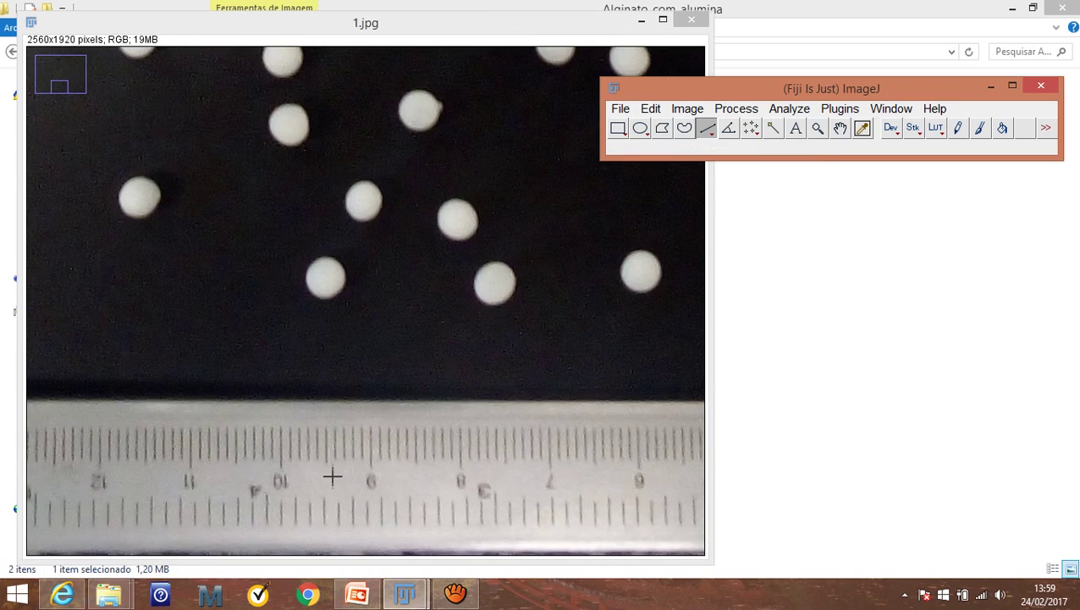
pyautogui.press('+')
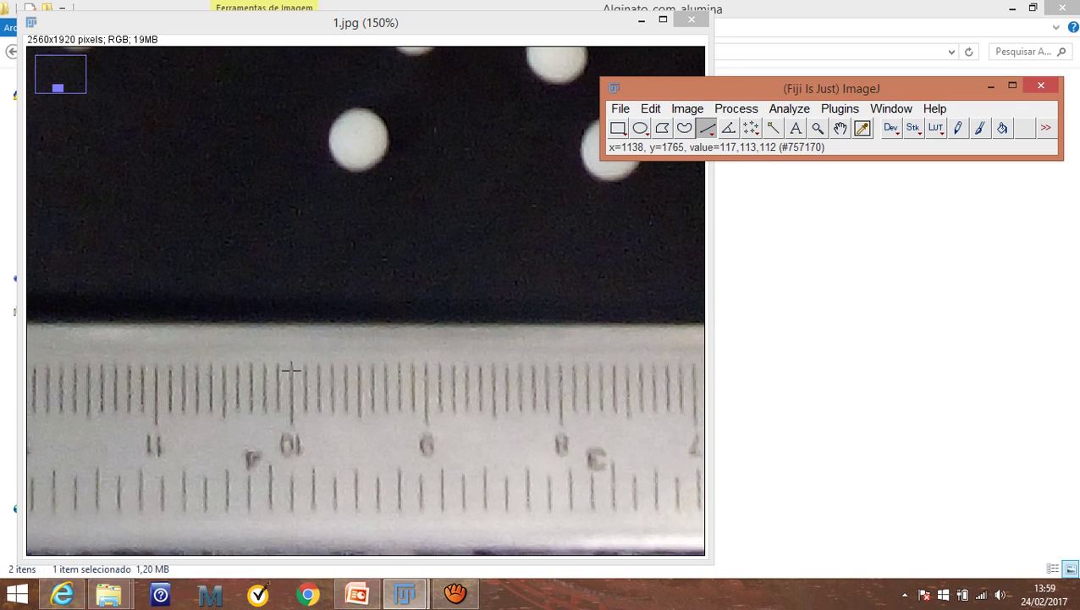
pyautogui.moveTo(291, 370); pyautogui.dragTo(426, 371)
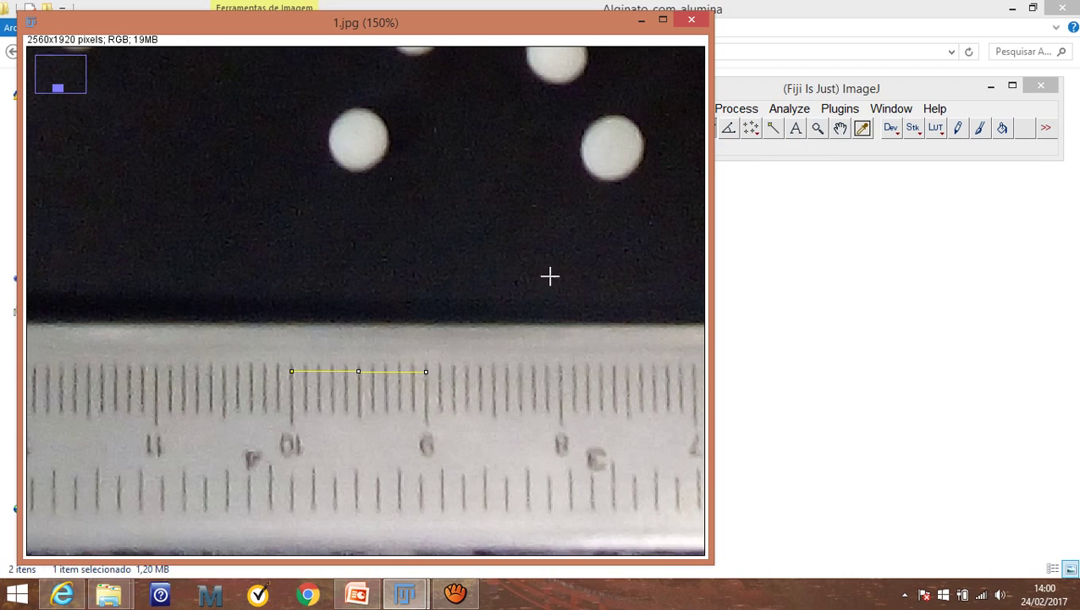
# Step: Start Set Scale from the drawn line and set the known distance to 1.00
pyautogui.click(810, 91)
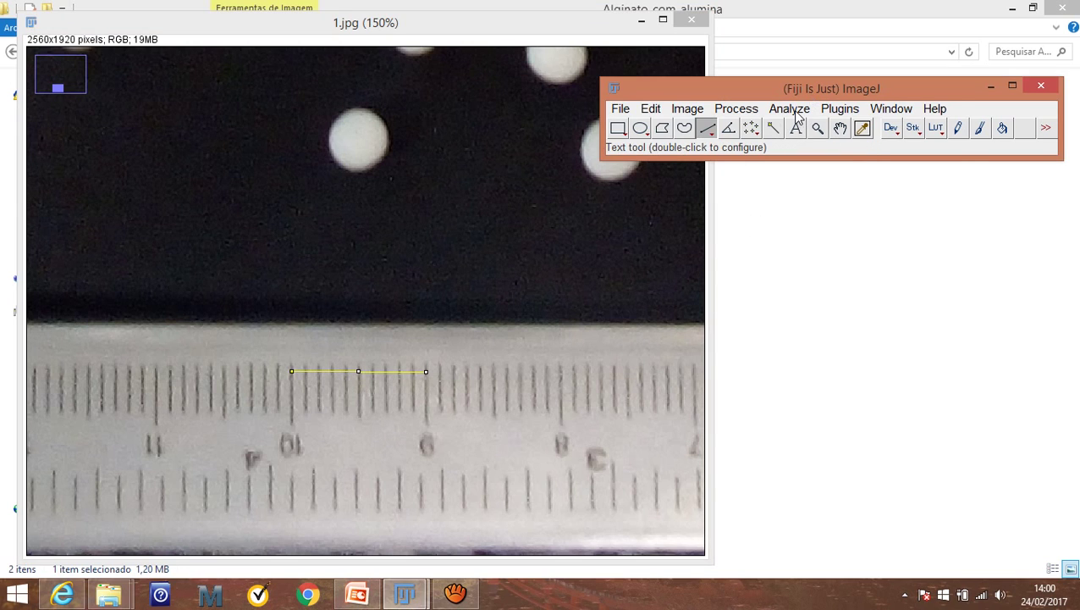
pyautogui.click(796, 115)
pyautogui.click(764, 97)
pyautogui.click(790, 109)
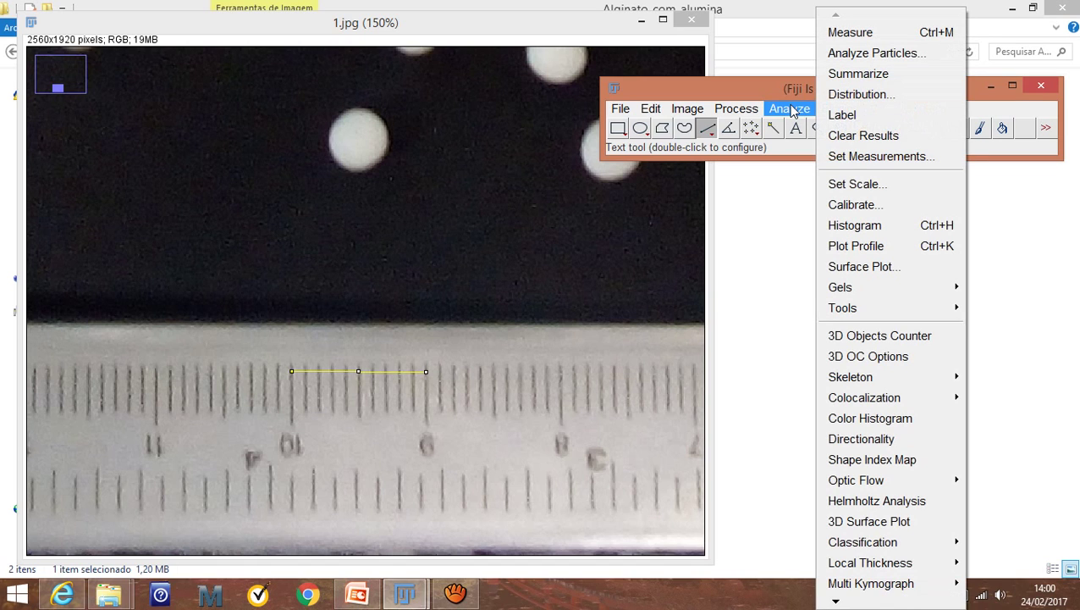
pyautogui.click(856, 187)
pyautogui.moveTo(523, 103); pyautogui.dragTo(823, 193)
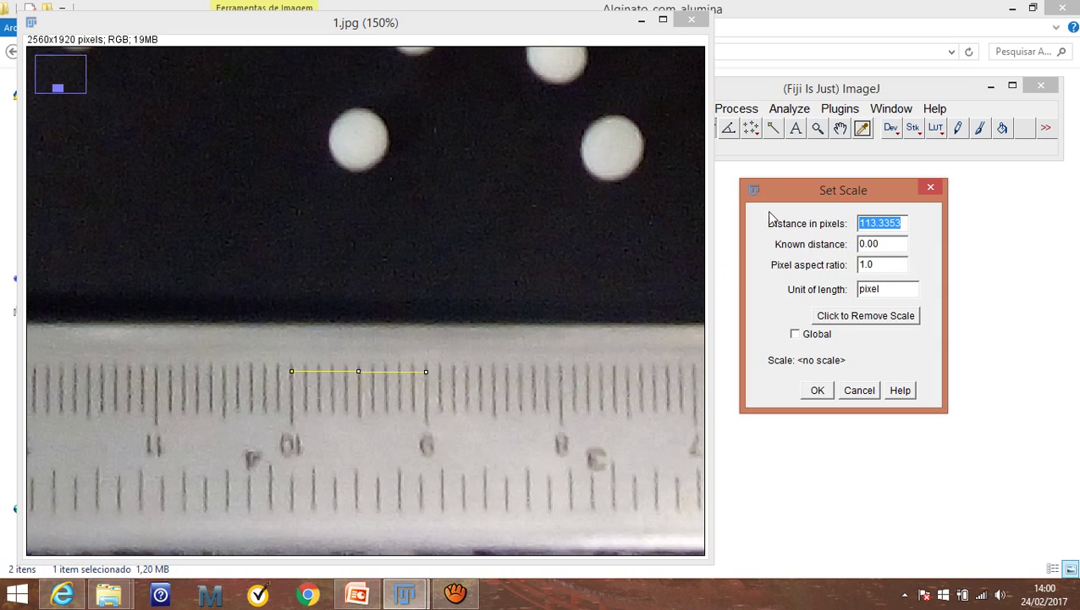
pyautogui.click(865, 244)
pyautogui.click(862, 244)
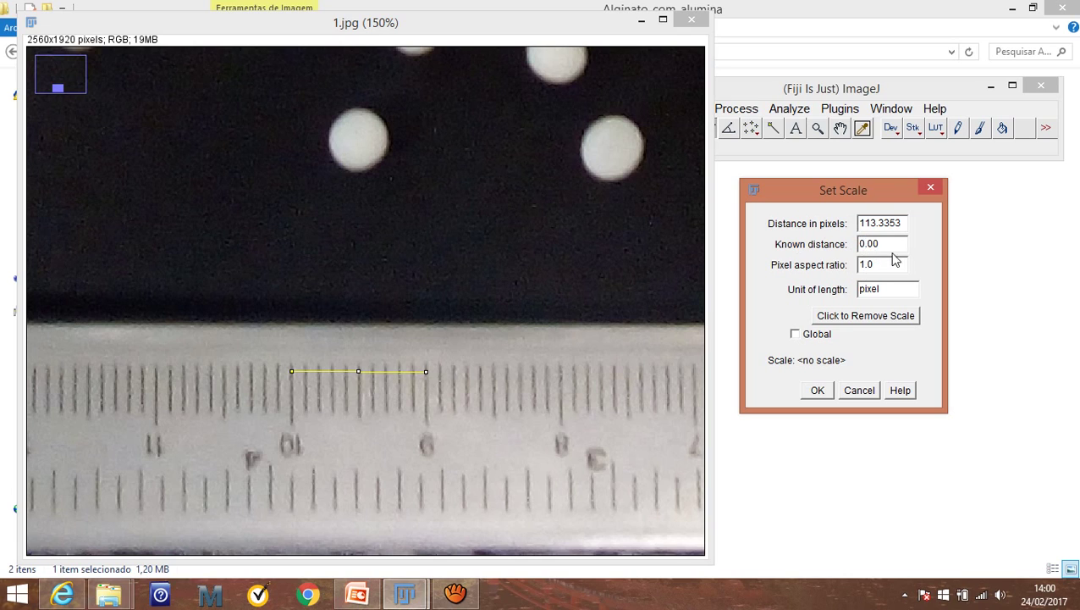
pyautogui.press('Delete')
pyautogui.write('1')
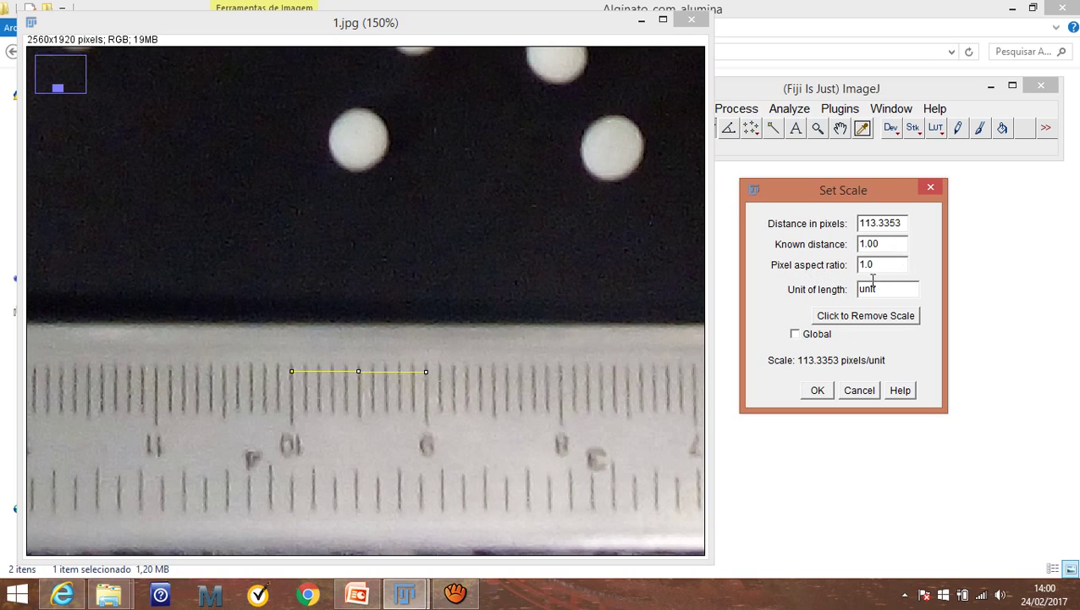
# Step: Set the scale's unit of length to cm, make the scale global and apply it
pyautogui.moveTo(880, 291); pyautogui.dragTo(855, 290)
pyautogui.write('cm')
pyautogui.doubleClick(886, 265)
pyautogui.doubleClick(889, 244)
pyautogui.click(796, 336)
pyautogui.click(818, 390)
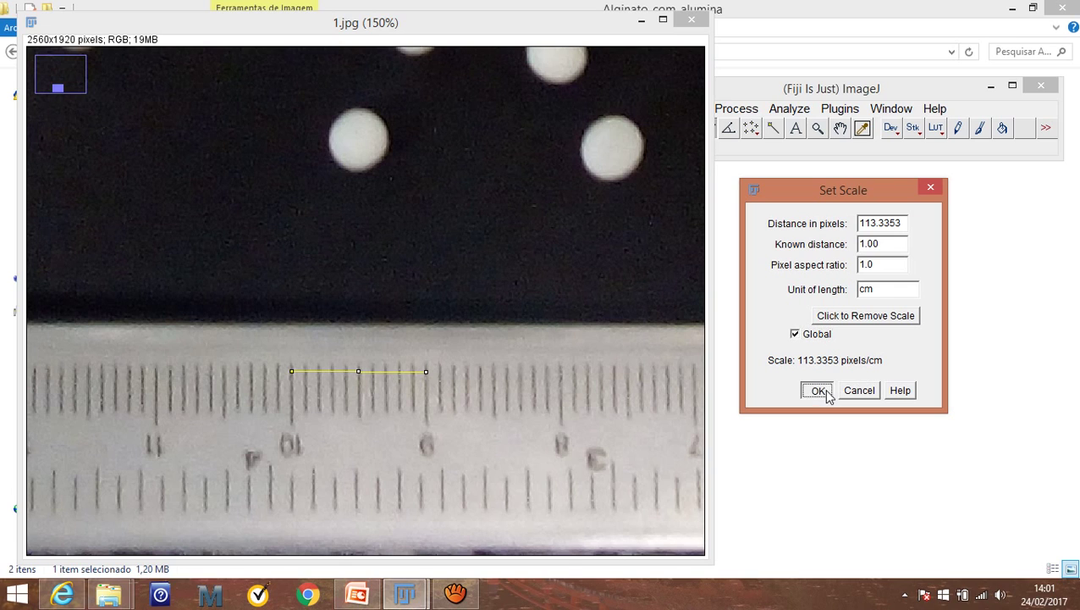
# Step: Minimise the original photo and open the masked copy 1 - Copia.jpg in an enlarged window
pyautogui.click(641, 21)
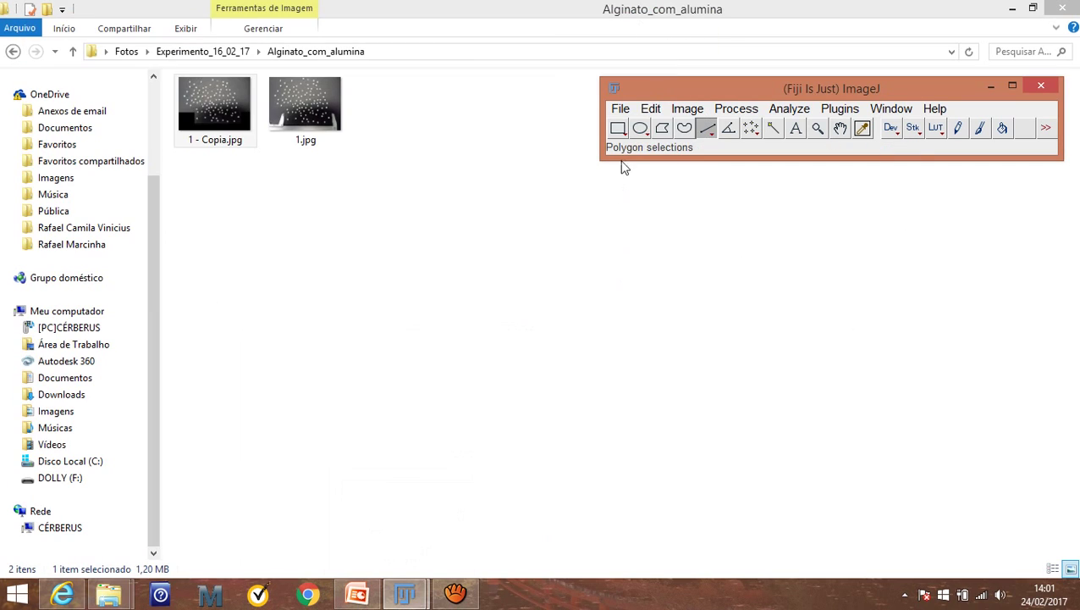
pyautogui.click(621, 110)
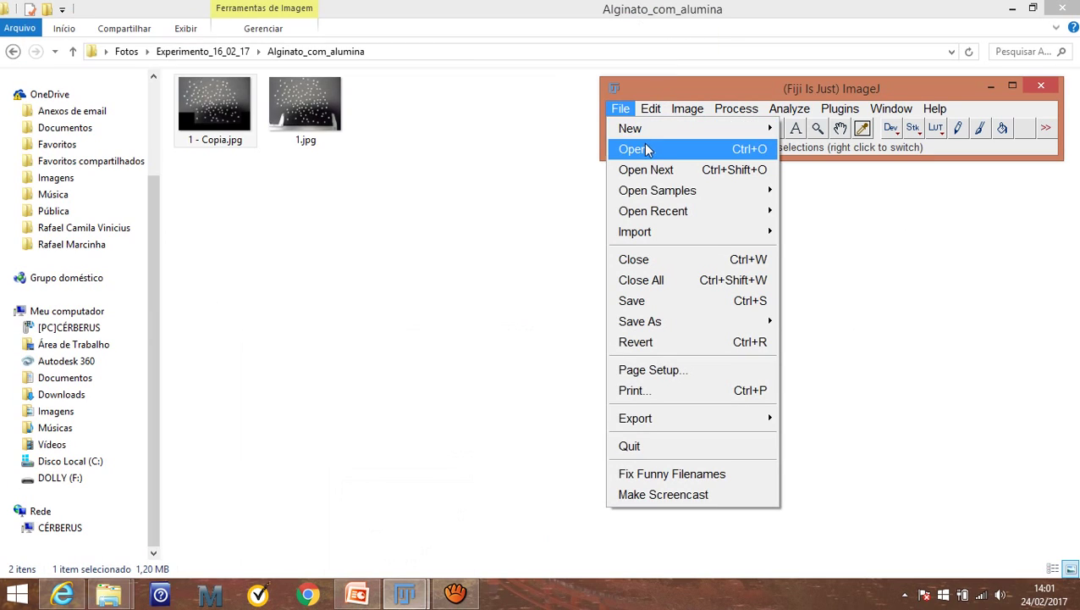
pyautogui.click(653, 158)
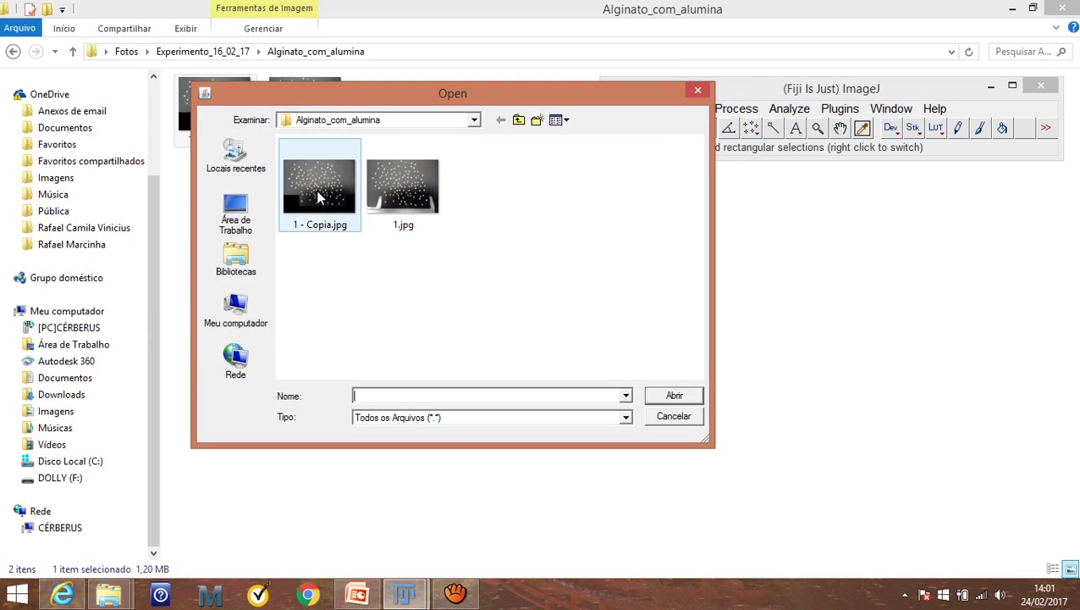
pyautogui.click(318, 196)
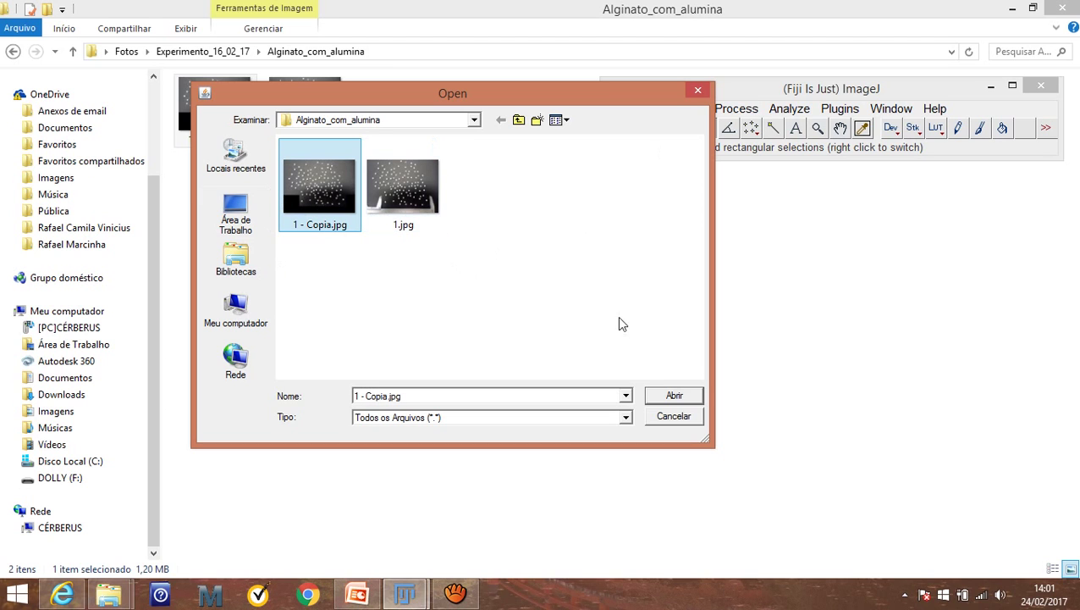
pyautogui.click(668, 396)
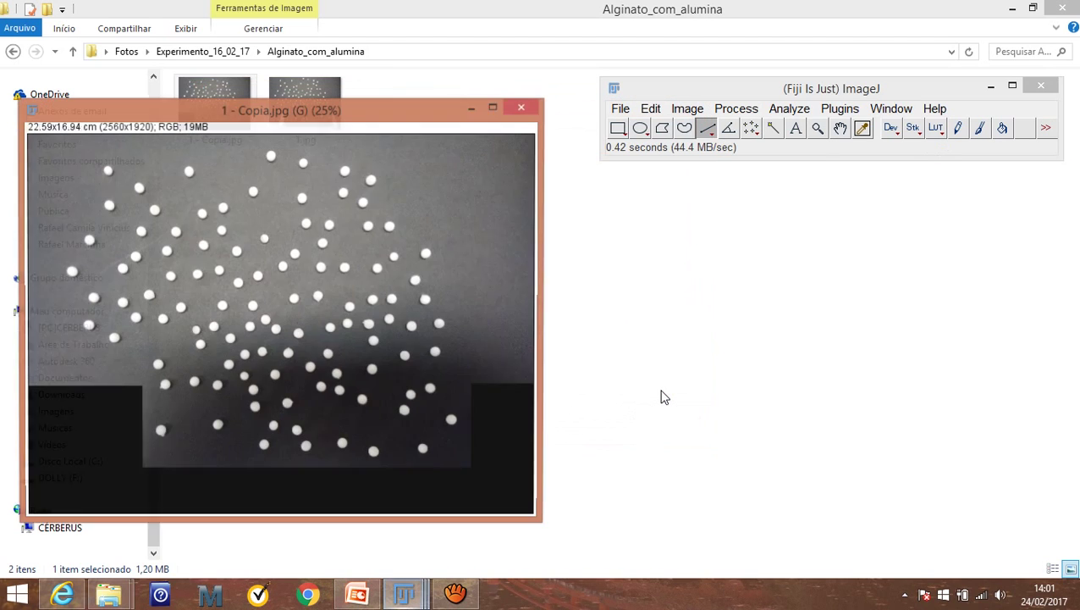
pyautogui.moveTo(330, 119); pyautogui.dragTo(323, 31)
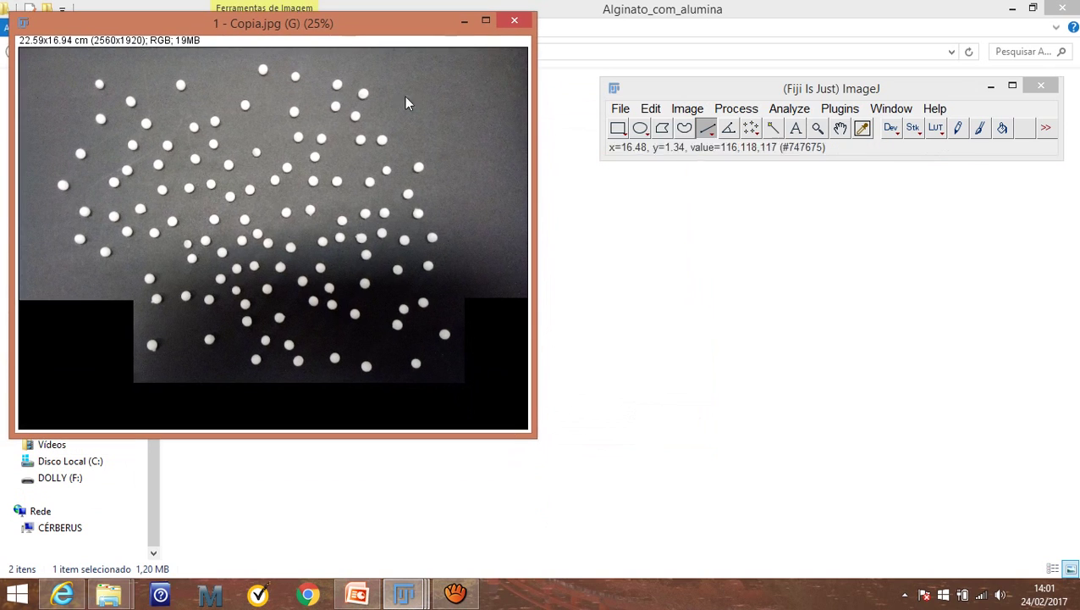
pyautogui.moveTo(535, 441); pyautogui.dragTo(578, 518)
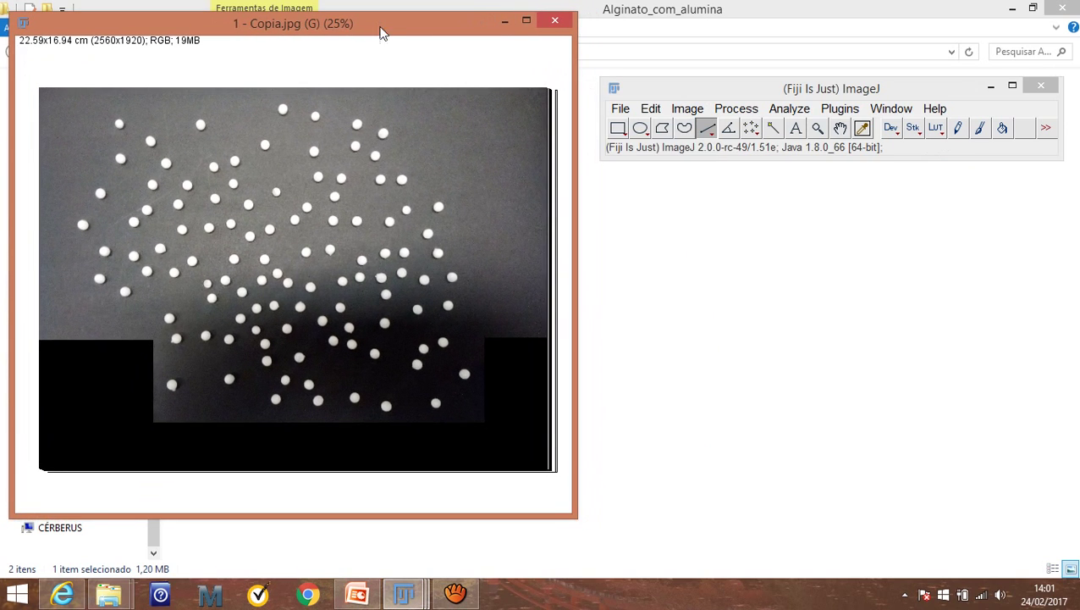
pyautogui.moveTo(381, 31); pyautogui.dragTo(385, 41)
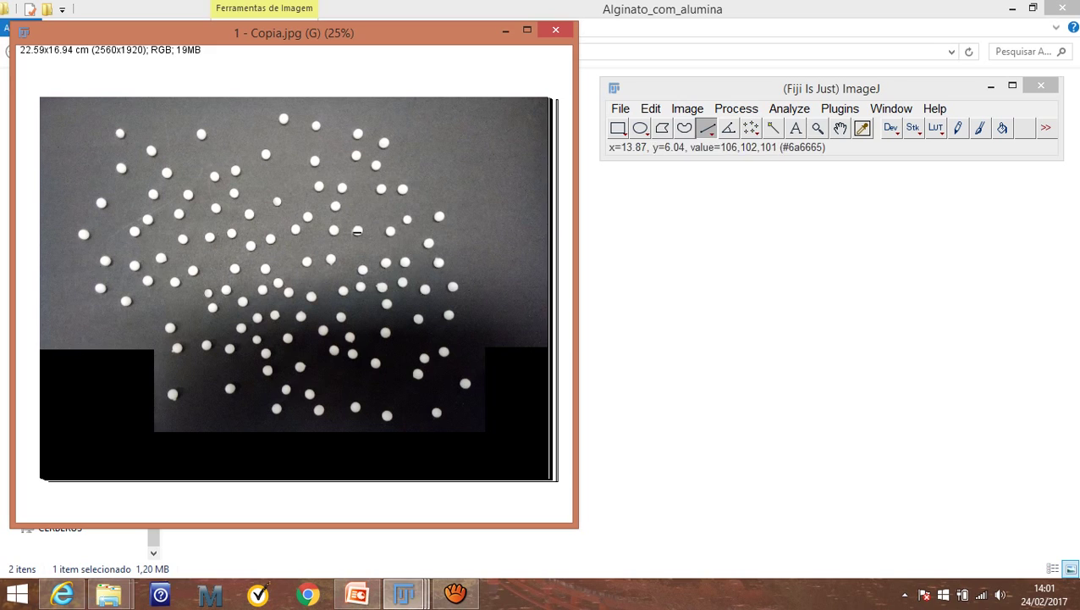
# Step: Convert the masked bead photo 1 - Copia.jpg to 8-bit
pyautogui.click(743, 93)
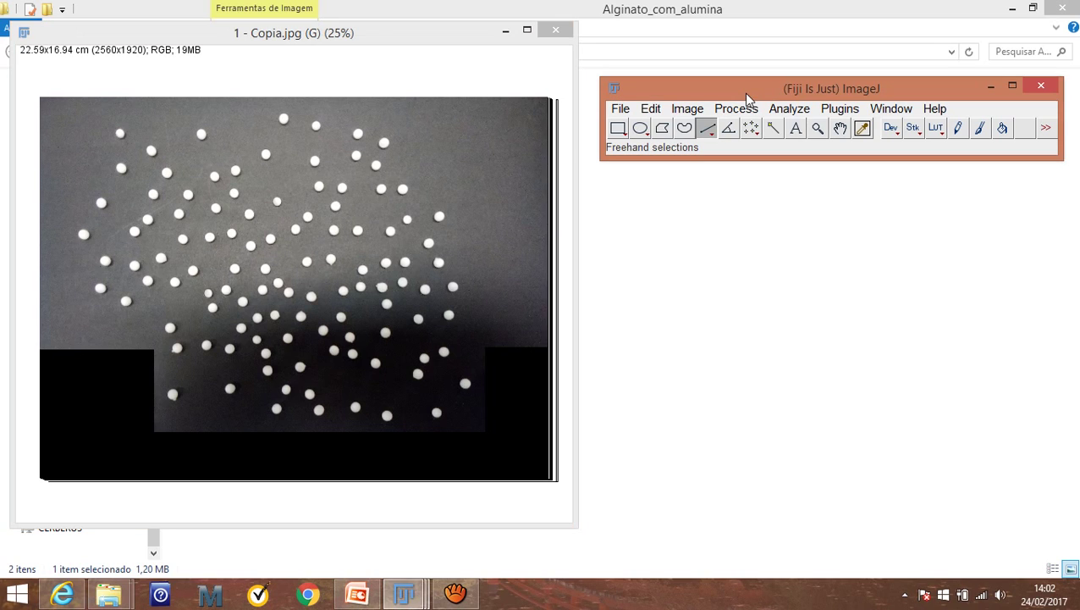
pyautogui.click(651, 110)
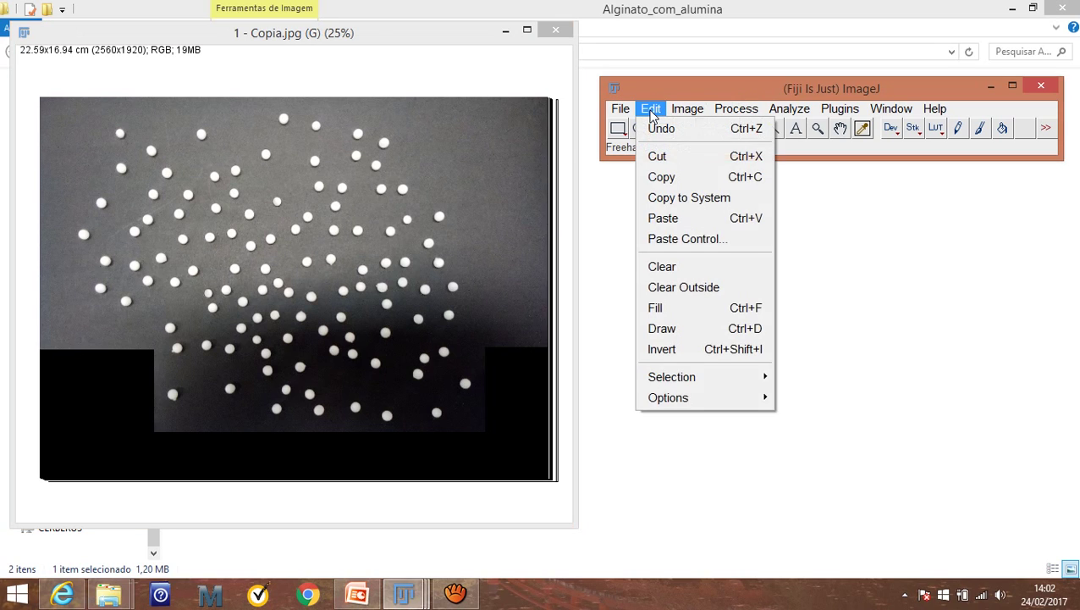
pyautogui.moveTo(684, 117)
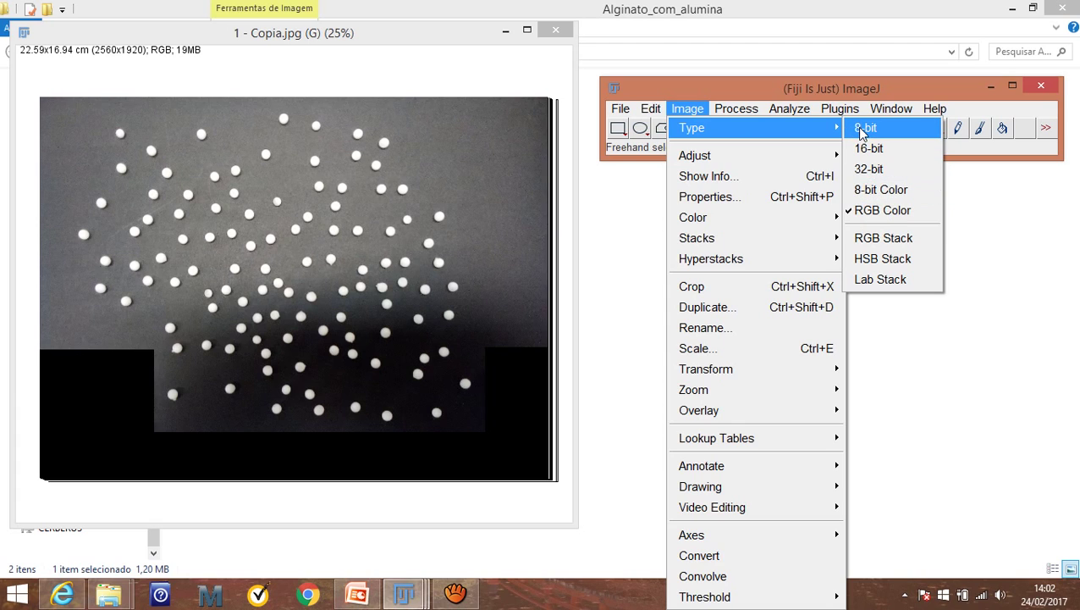
pyautogui.click(864, 129)
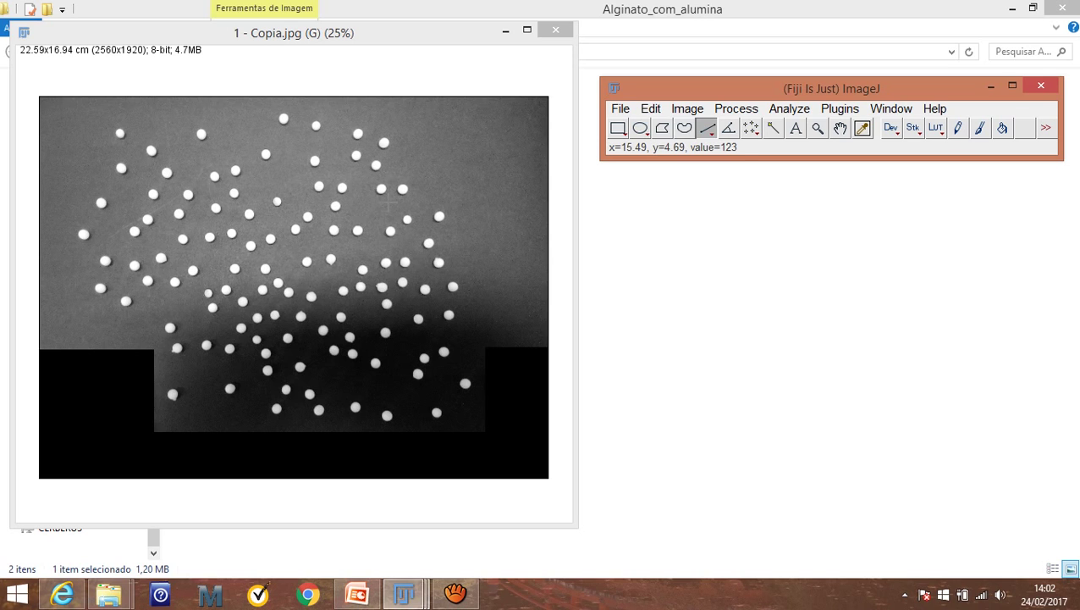
# Step: Subtract the background of the 8-bit bead photo with a rolling ball radius of 30 pixels, previewing before applying it
pyautogui.click(685, 108)
pyautogui.moveTo(724, 113)
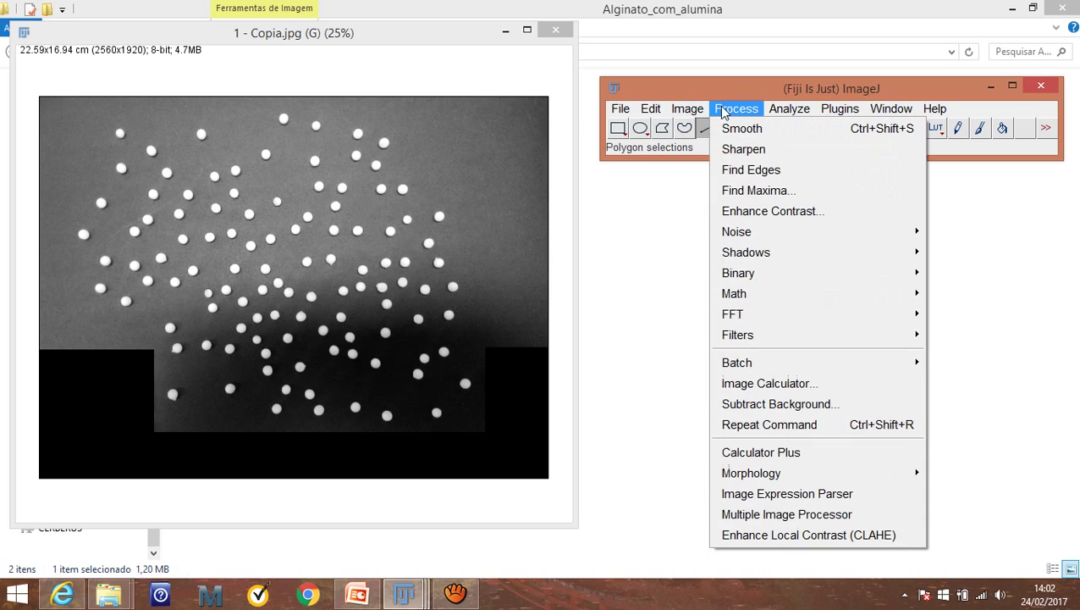
pyautogui.moveTo(690, 110)
pyautogui.moveTo(789, 108)
pyautogui.click(813, 405)
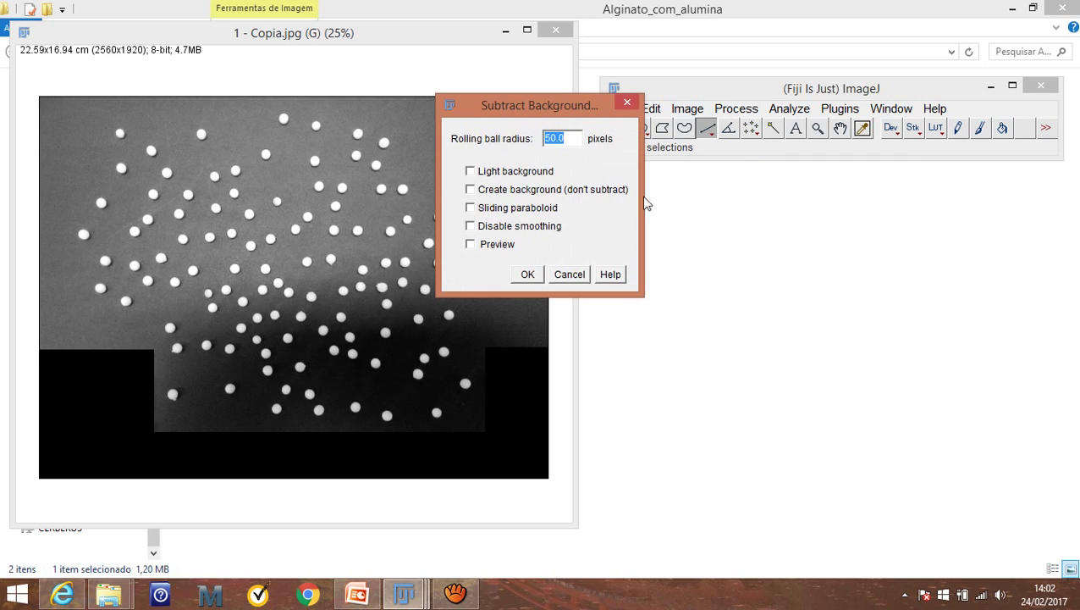
pyautogui.moveTo(563, 108); pyautogui.dragTo(727, 202)
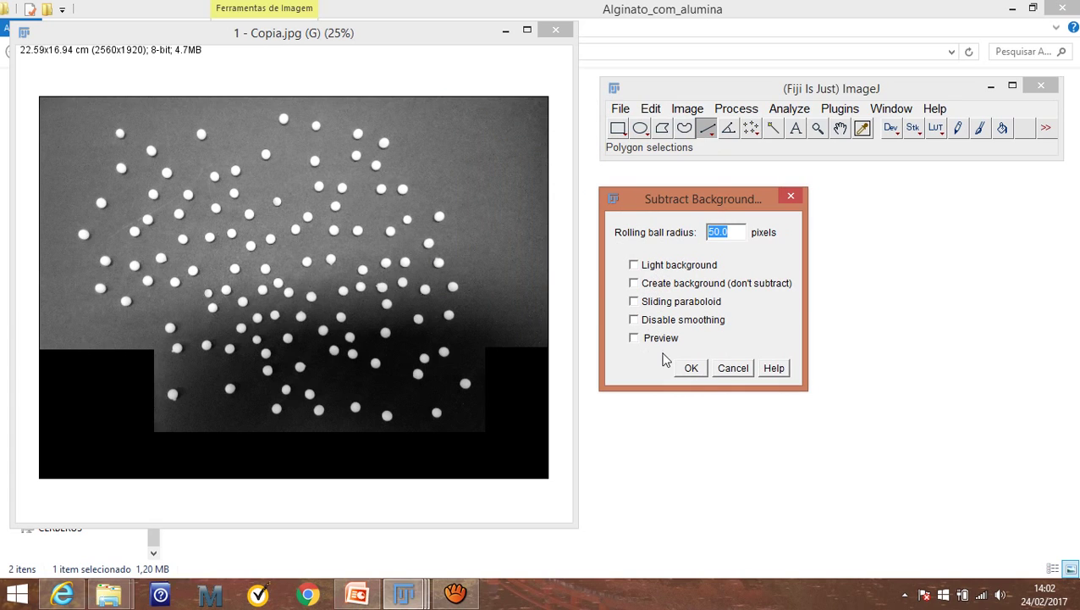
pyautogui.click(716, 232)
pyautogui.press('BackSpace')
pyautogui.write('3')
pyautogui.click(634, 338)
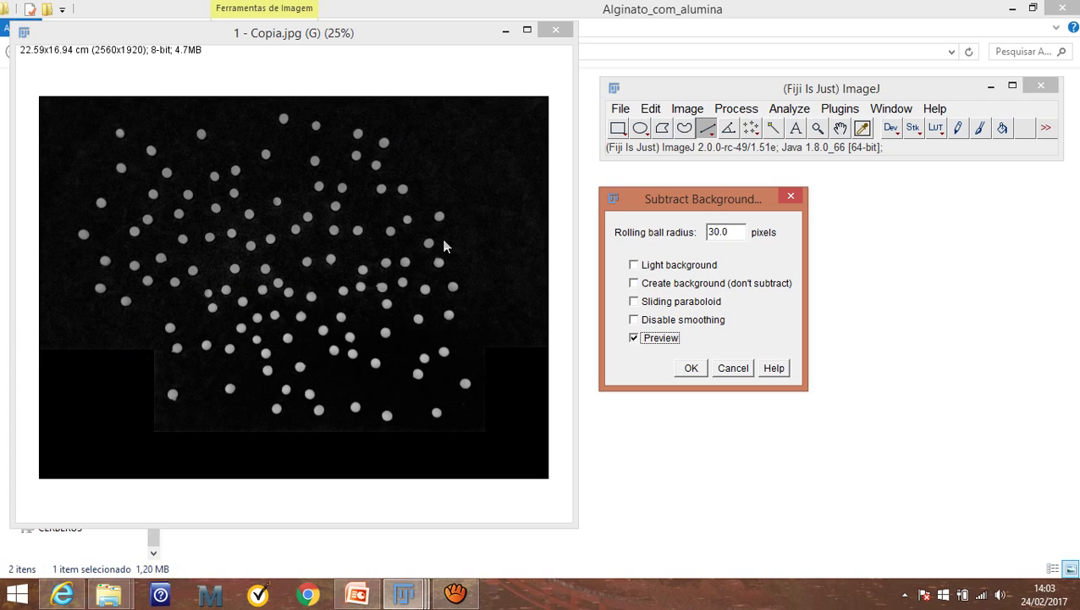
pyautogui.click(689, 370)
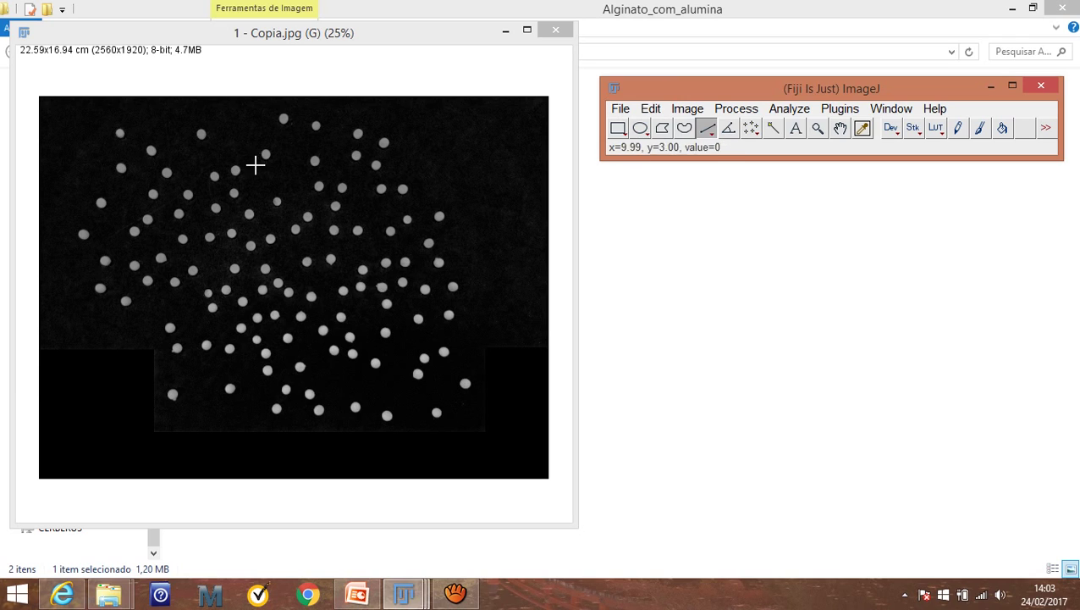
# Step: Start a threshold adjustment on the background-subtracted bead image and place its dialog clear of the image
pyautogui.click(733, 109)
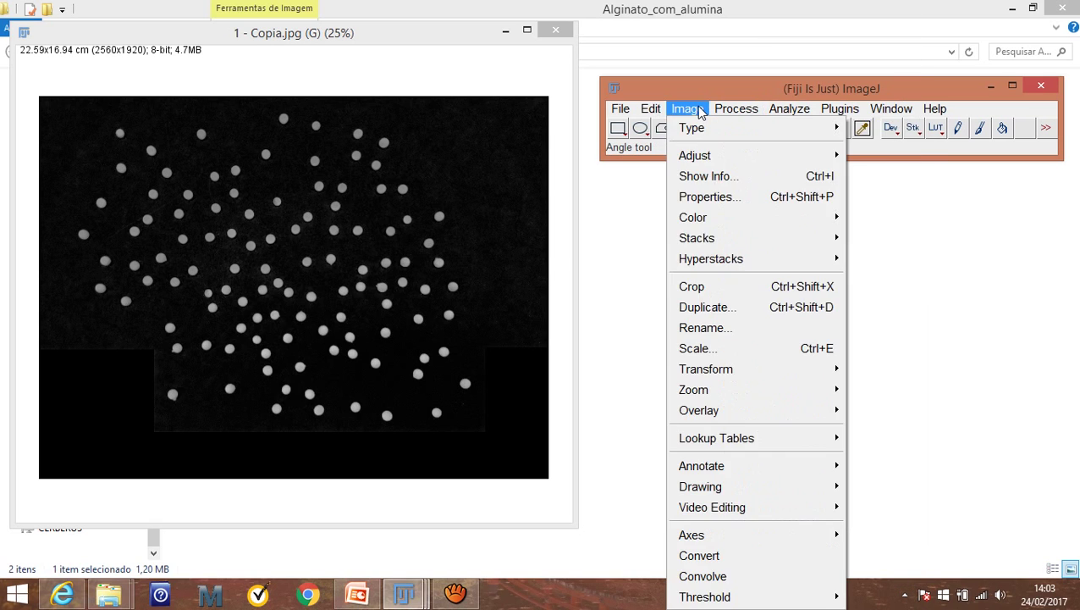
pyautogui.moveTo(701, 161)
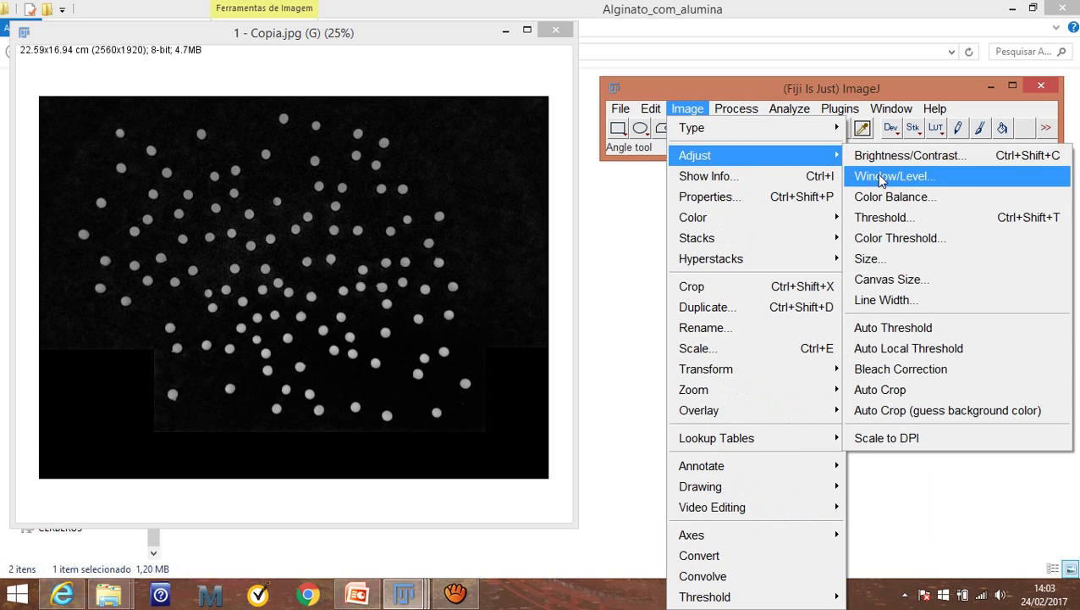
pyautogui.click(881, 218)
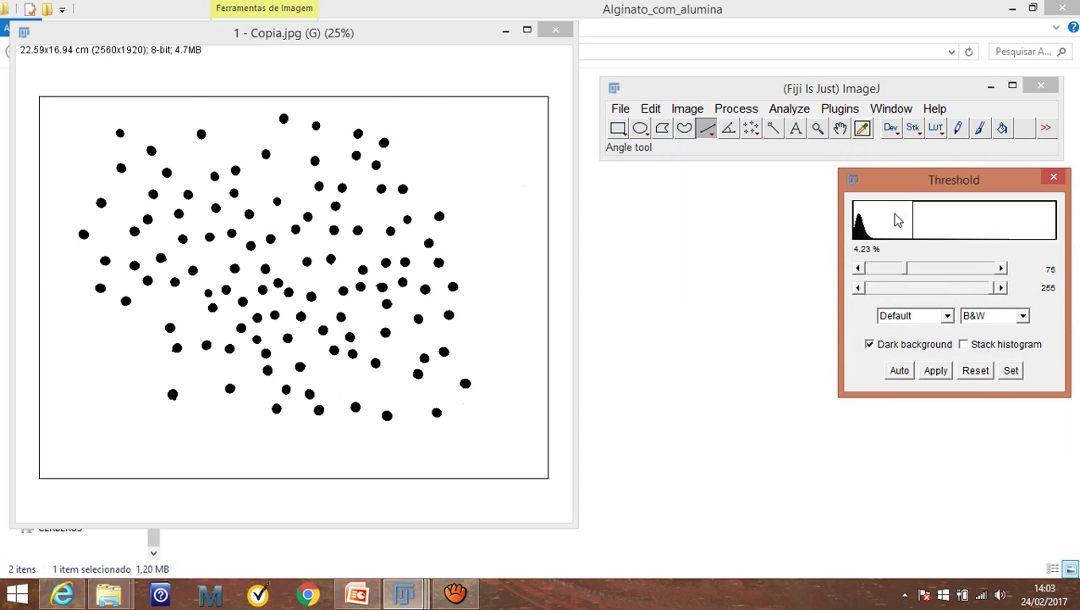
pyautogui.moveTo(937, 182); pyautogui.dragTo(771, 210)
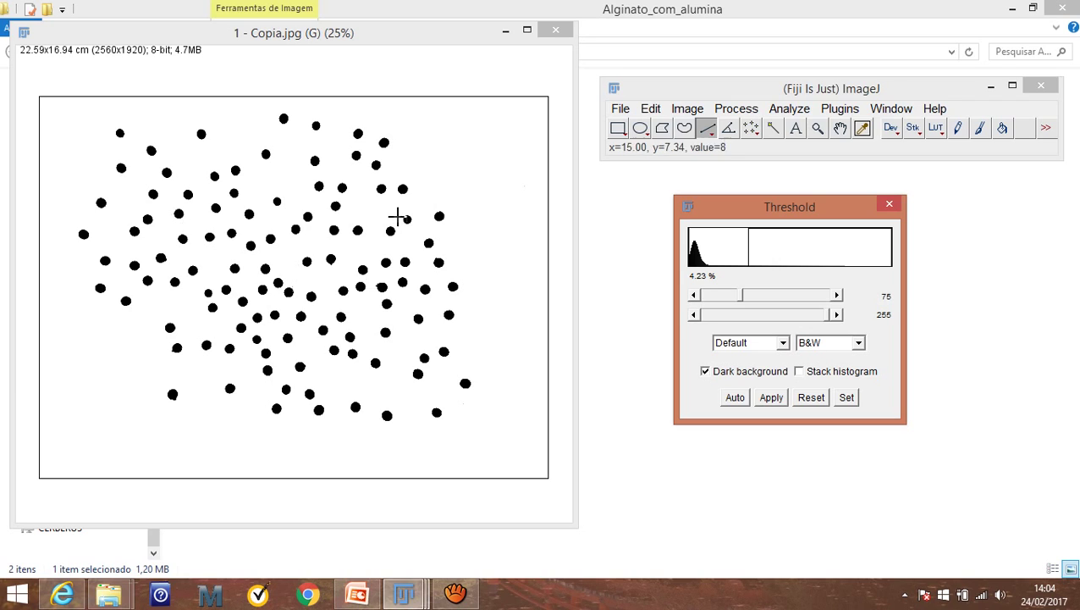
# Step: Try the Red threshold display and turning off Dark background, restoring B&W and Dark background after each comparison
pyautogui.click(858, 343)
pyautogui.click(808, 358)
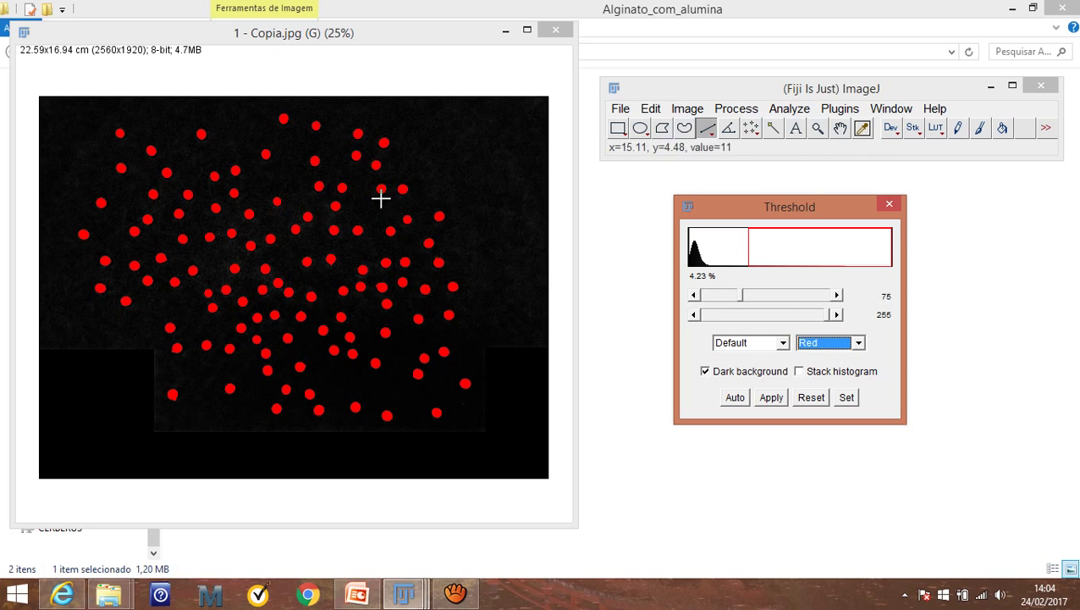
pyautogui.click(859, 344)
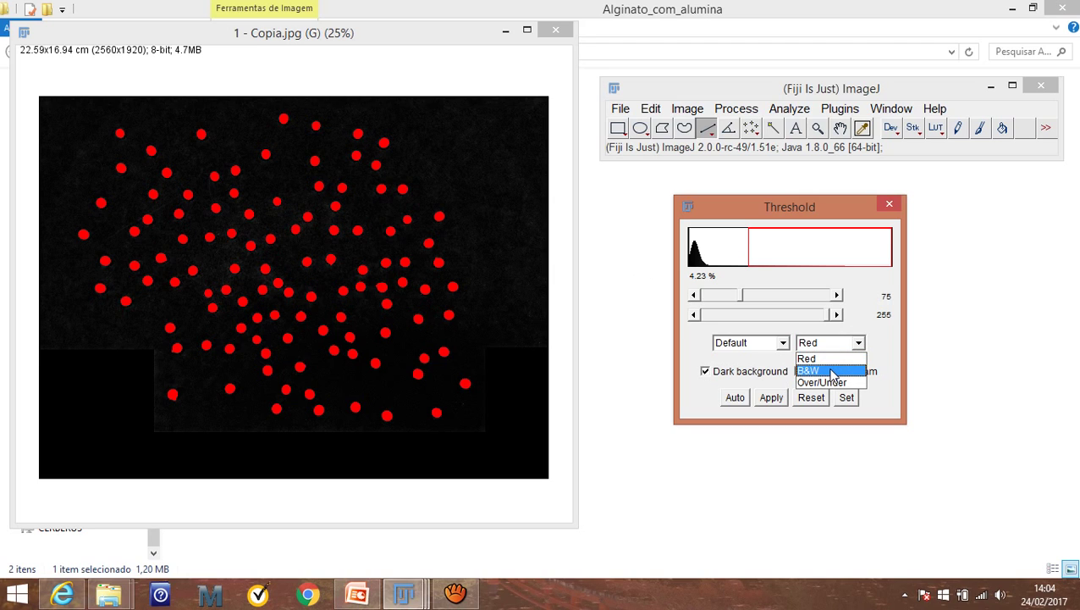
pyautogui.click(833, 371)
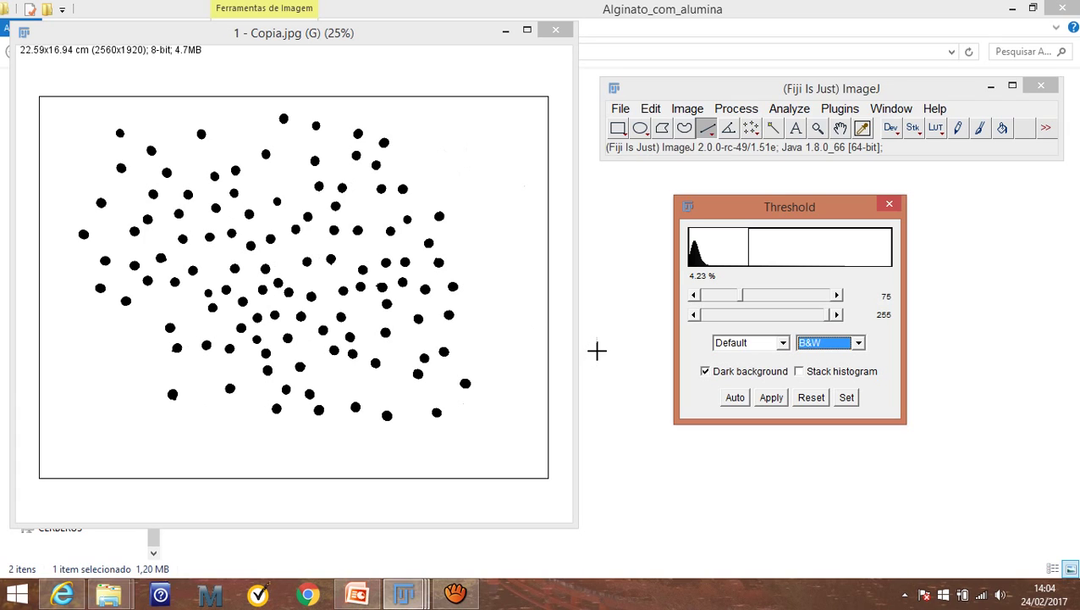
pyautogui.click(706, 374)
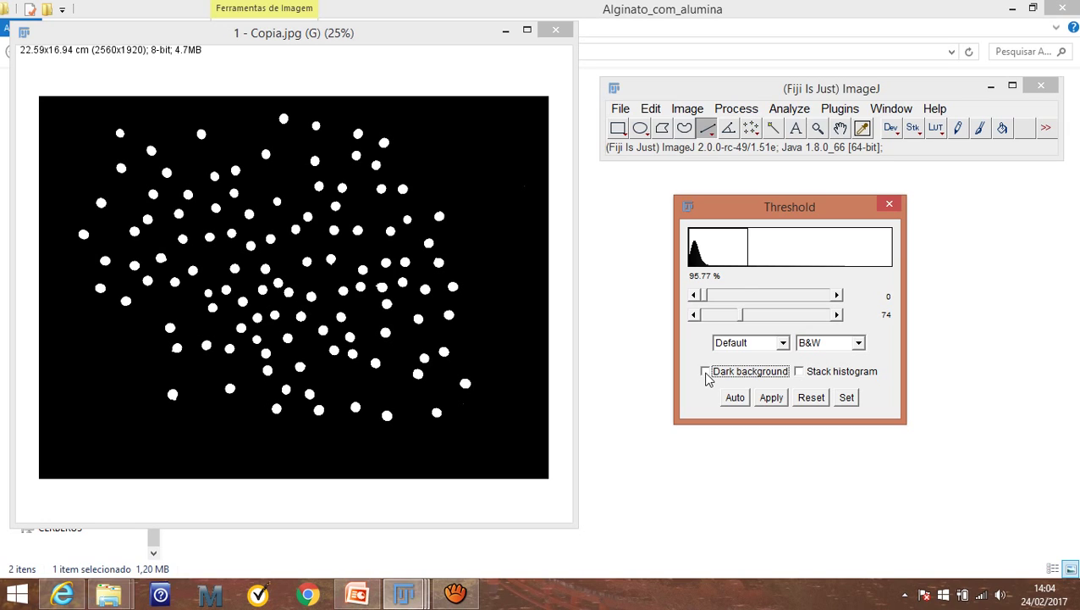
pyautogui.click(706, 373)
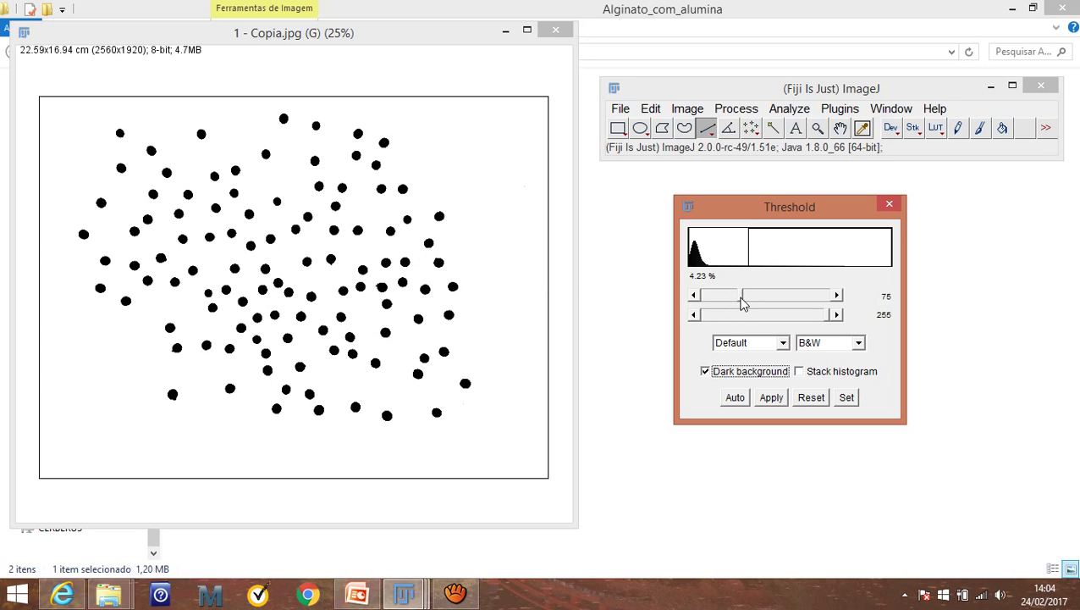
# Step: Lower the minimum threshold to 41, apply it to the bead image and close the threshold adjustment
pyautogui.moveTo(742, 303)
pyautogui.mouseDown()
pyautogui.moveTo(716, 304)
pyautogui.moveTo(728, 303)
pyautogui.mouseUp()
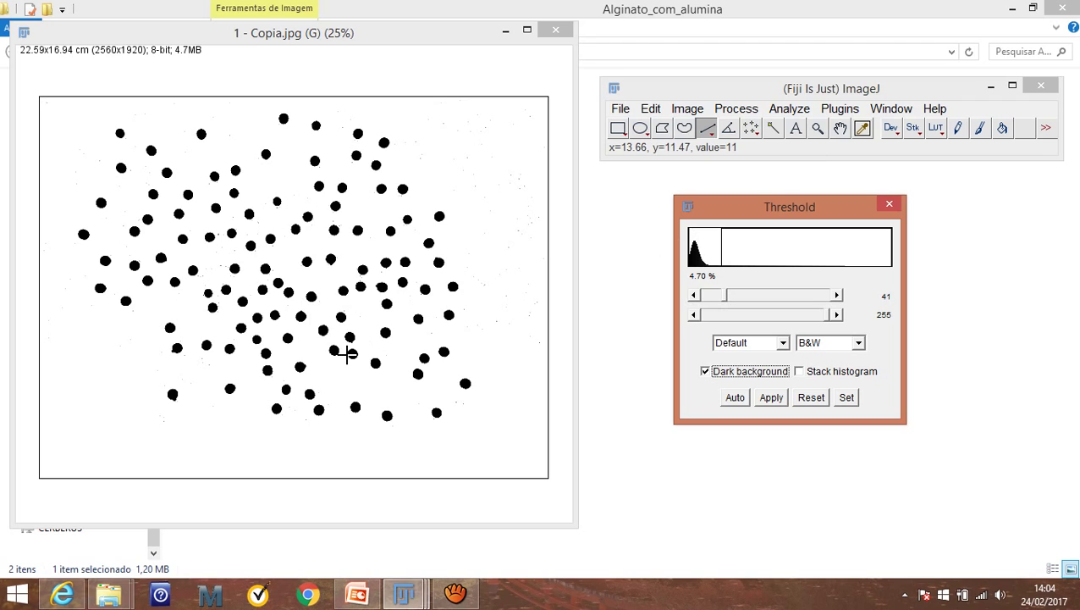
pyautogui.click(771, 397)
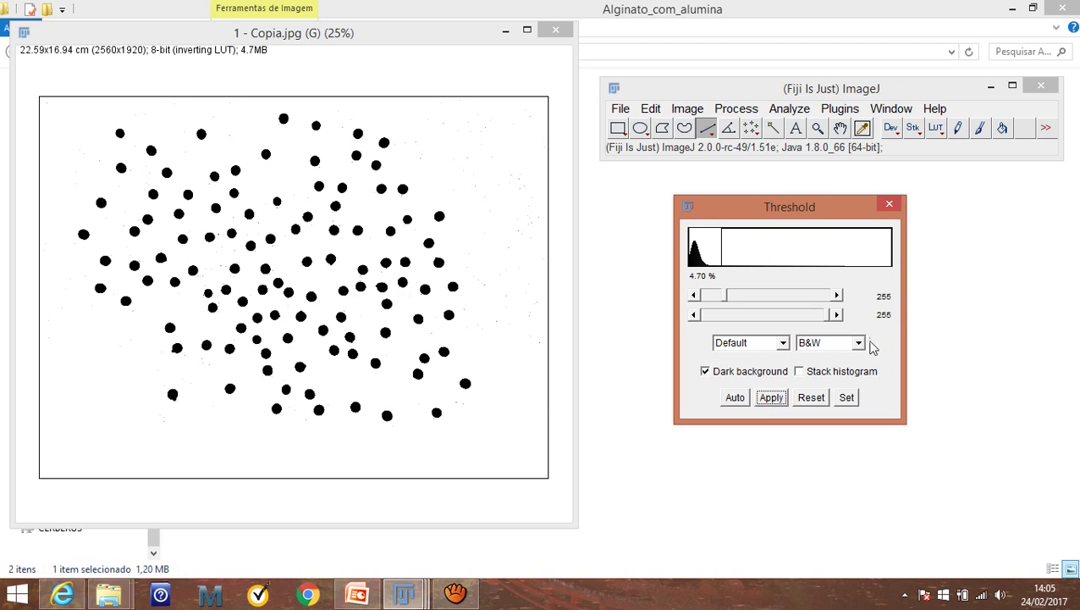
pyautogui.click(889, 205)
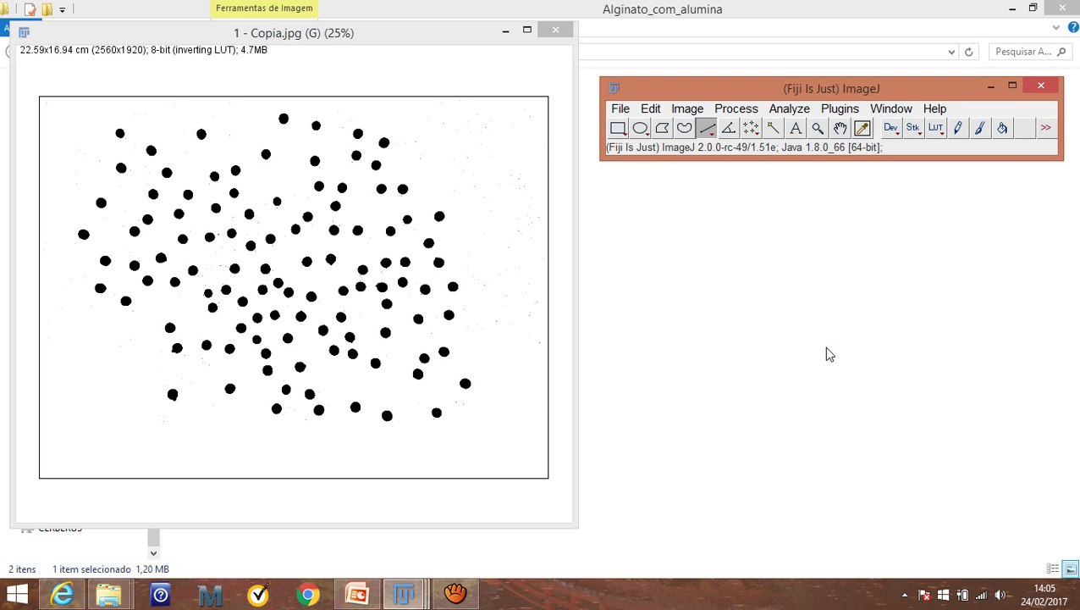
pyautogui.click(783, 116)
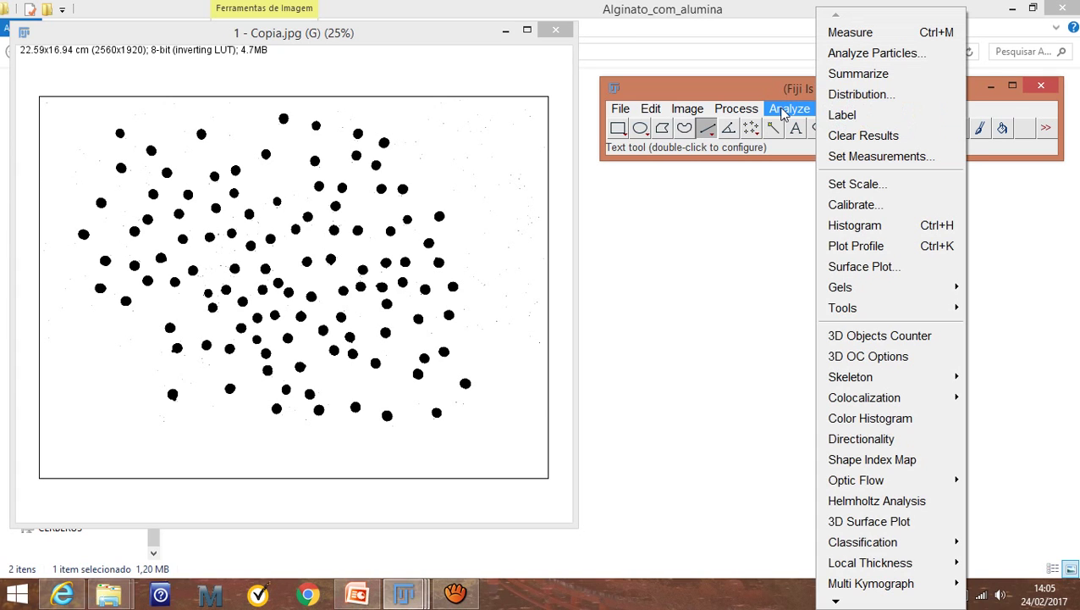
pyautogui.click(850, 56)
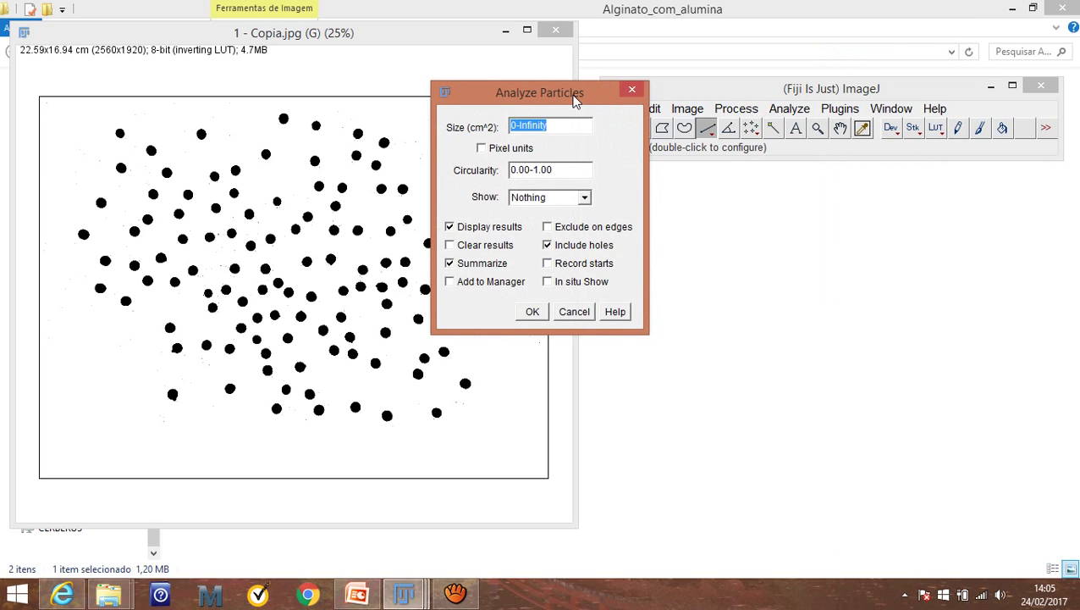
pyautogui.moveTo(574, 100); pyautogui.dragTo(799, 205)
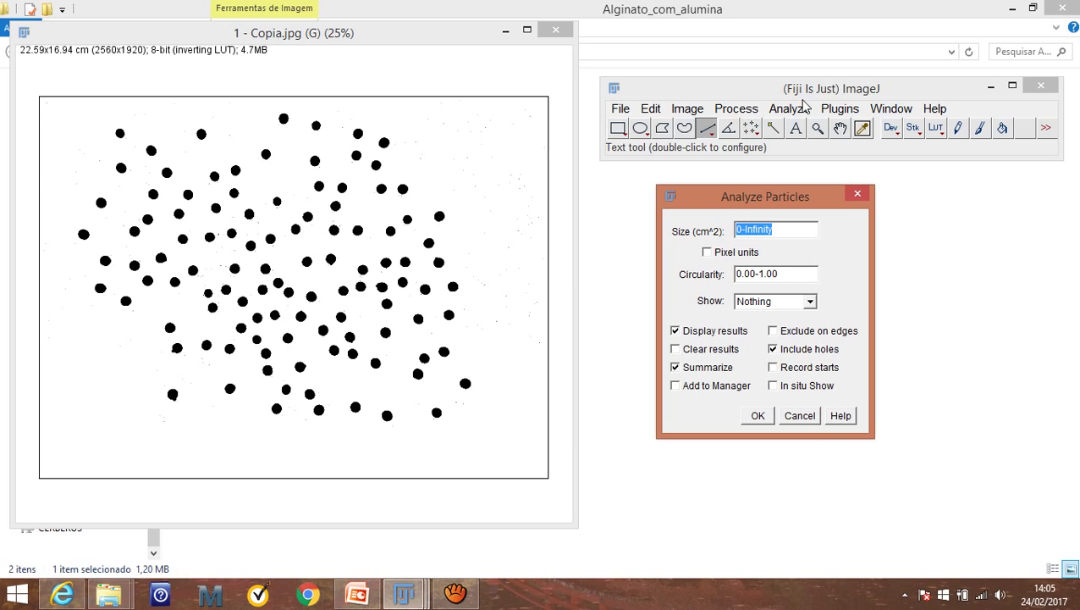
pyautogui.click(800, 415)
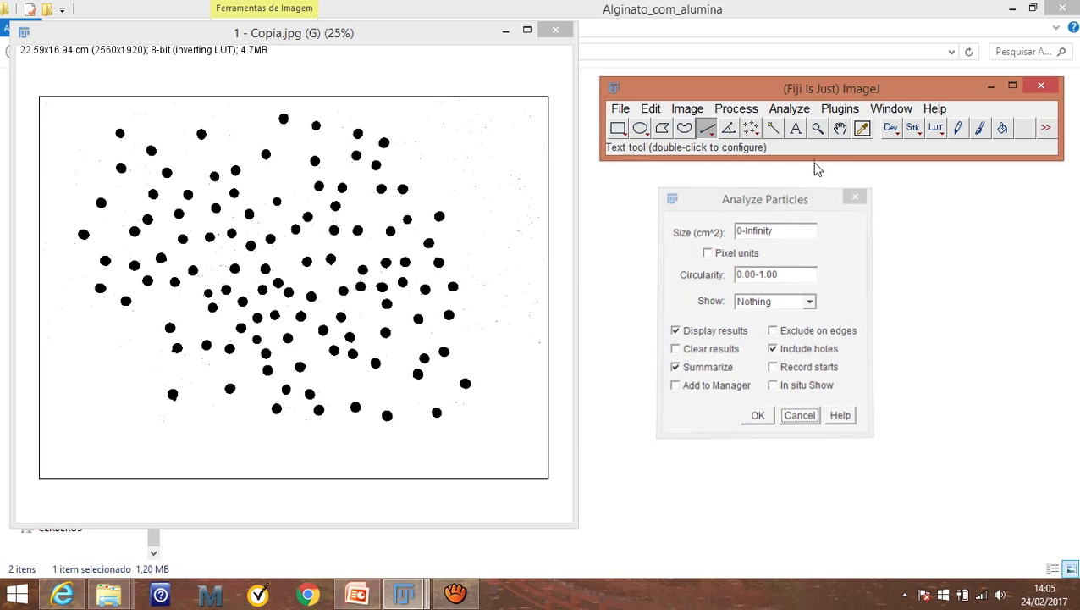
# Step: Confirm area, perimeter, shape descriptors and Feret's diameter as the measurements, with 3 decimal places
pyautogui.click(794, 110)
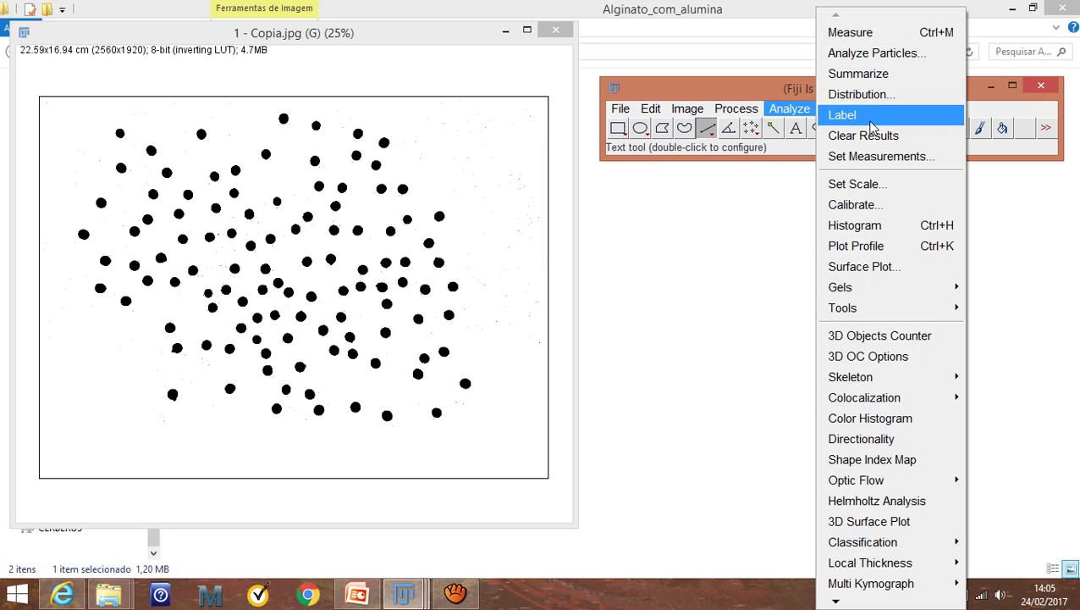
pyautogui.click(883, 159)
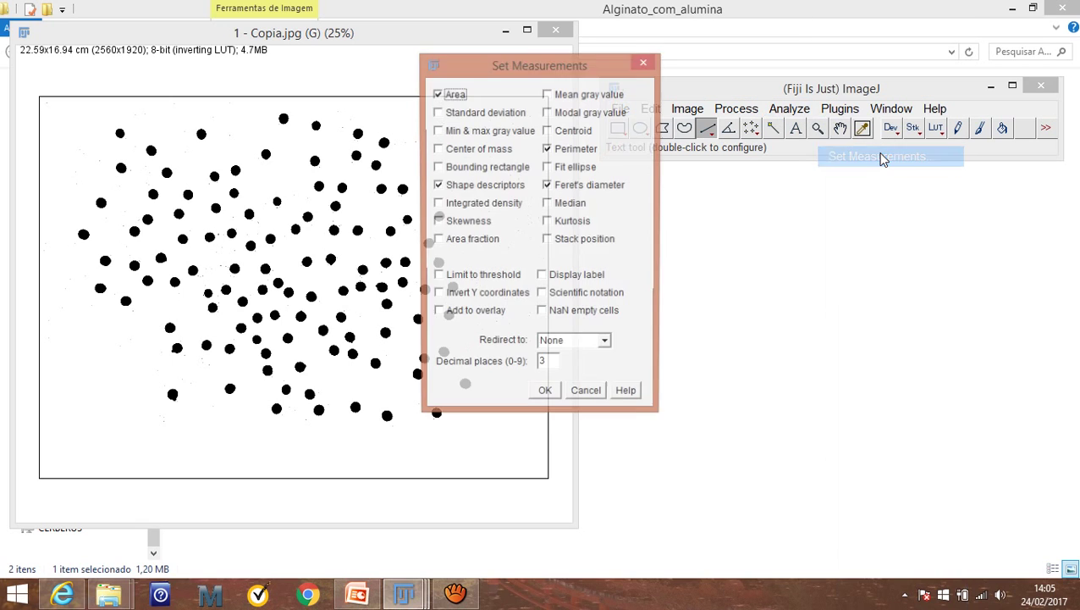
pyautogui.moveTo(550, 73); pyautogui.dragTo(813, 159)
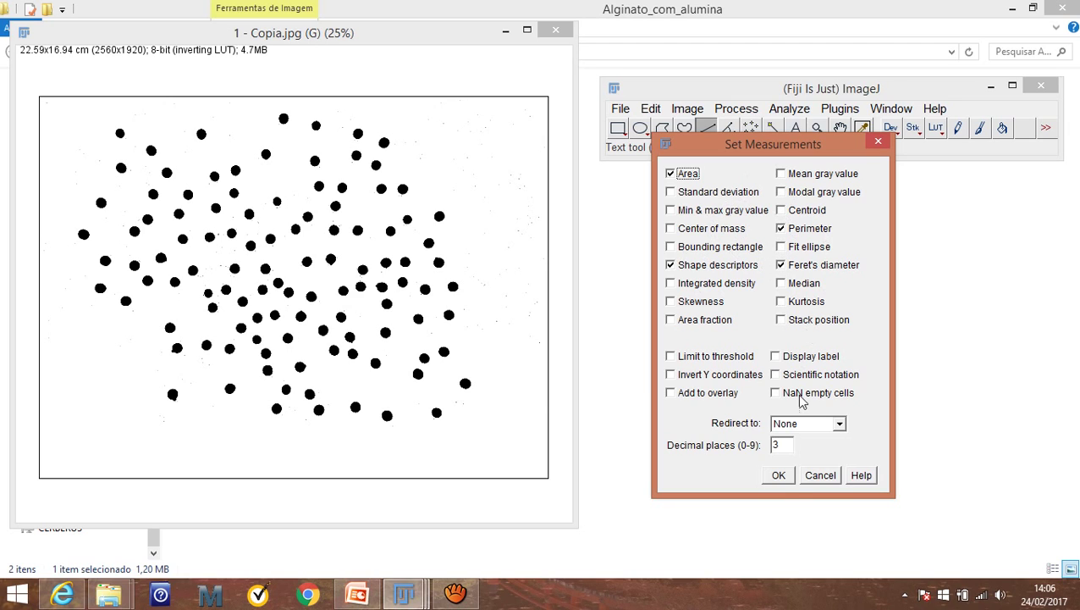
pyautogui.click(780, 477)
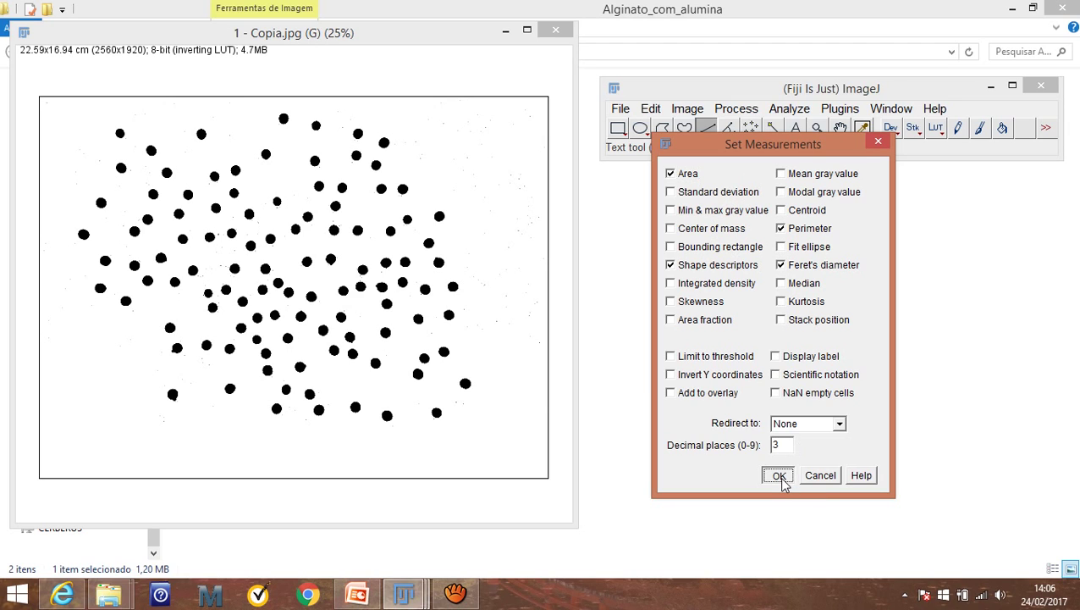
# Step: Analyze the bead particles with size 0.01-Infinity cm^2 and circularity 0.00-1.00, showing an overlay, displaying results, summarizing and including holes
pyautogui.click(789, 108)
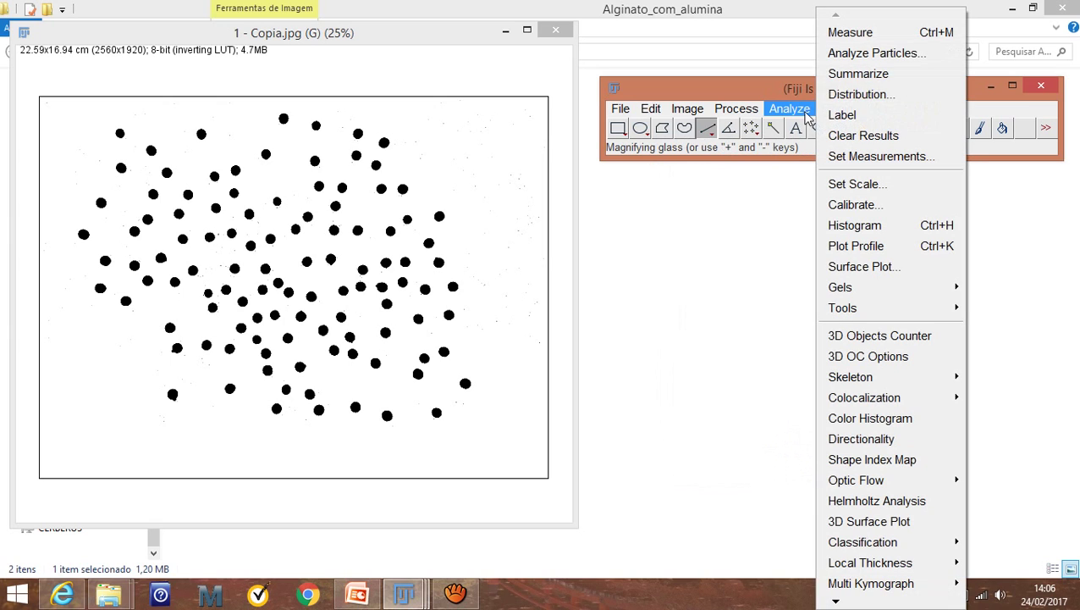
pyautogui.click(859, 55)
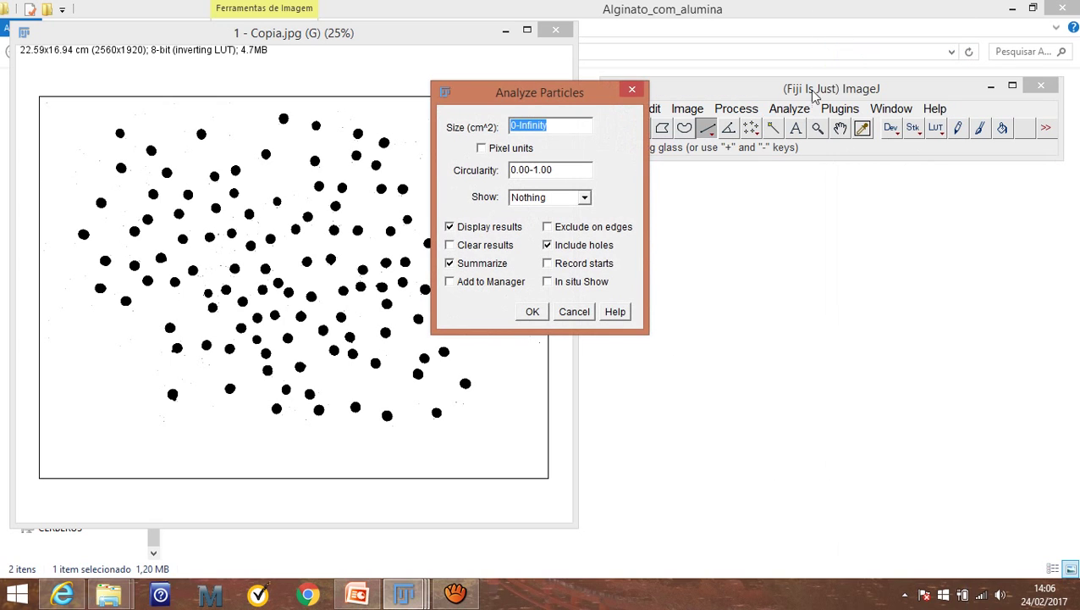
pyautogui.moveTo(555, 98); pyautogui.dragTo(806, 192)
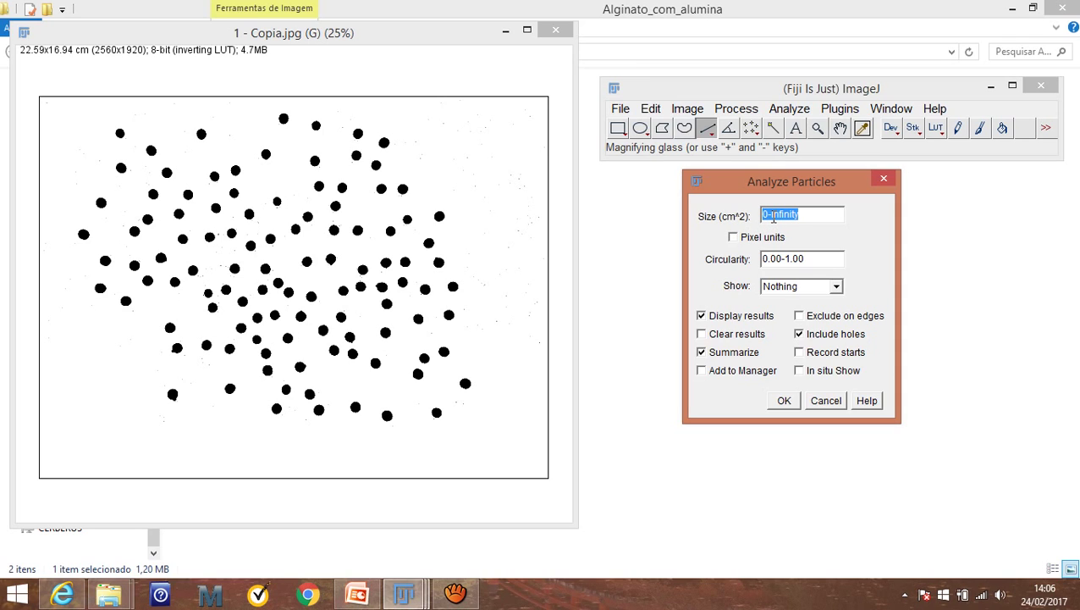
pyautogui.click(766, 217)
pyautogui.write('.01')
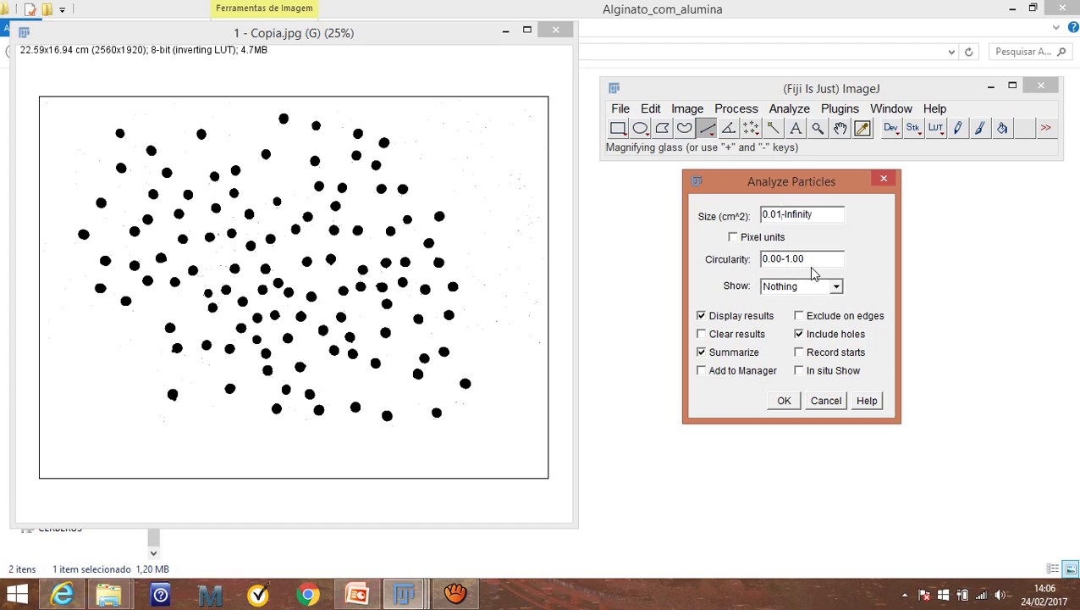
pyautogui.click(836, 287)
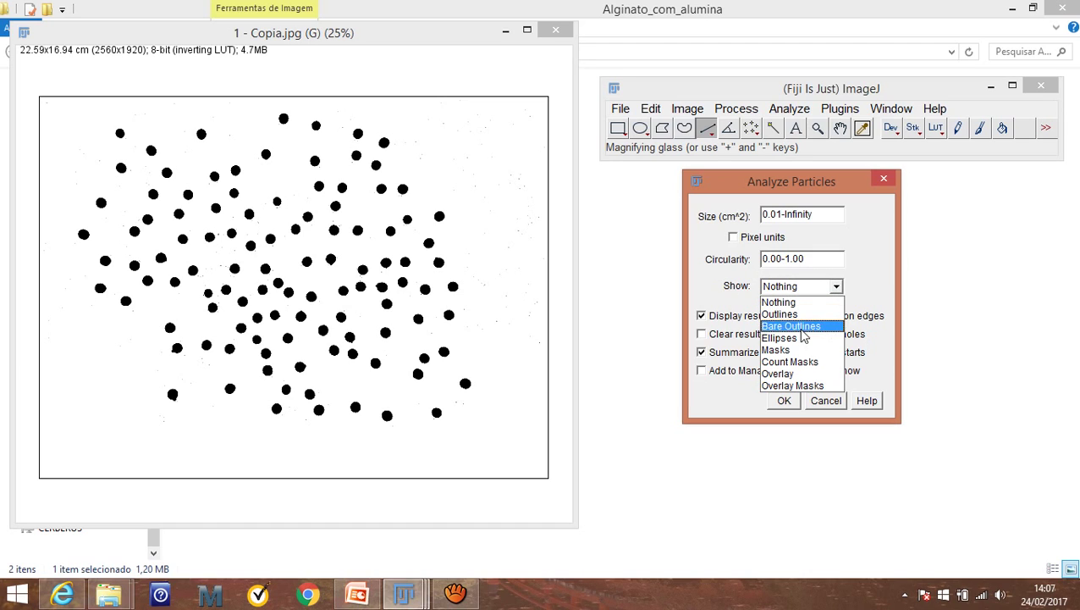
pyautogui.click(792, 377)
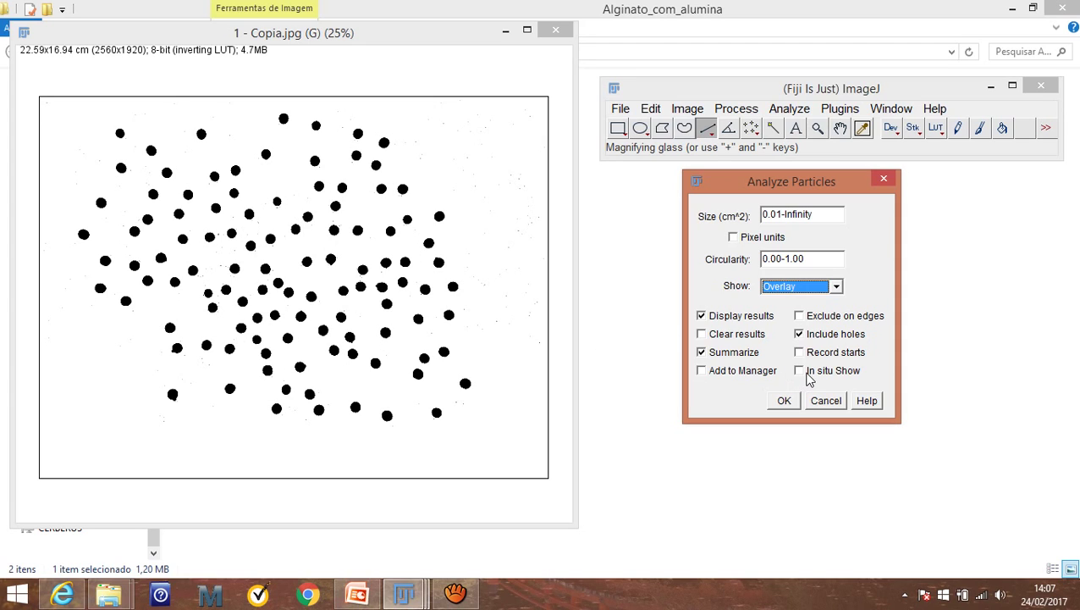
pyautogui.click(787, 403)
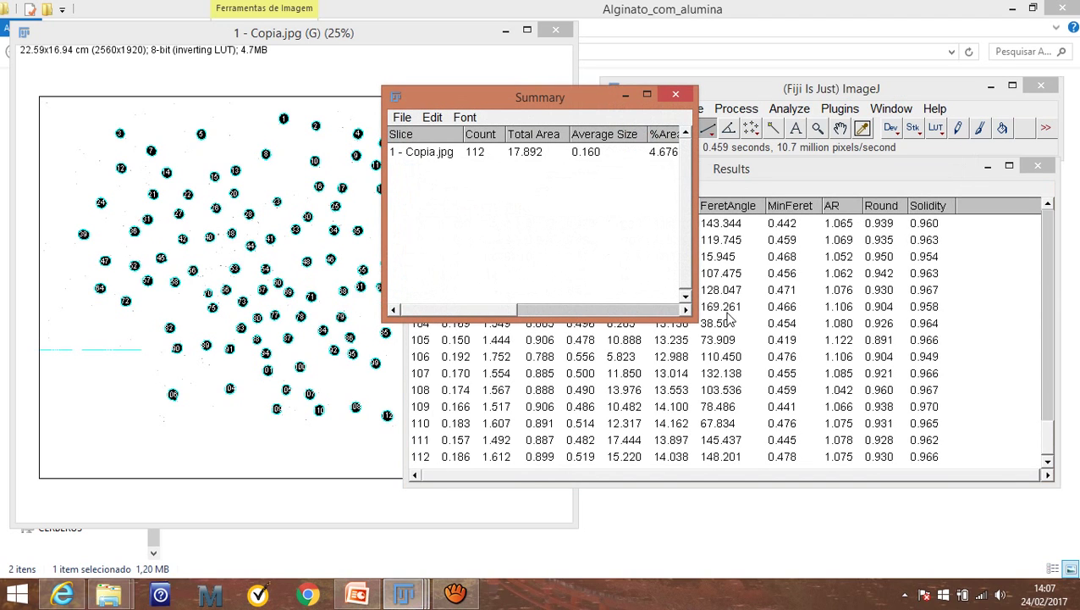
# Step: Check the particle summary for the bead image and minimise its window
pyautogui.moveTo(553, 99); pyautogui.dragTo(684, 258)
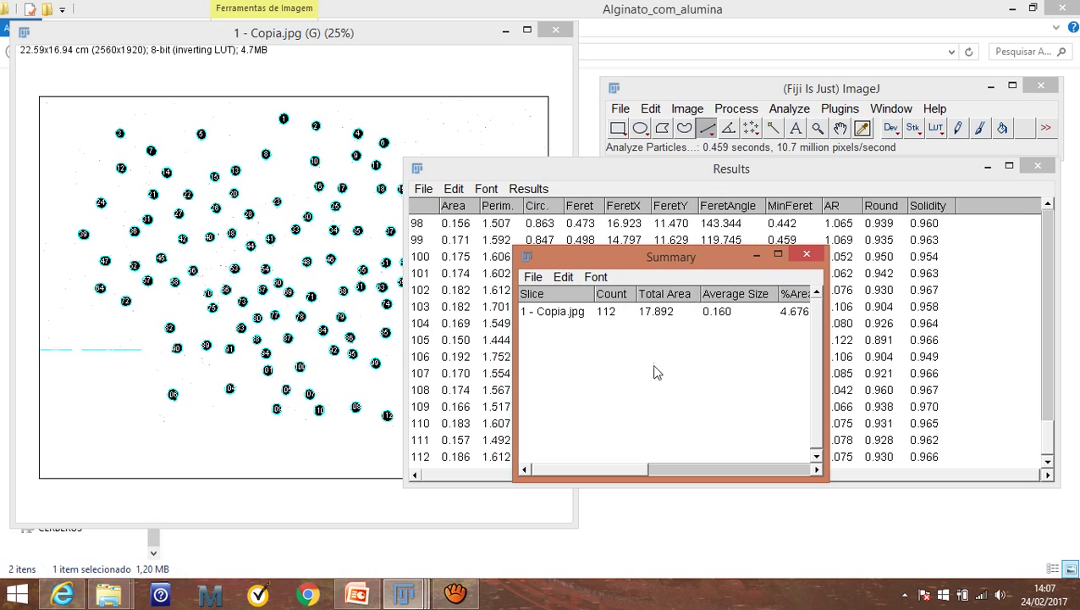
pyautogui.moveTo(632, 465); pyautogui.dragTo(631, 465)
pyautogui.click(756, 255)
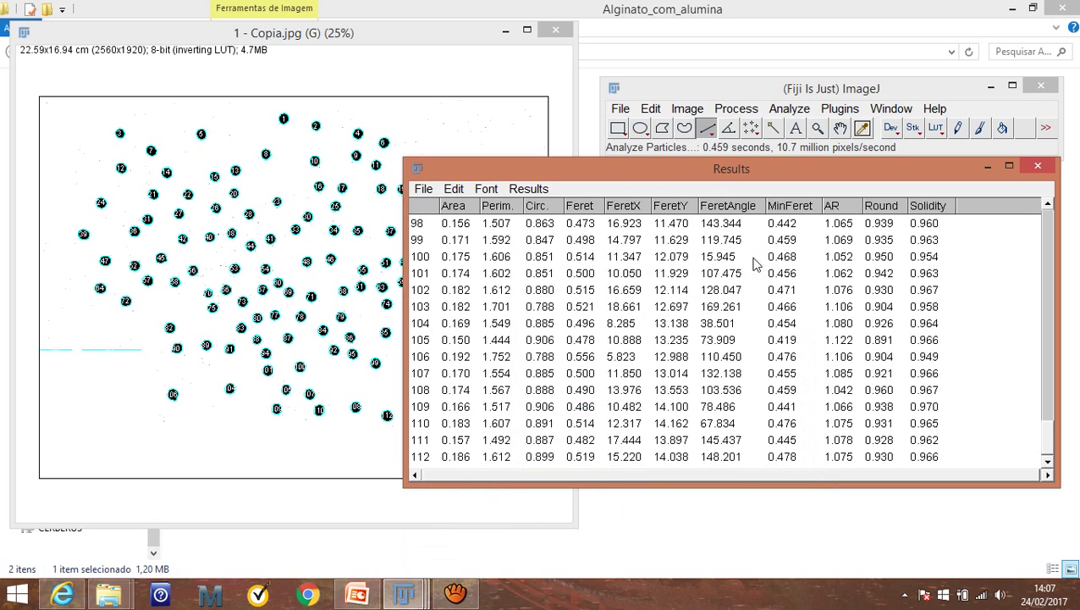
# Step: Move the Results table beside the numbered beads and examine its measurement columns from the last particle up to the first
pyautogui.moveTo(604, 172); pyautogui.dragTo(768, 138)
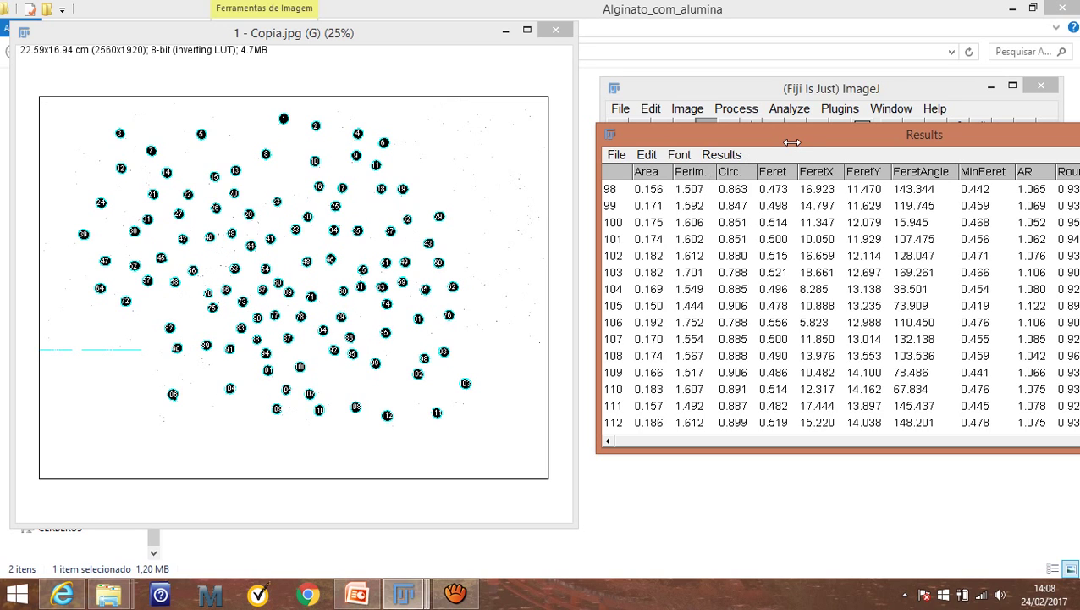
pyautogui.moveTo(792, 142); pyautogui.dragTo(610, 142)
pyautogui.scroll(1, 535, 224)
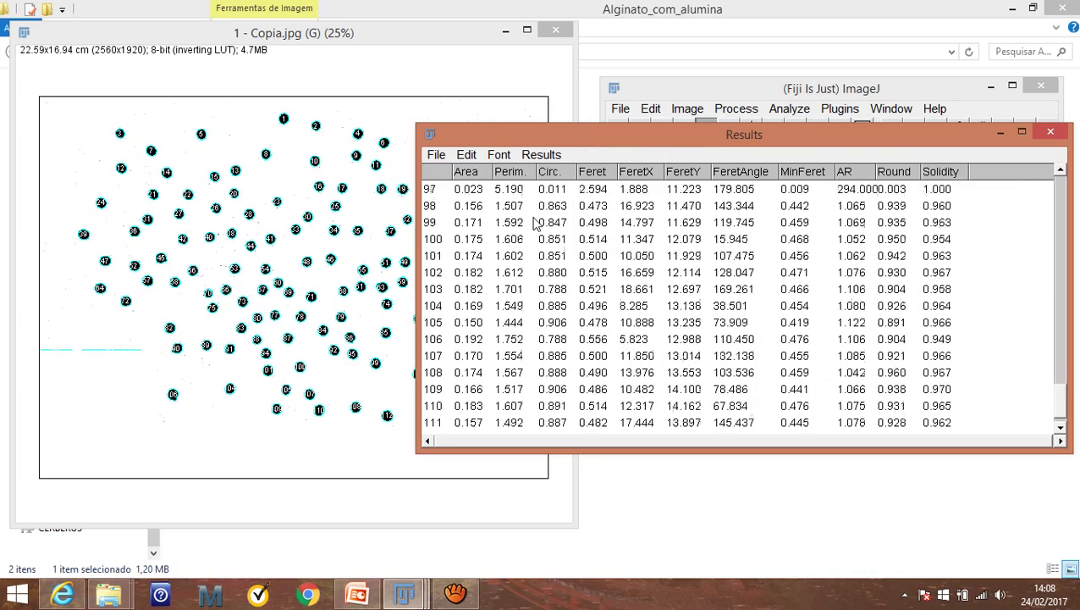
pyautogui.scroll(12, 536, 224)
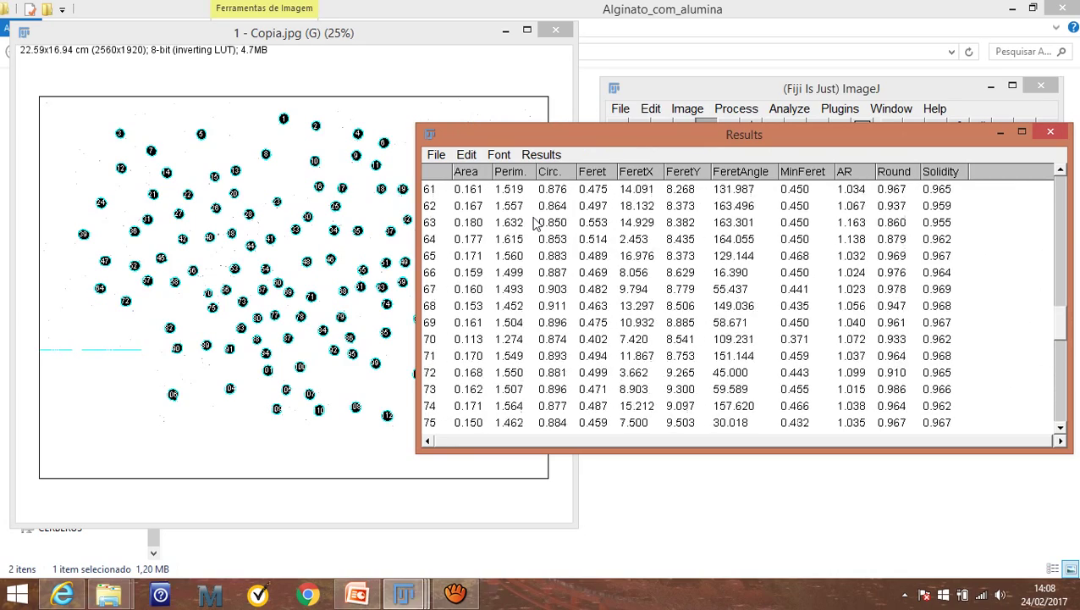
pyautogui.scroll(17, 535, 224)
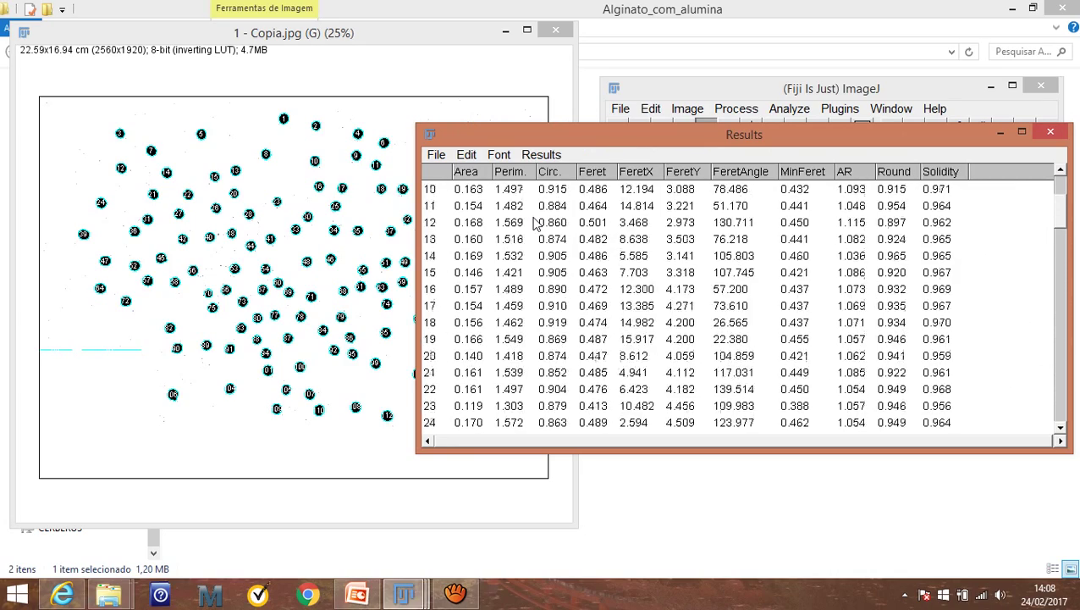
pyautogui.scroll(3, 535, 224)
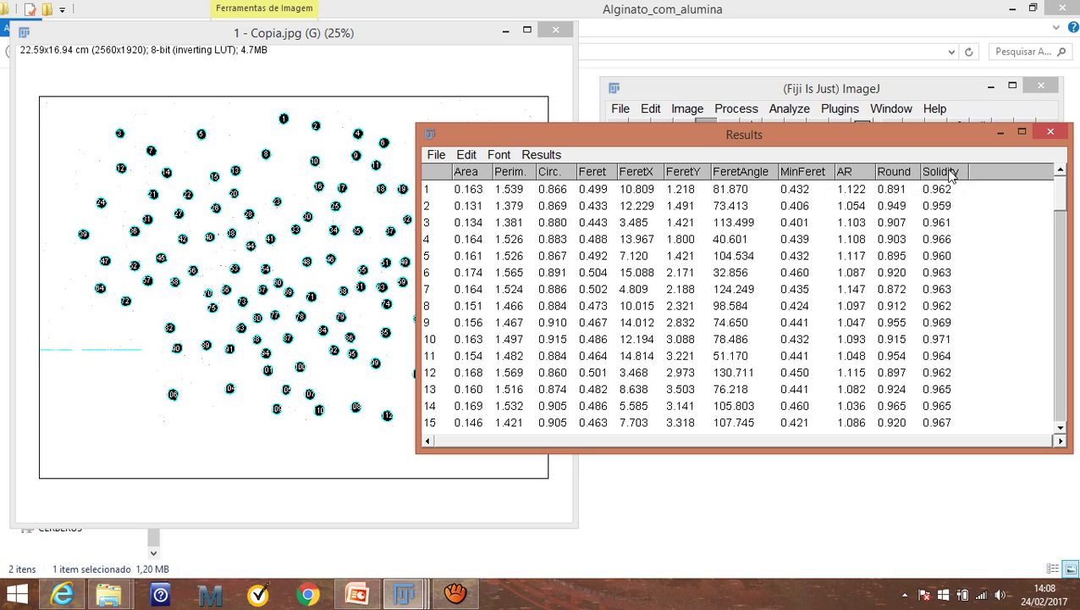
pyautogui.scroll(-1, 943, 197)
pyautogui.scroll(1, 940, 202)
pyautogui.scroll(-2, 844, 222)
pyautogui.scroll(2, 847, 227)
pyautogui.scroll(-2, 477, 201)
pyautogui.scroll(2, 477, 201)
pyautogui.moveTo(1058, 193)
pyautogui.mouseDown()
pyautogui.moveTo(1052, 421)
pyautogui.moveTo(1046, 190)
pyautogui.mouseUp()
# Step: Examine the bead measurements in the Results table against the numbered beads, from the first particle to the last
pyautogui.click(436, 156)
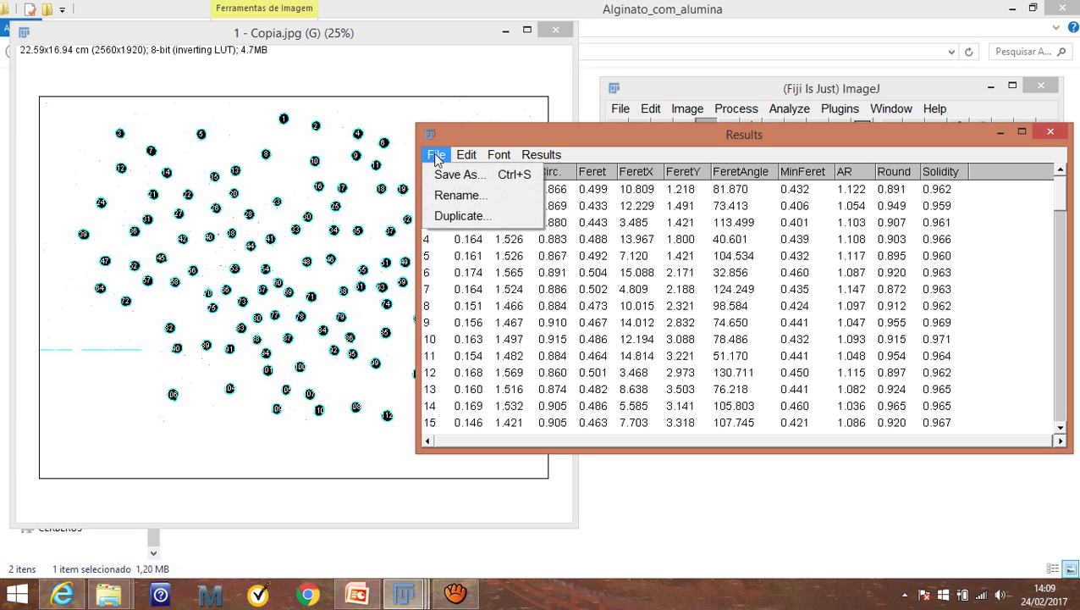
pyautogui.click(533, 136)
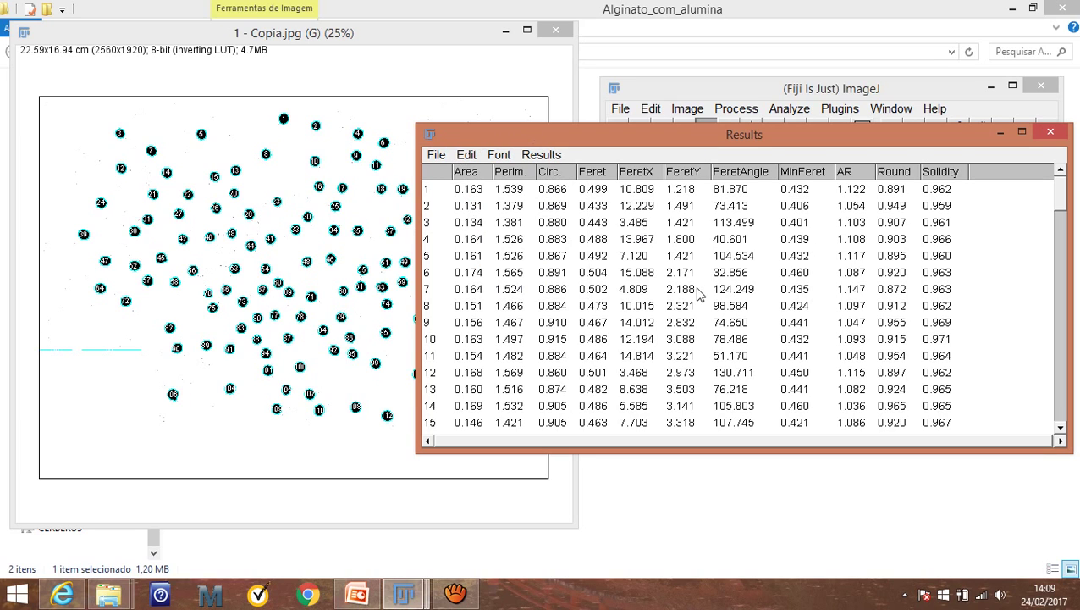
pyautogui.scroll(-2, 450, 270)
pyautogui.scroll(2, 509, 279)
pyautogui.scroll(-1, 509, 280)
pyautogui.moveTo(530, 139); pyautogui.dragTo(750, 141)
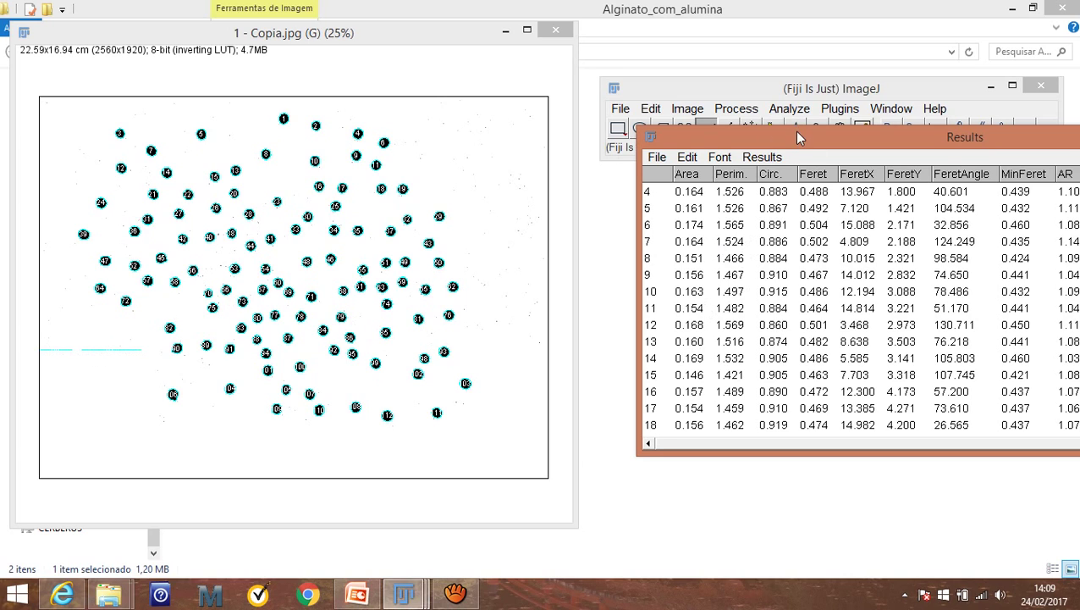
pyautogui.moveTo(800, 138); pyautogui.dragTo(640, 120)
pyautogui.scroll(-8, 648, 222)
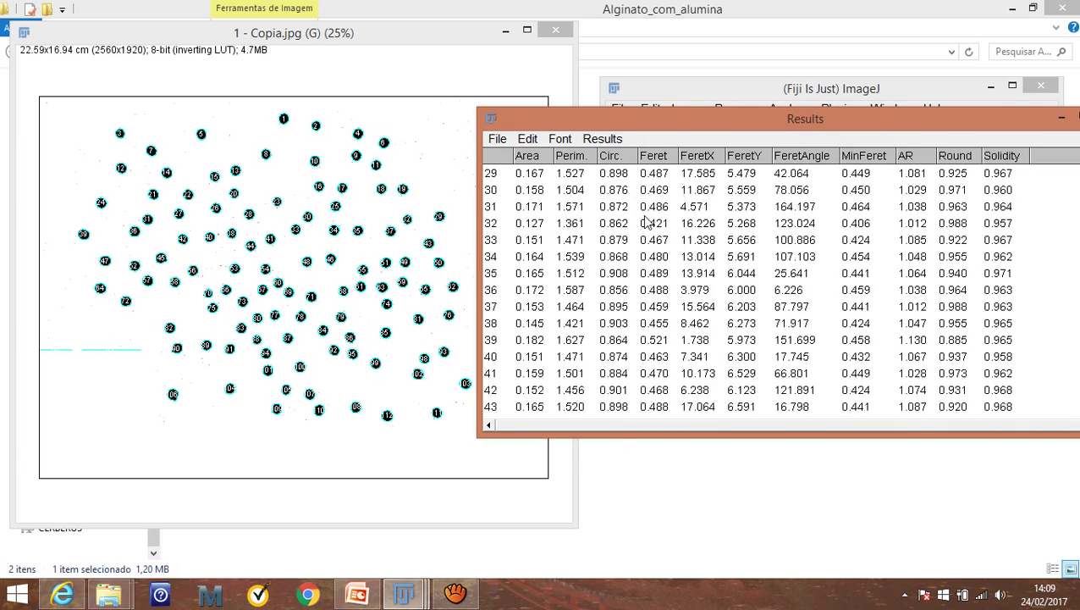
pyautogui.scroll(-2, 647, 222)
pyautogui.scroll(11, 648, 222)
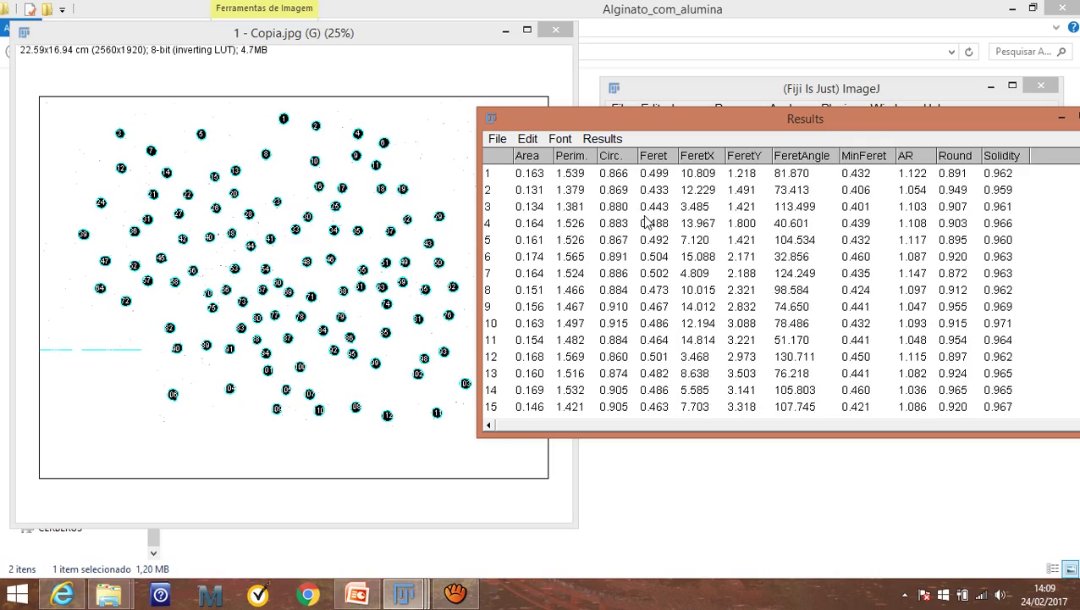
pyautogui.scroll(-2, 647, 222)
pyautogui.scroll(2, 647, 222)
pyautogui.scroll(-8, 644, 225)
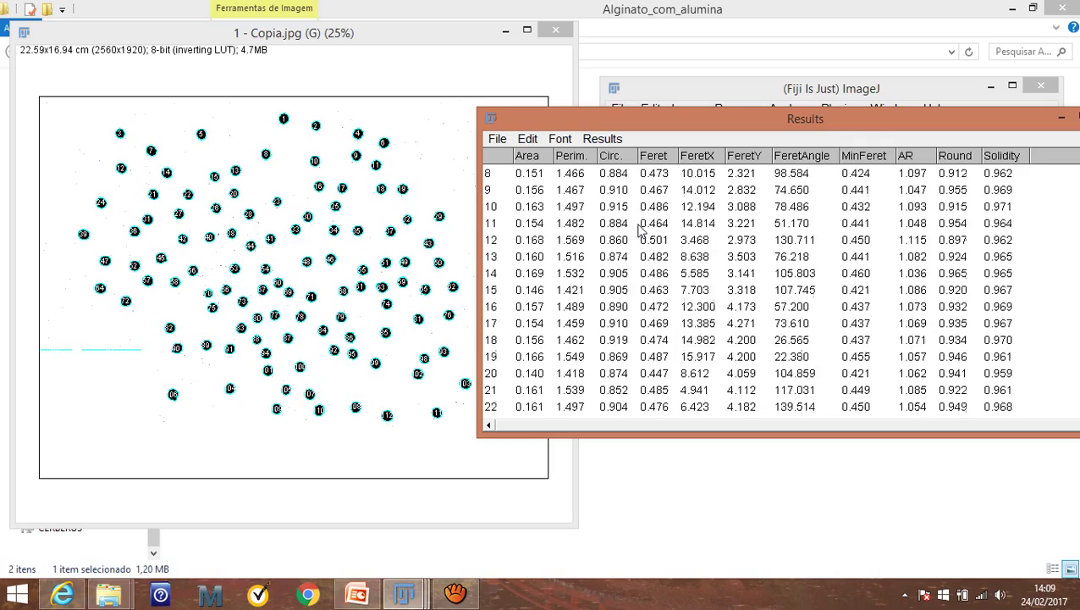
pyautogui.scroll(-16, 642, 230)
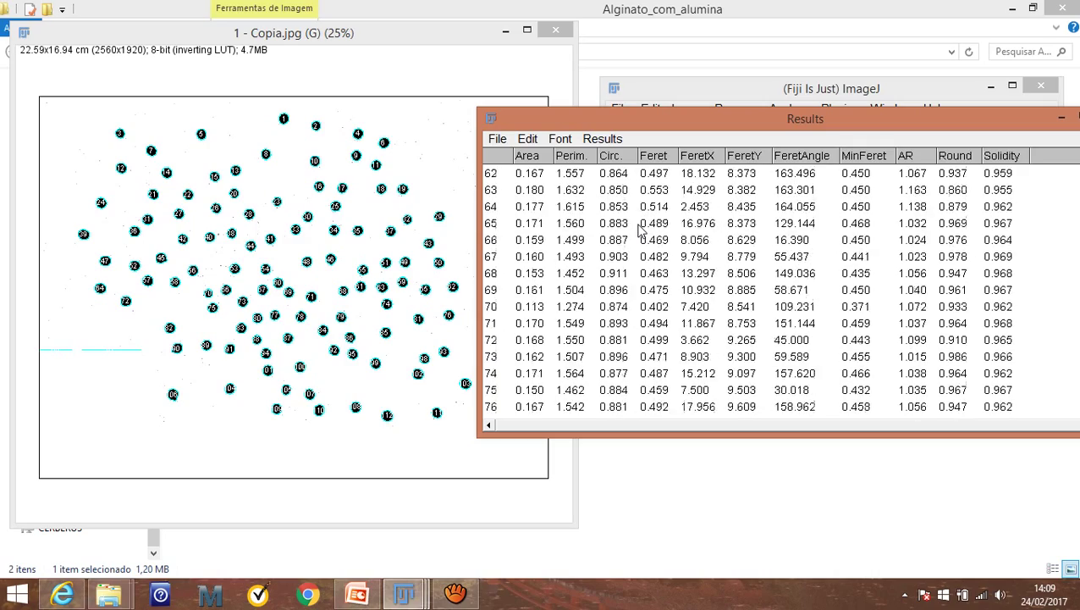
pyautogui.scroll(-8, 642, 230)
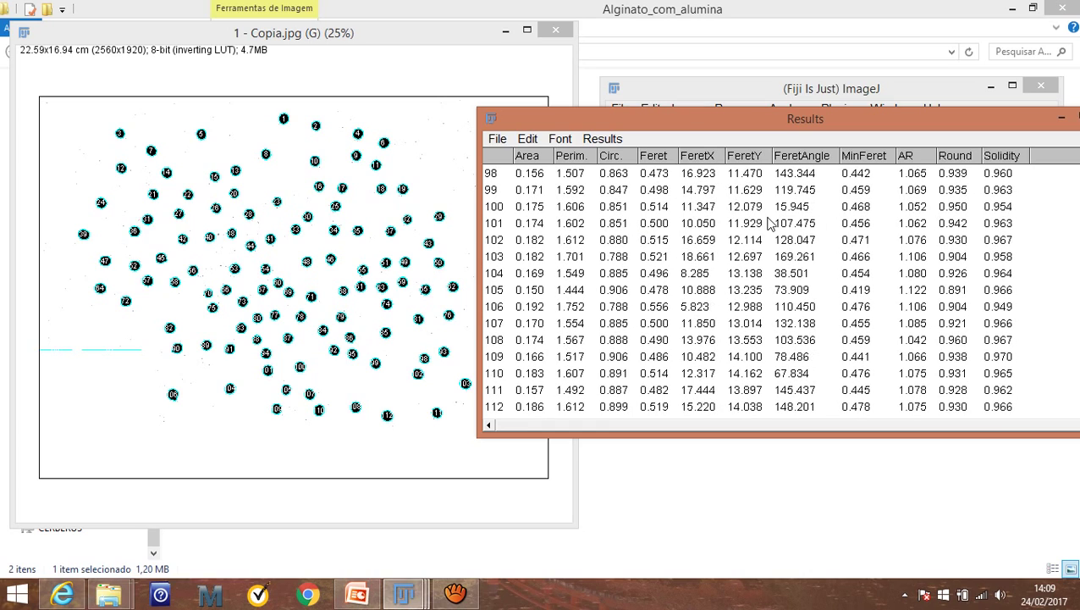
# Step: Check the rows for particles 96 and 97, and close the Results table without saving the measurements
pyautogui.moveTo(786, 119); pyautogui.dragTo(646, 96)
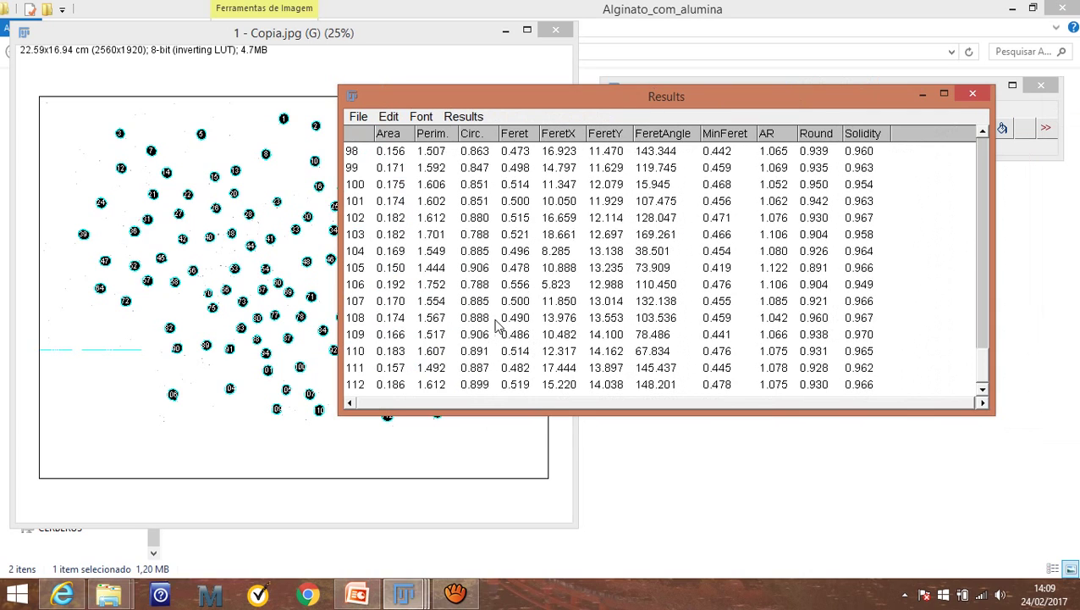
pyautogui.scroll(2, 497, 326)
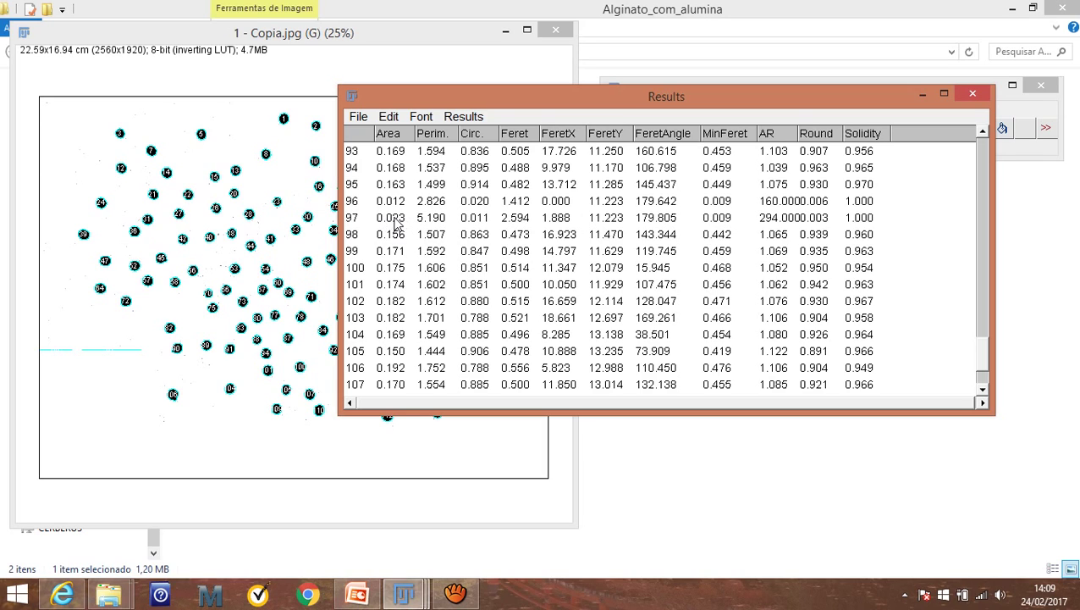
pyautogui.click(972, 98)
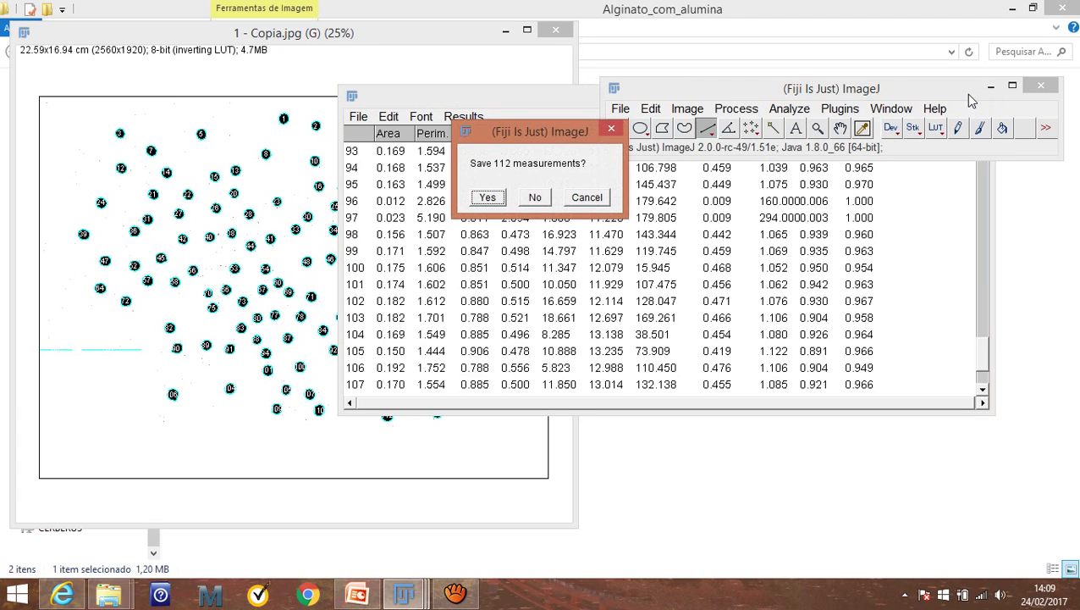
pyautogui.click(537, 199)
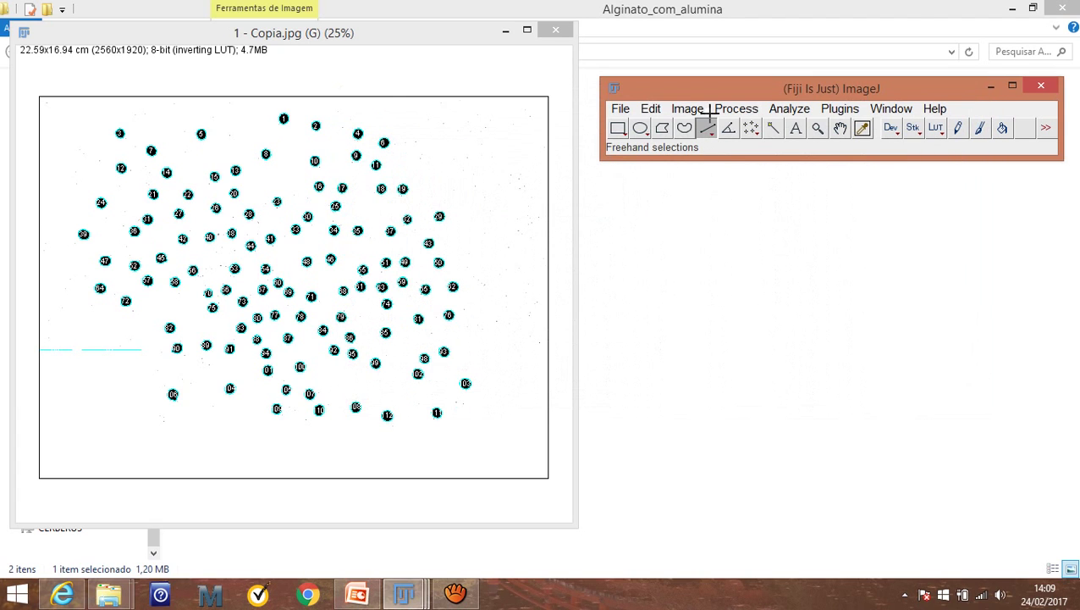
# Step: Analyze the bead particles again with size 0.05-Infinity cm^2, keeping circularity 0.00-1.00, the overlay and the other options
pyautogui.click(792, 109)
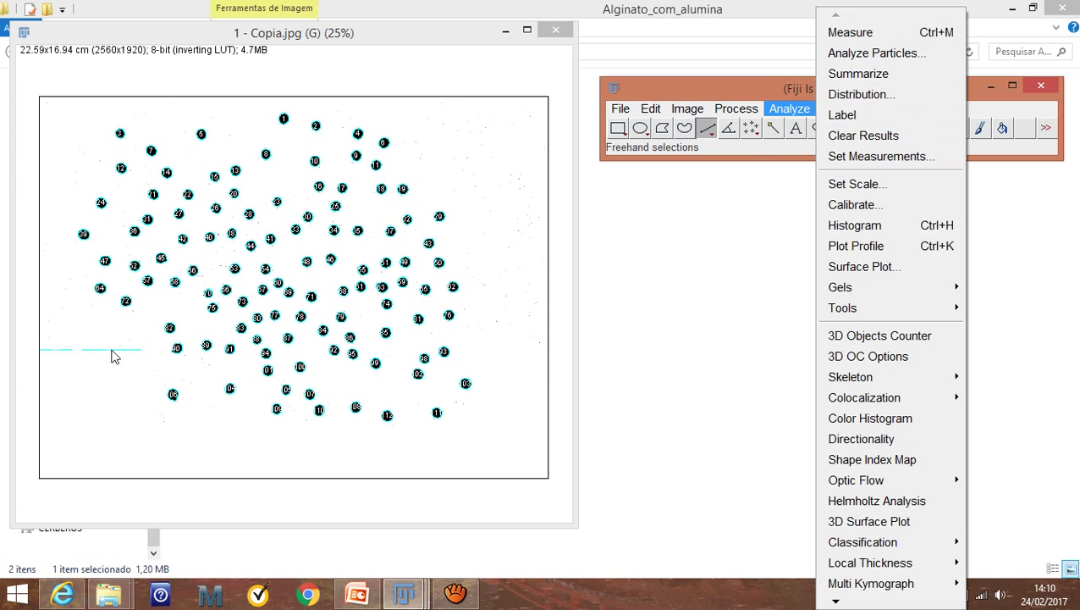
pyautogui.click(862, 54)
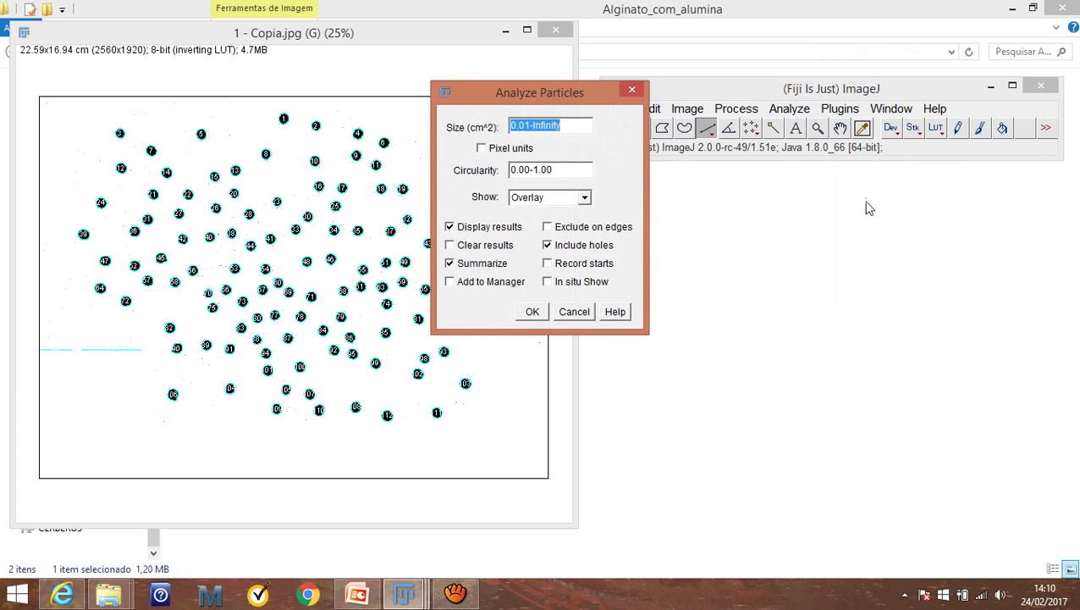
pyautogui.click(530, 124)
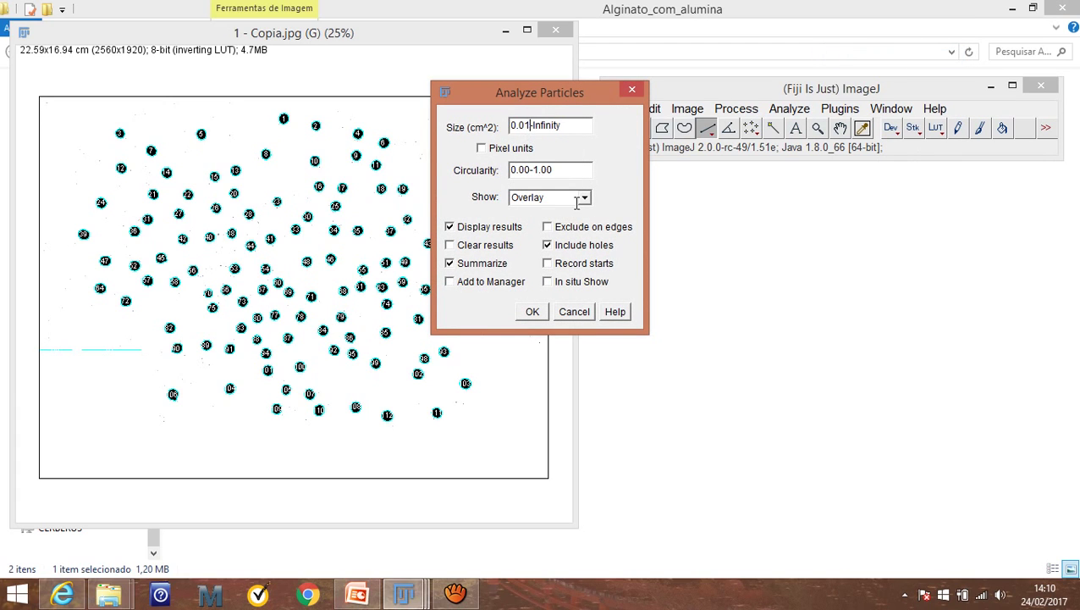
pyautogui.press('BackSpace')
pyautogui.write('5')
pyautogui.click(533, 311)
# Step: Reposition the new Results table so all its columns show, and view its rows from the first particle
pyautogui.moveTo(493, 101); pyautogui.dragTo(742, 195)
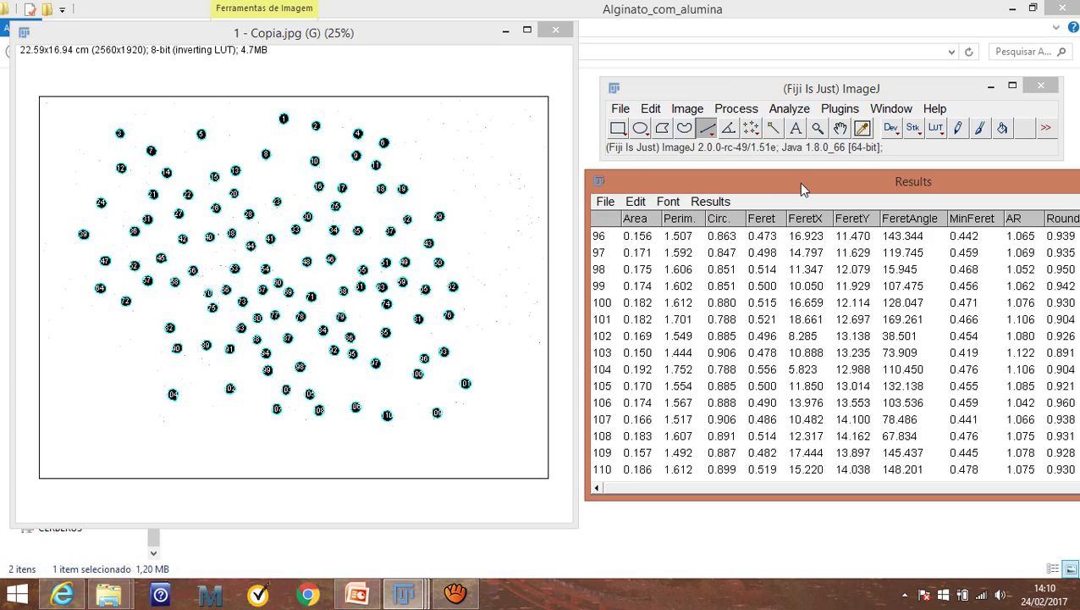
pyautogui.moveTo(803, 187); pyautogui.dragTo(577, 146)
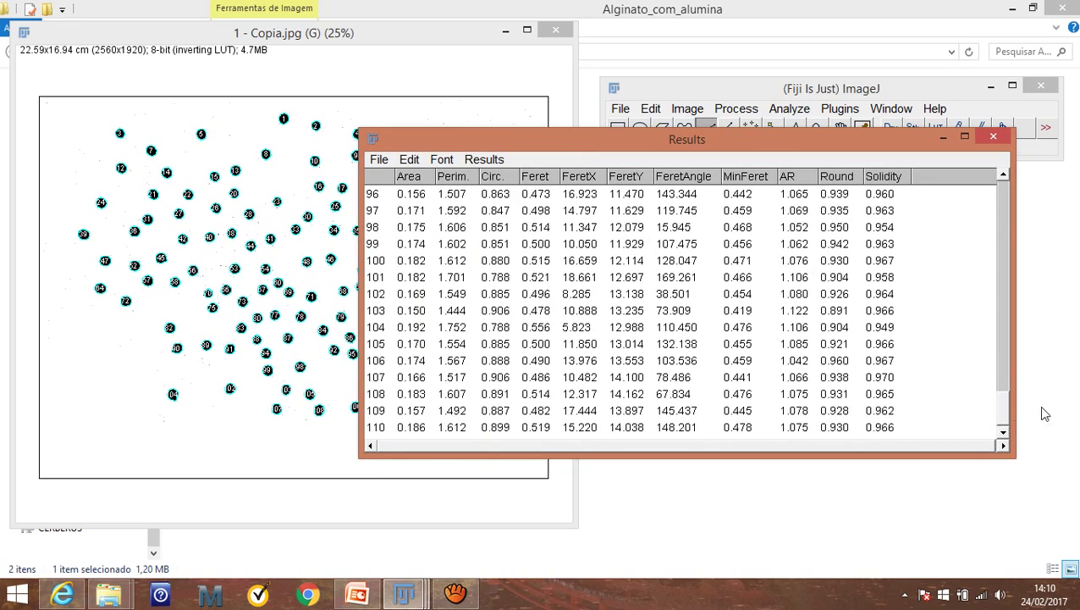
pyautogui.moveTo(1005, 414); pyautogui.dragTo(994, 193)
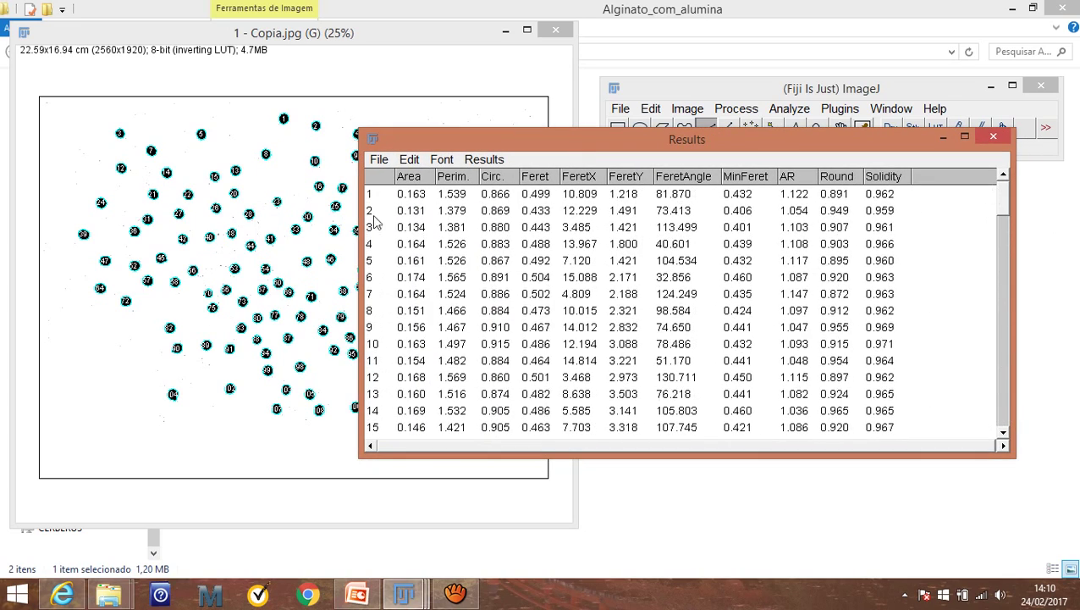
# Step: Save the results table as Results.csv in the Alginato_com_alumina folder
pyautogui.click(379, 160)
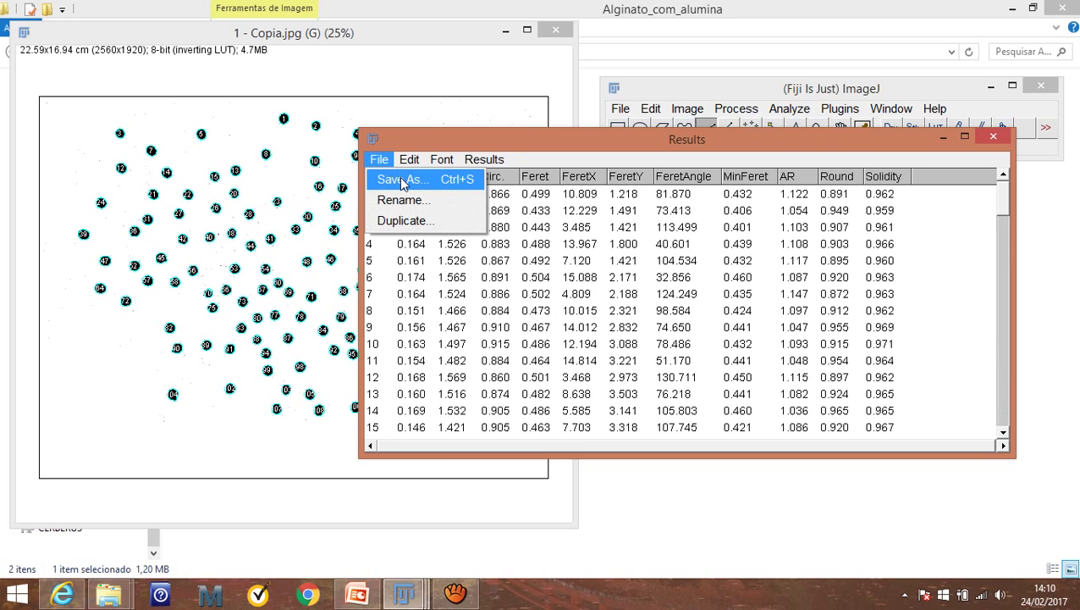
pyautogui.click(403, 180)
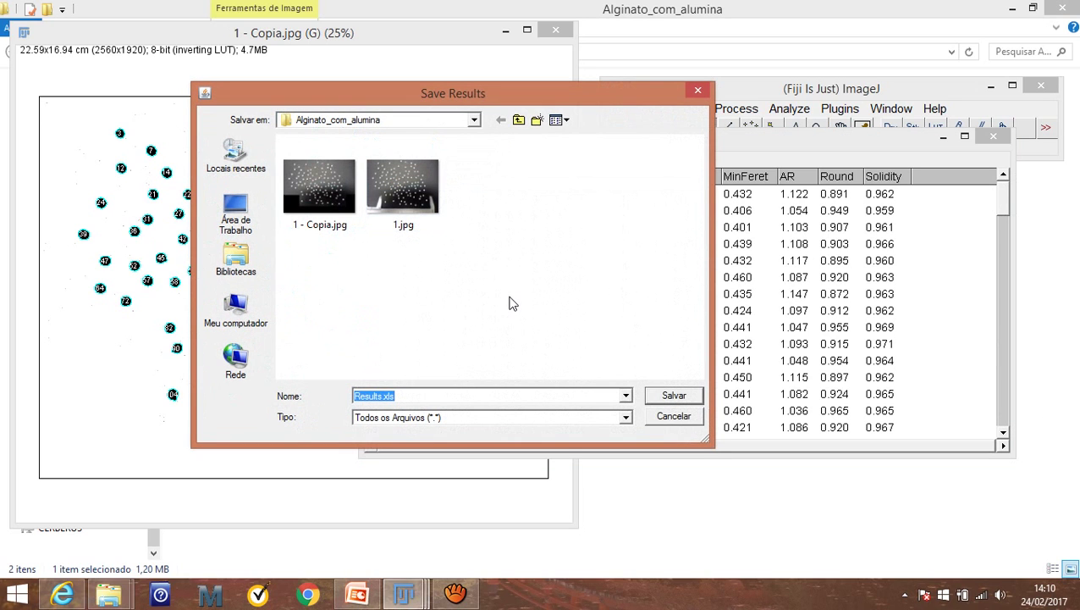
pyautogui.click(536, 394)
pyautogui.click(671, 396)
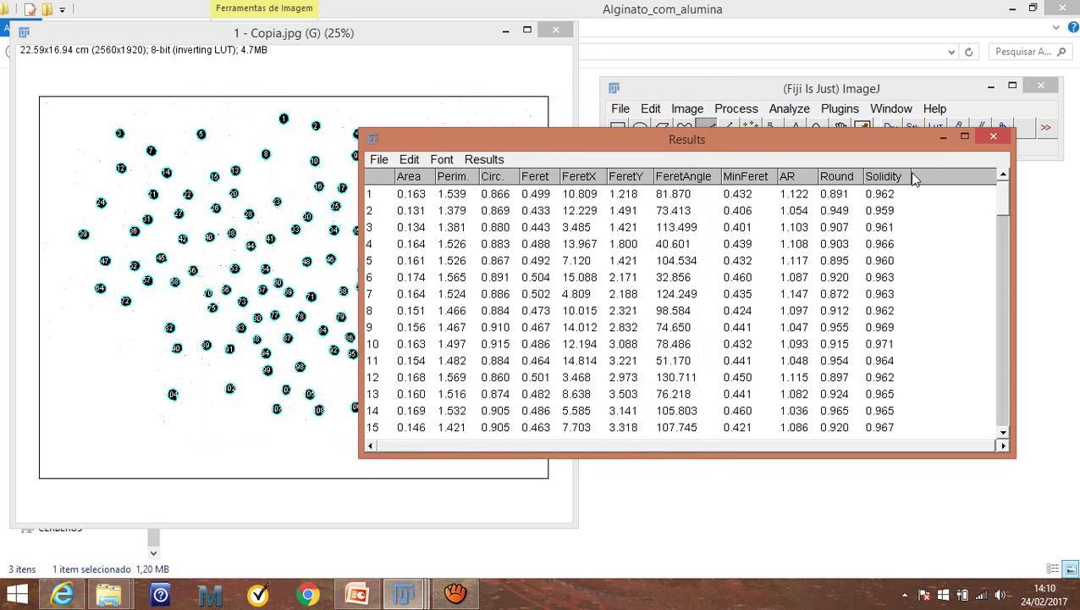
# Step: Minimise the Results table and the bead image, and open Results.csv from the folder for editing in Notepad
pyautogui.click(942, 136)
pyautogui.click(505, 31)
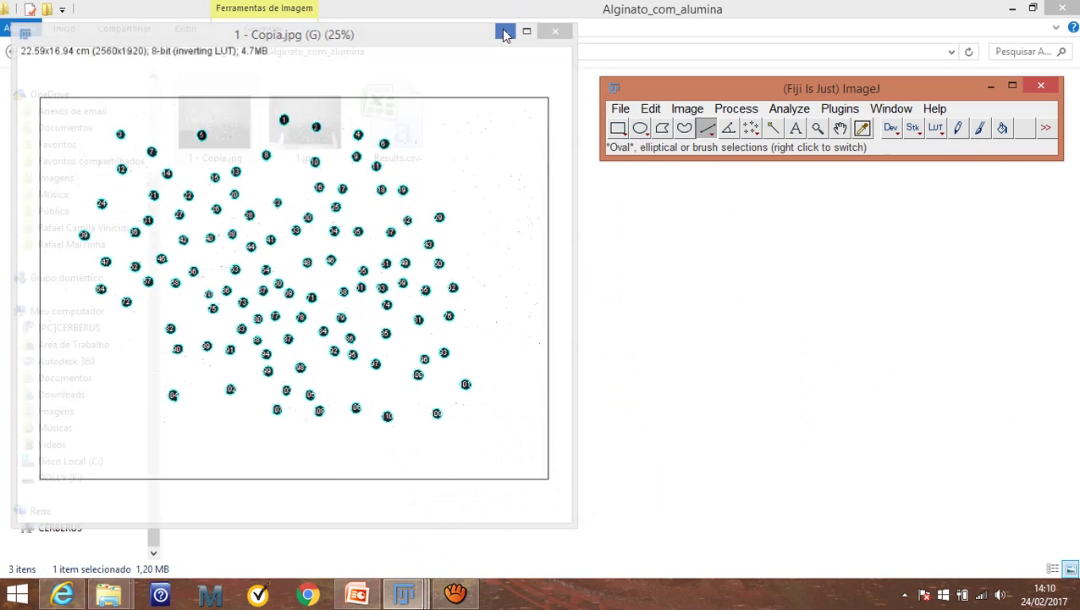
pyautogui.click(472, 213)
pyautogui.click(406, 131)
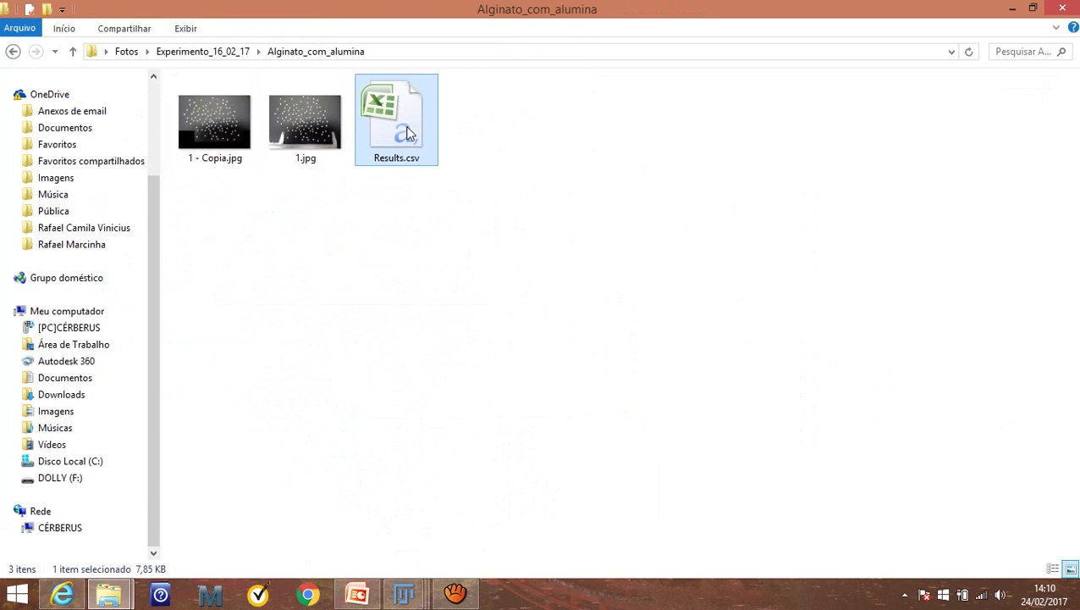
pyautogui.rightClick(408, 133)
pyautogui.click(471, 173)
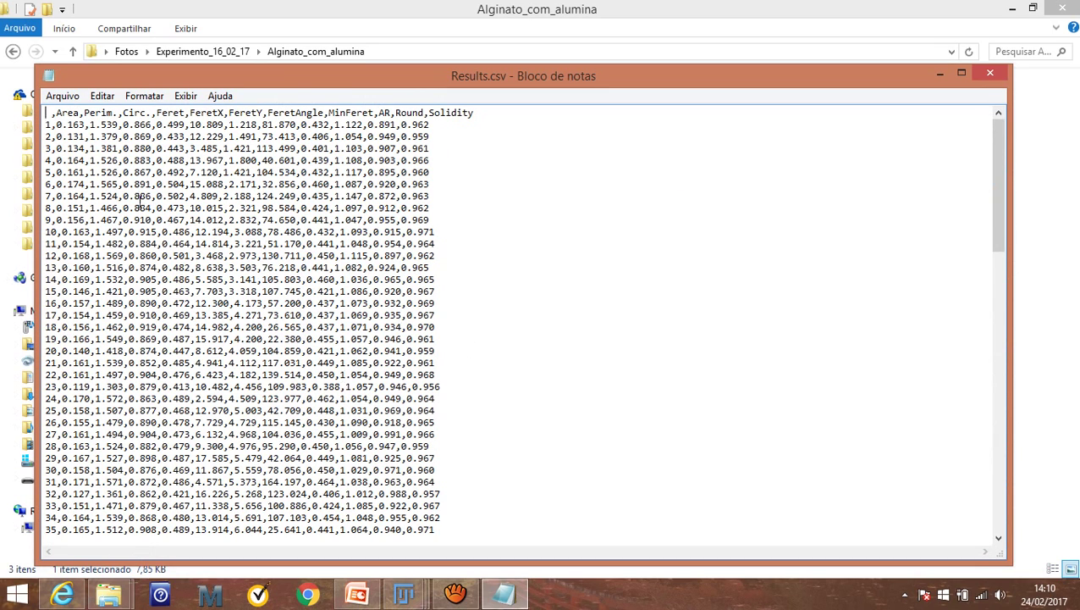
# Step: Replace all commas with semicolons throughout Results.csv
pyautogui.click(71, 99)
pyautogui.moveTo(104, 96)
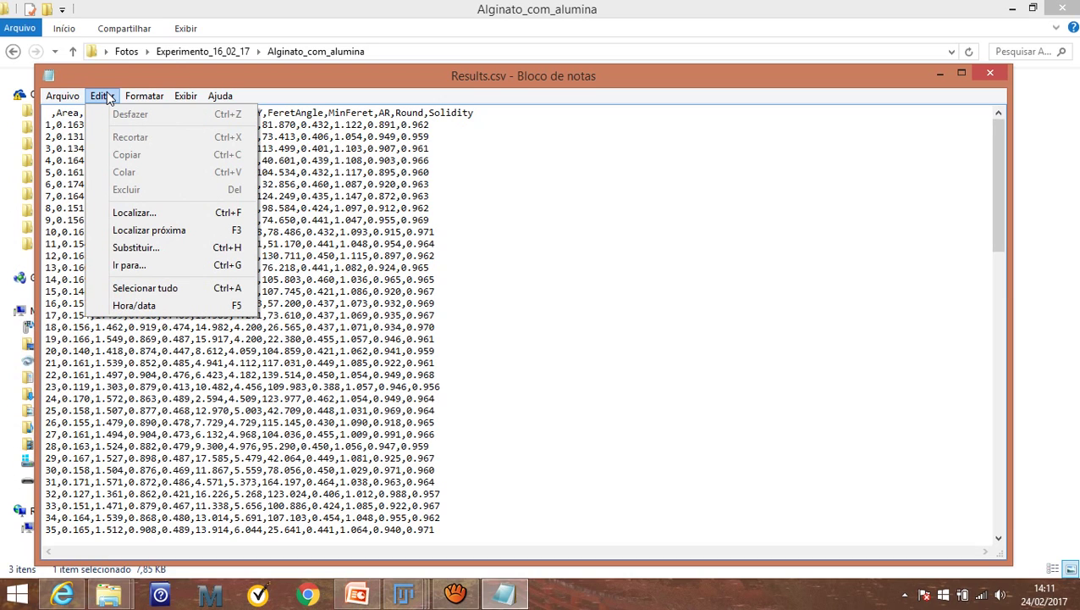
pyautogui.moveTo(185, 96)
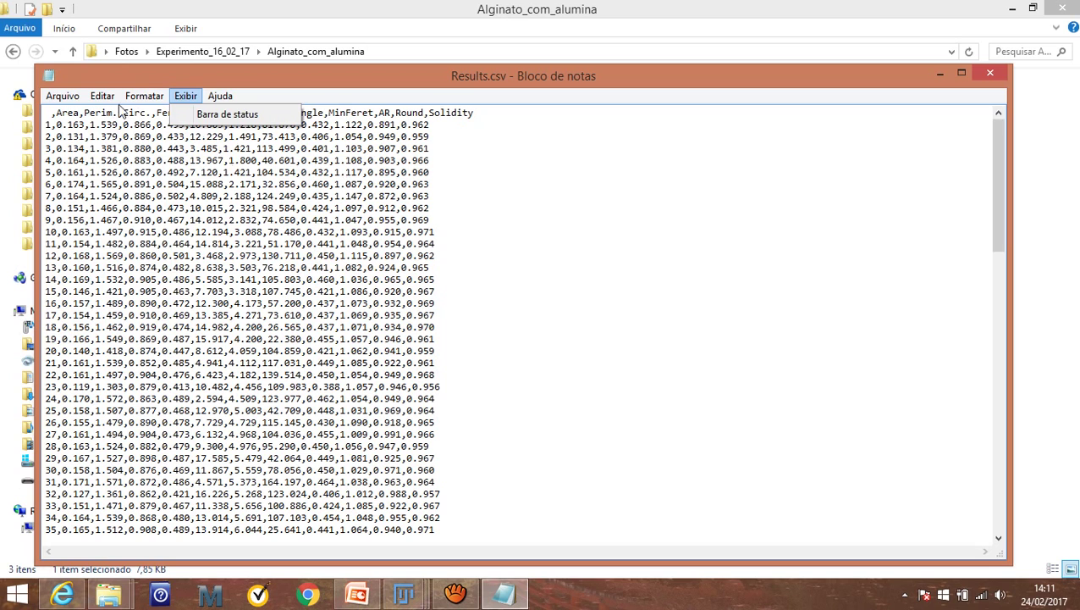
pyautogui.click(156, 243)
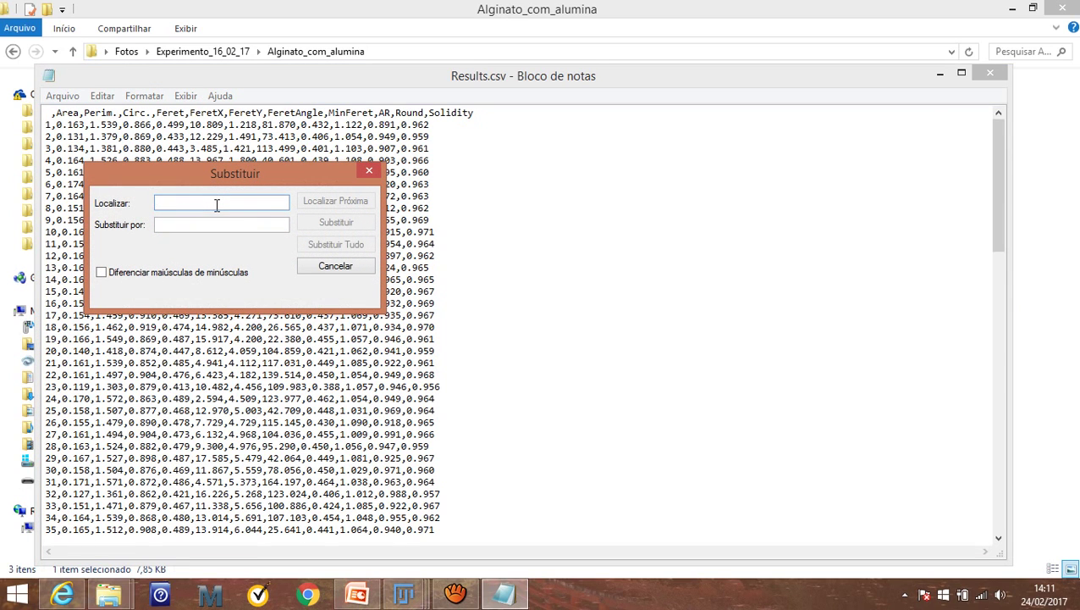
pyautogui.write('.')
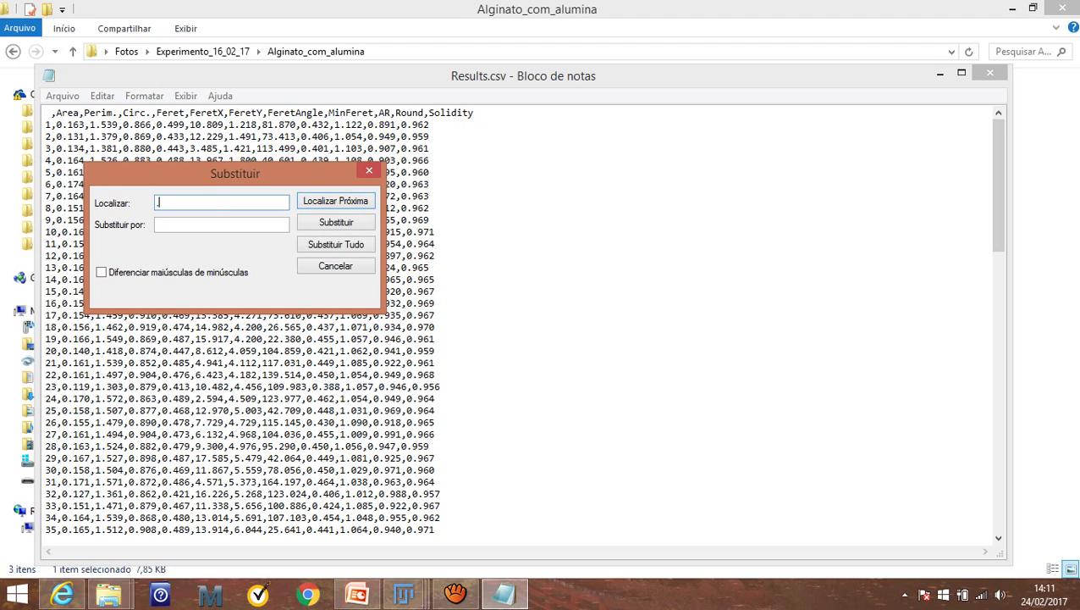
pyautogui.click(207, 224)
pyautogui.click(306, 244)
# Step: Replace all periods with commas as the decimal separator throughout Results.csv, and close the replace dialog
pyautogui.click(167, 209)
pyautogui.press('BackSpace')
pyautogui.write('.')
pyautogui.click(166, 224)
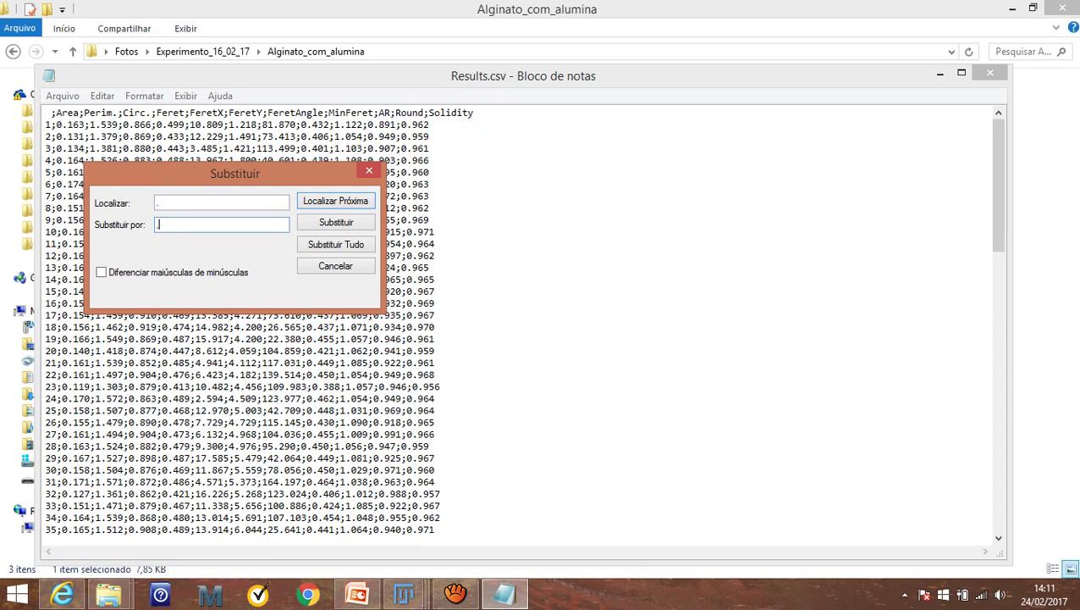
pyautogui.write(',')
pyautogui.click(309, 244)
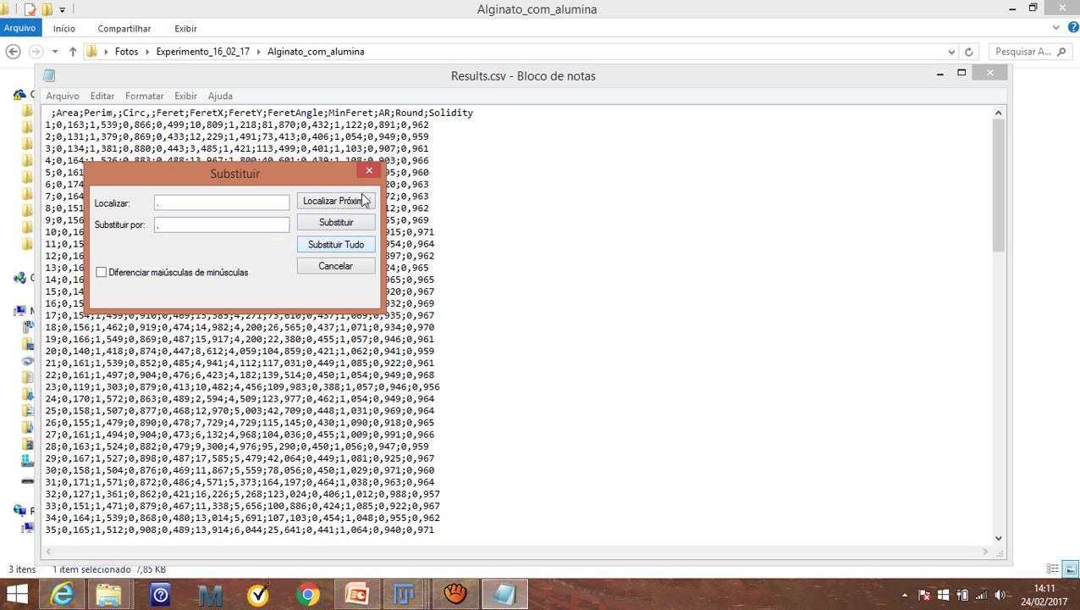
pyautogui.click(369, 174)
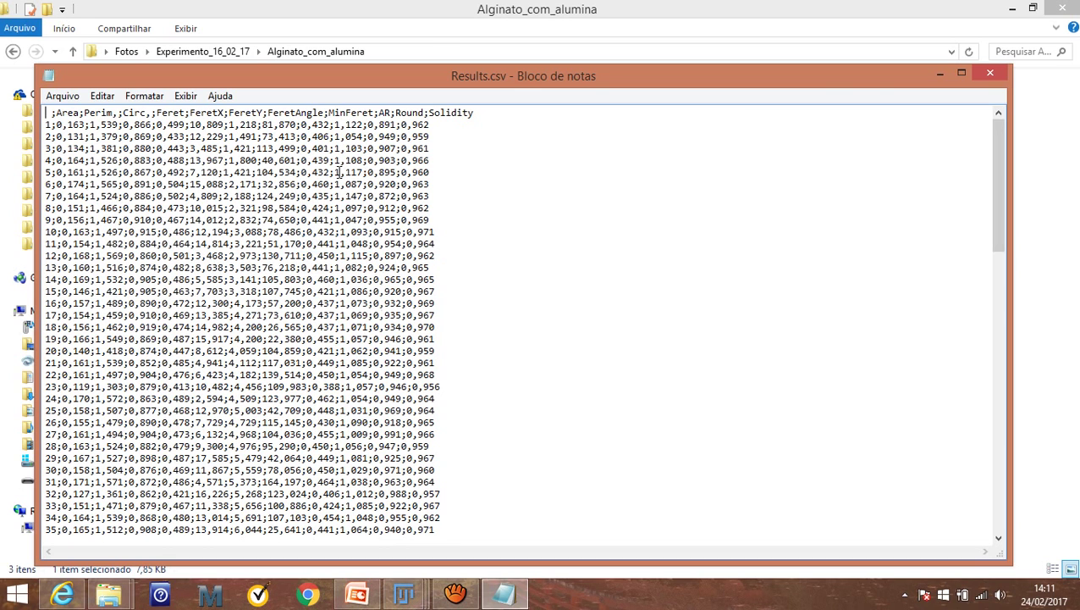
# Step: Close Notepad, saving the changes to Results.csv, and open the file with Microsoft Office Excel
pyautogui.click(992, 74)
pyautogui.click(487, 306)
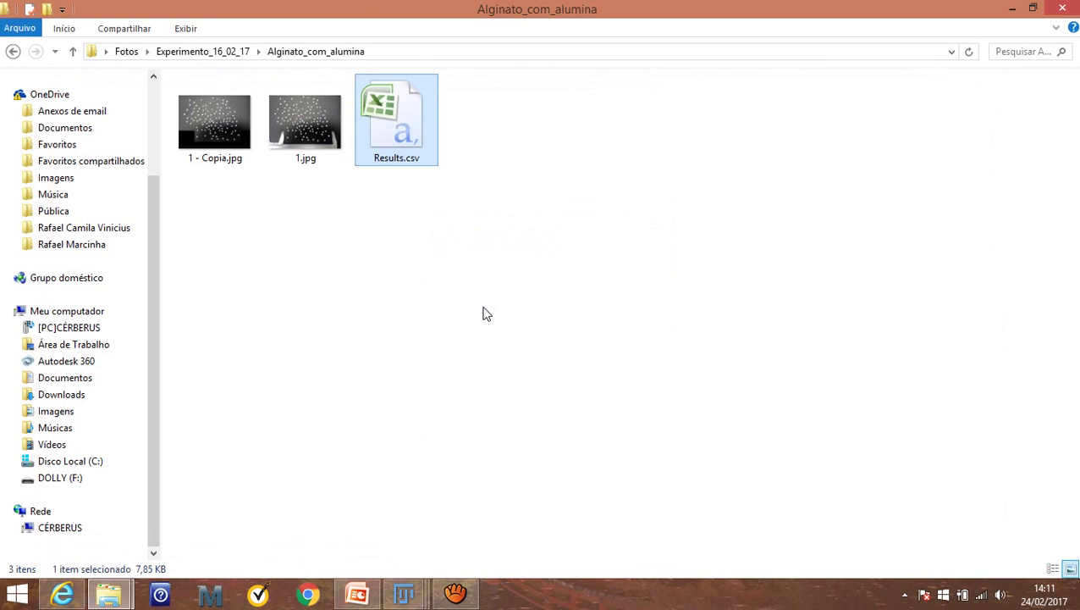
pyautogui.rightClick(411, 120)
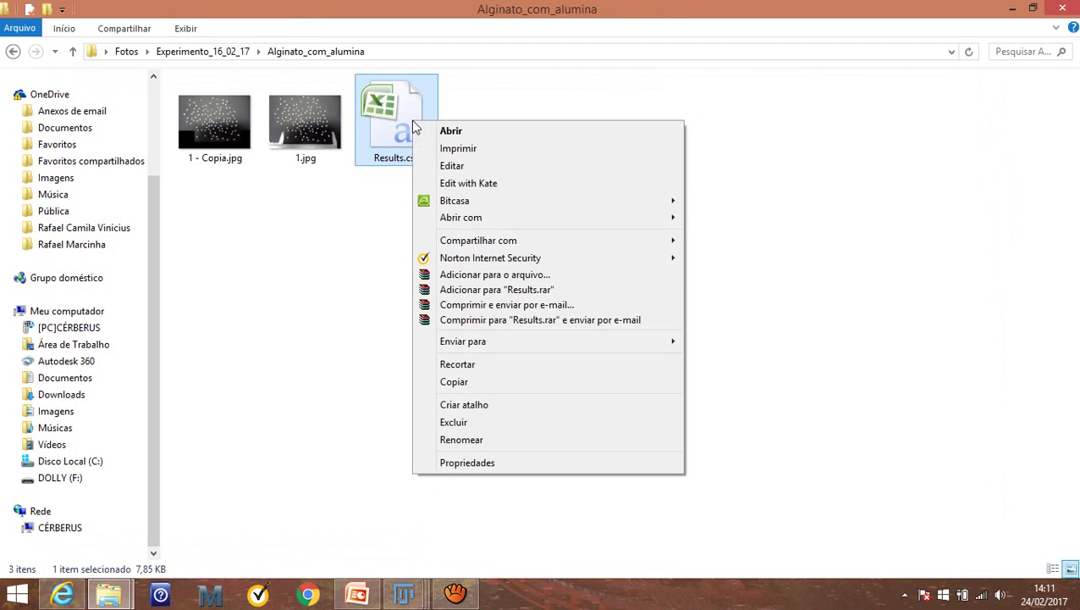
pyautogui.moveTo(569, 217)
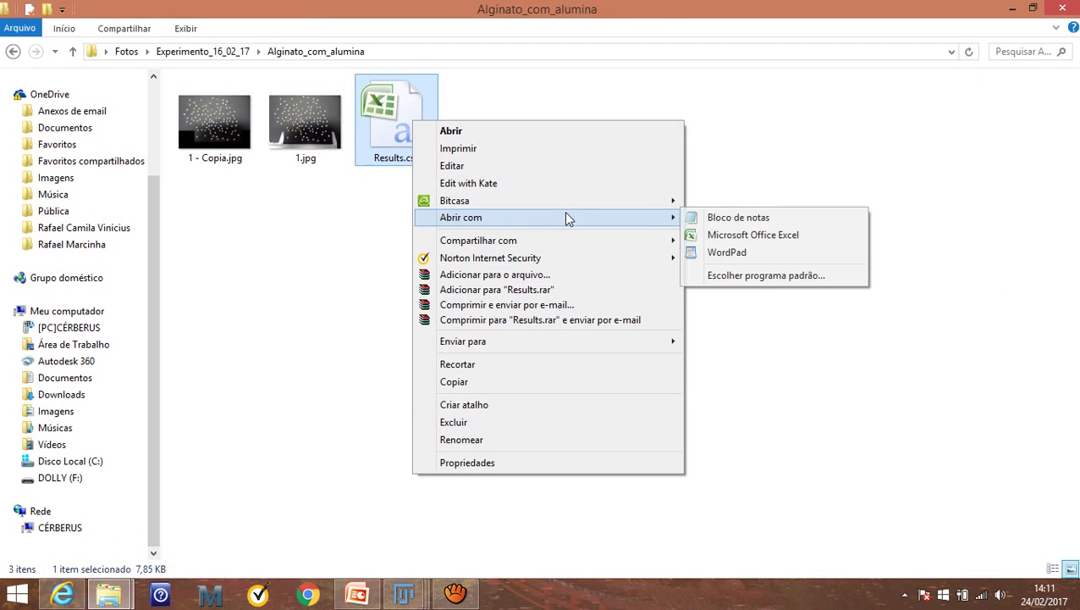
pyautogui.click(734, 237)
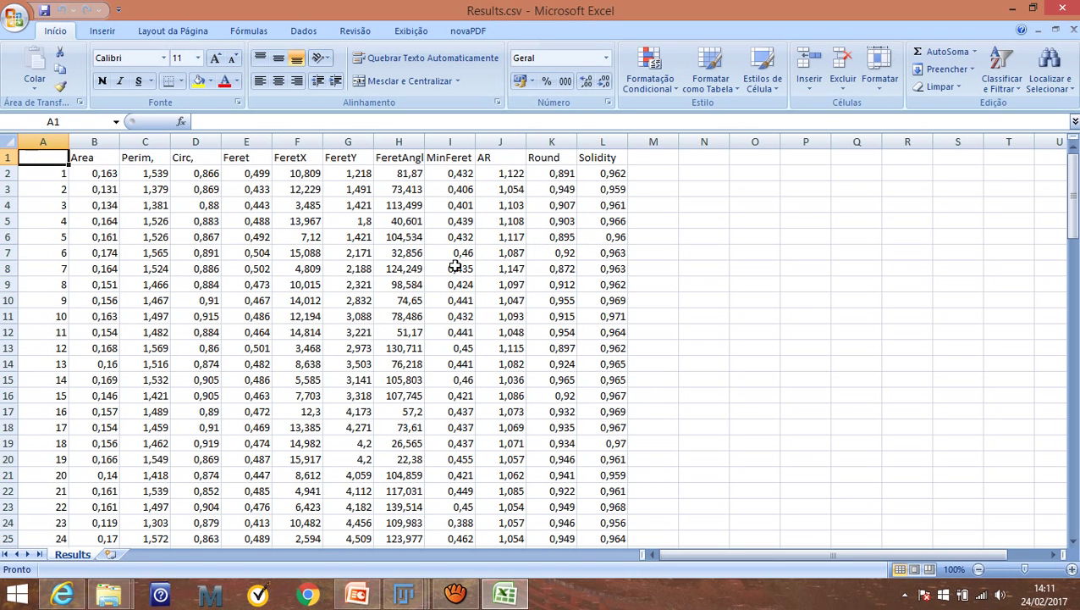
# Step: Look through the imported bead results and insert an empty column between the Area and Perim, columns
pyautogui.scroll(-5, 356, 363)
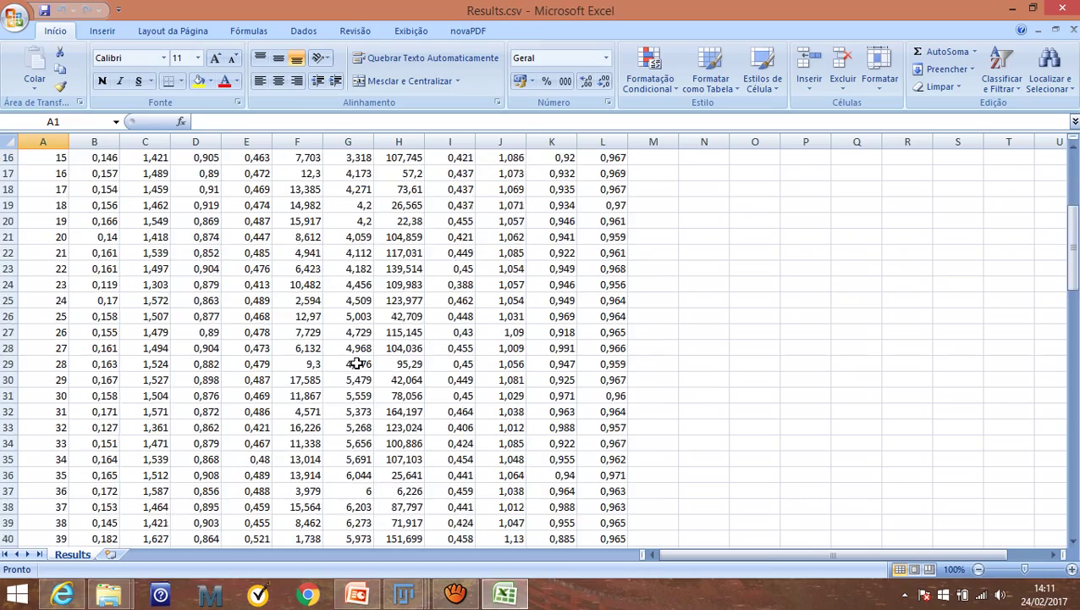
pyautogui.scroll(-20, 357, 363)
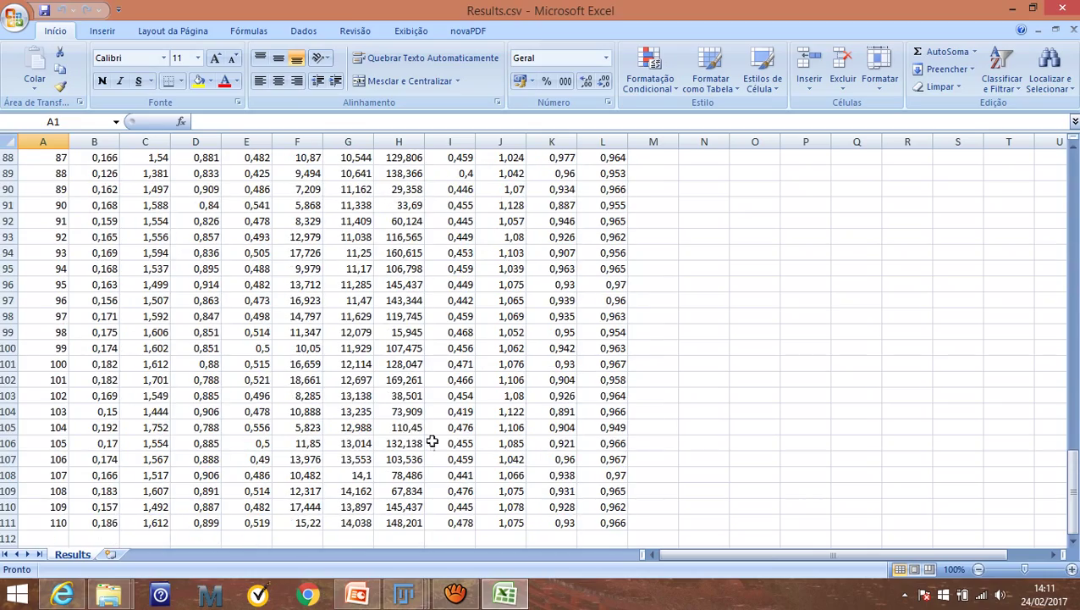
pyautogui.scroll(-3, 364, 385)
pyautogui.scroll(15, 290, 264)
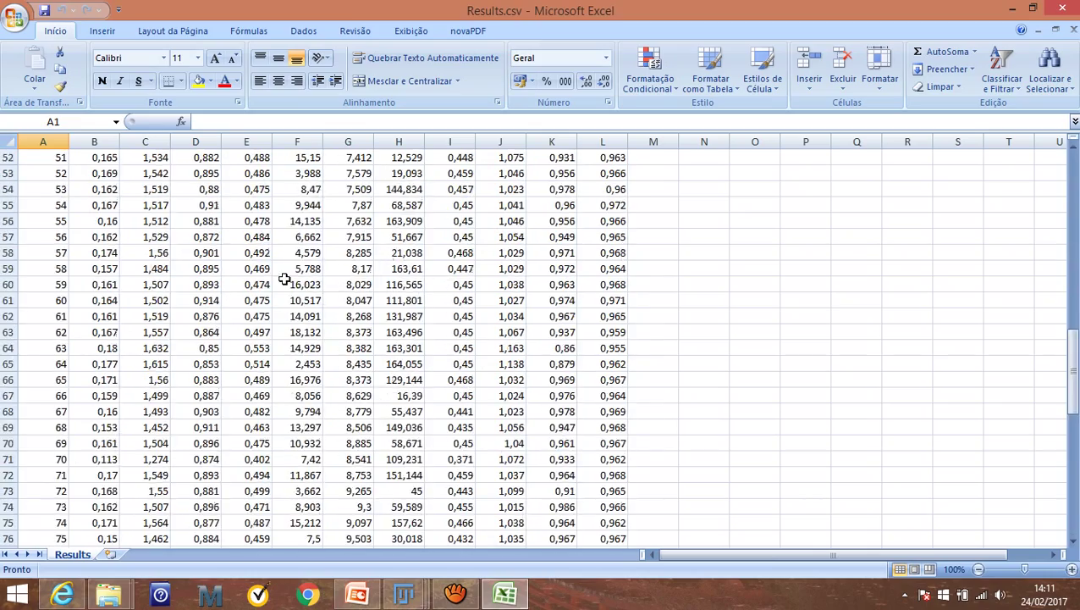
pyautogui.scroll(17, 285, 279)
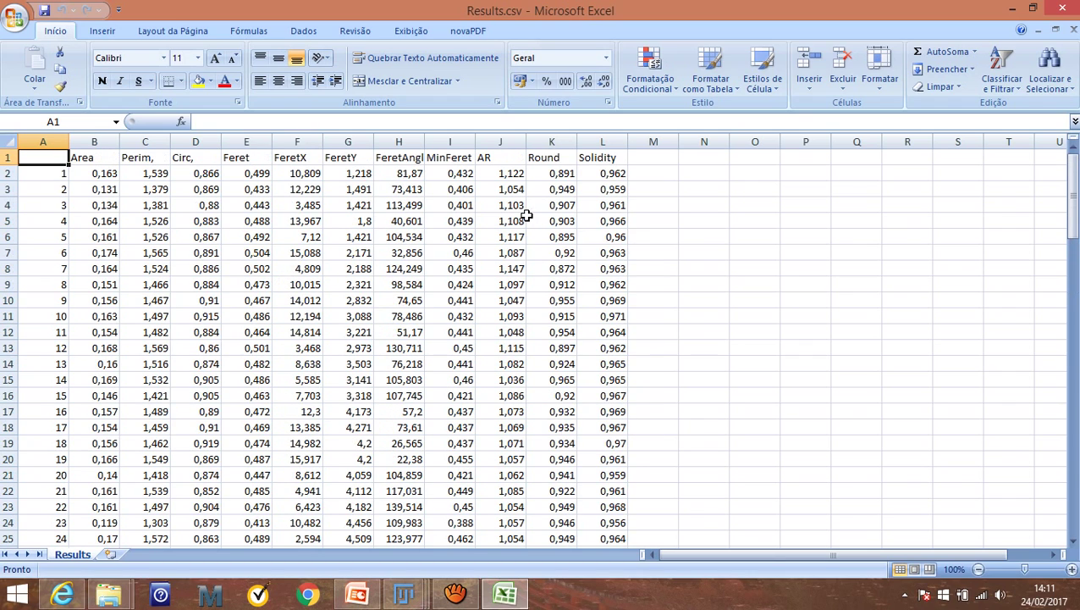
pyautogui.click(155, 140)
pyautogui.rightClick(155, 138)
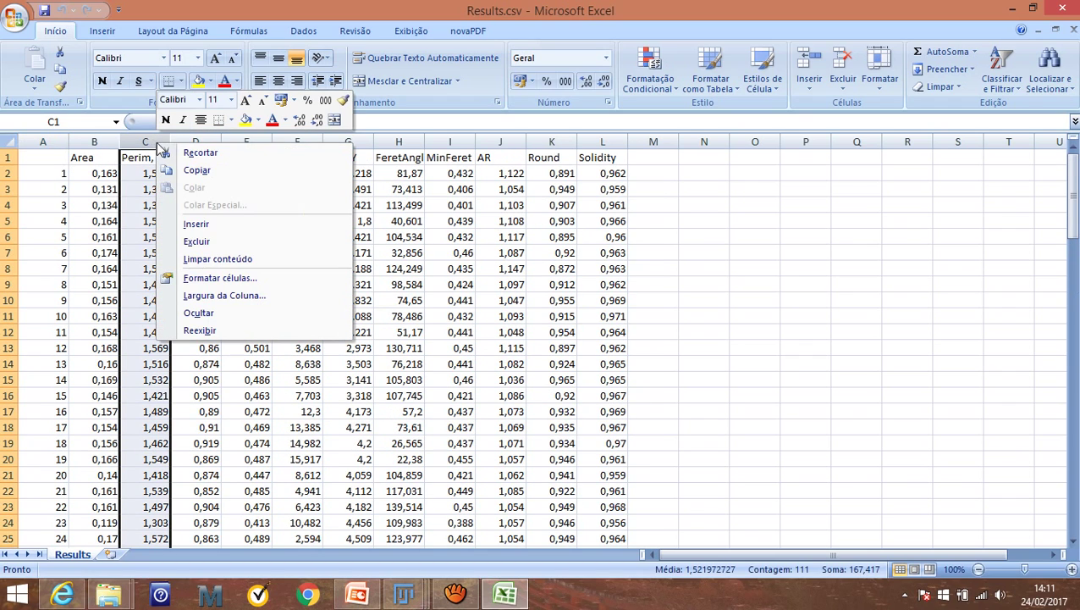
pyautogui.click(216, 223)
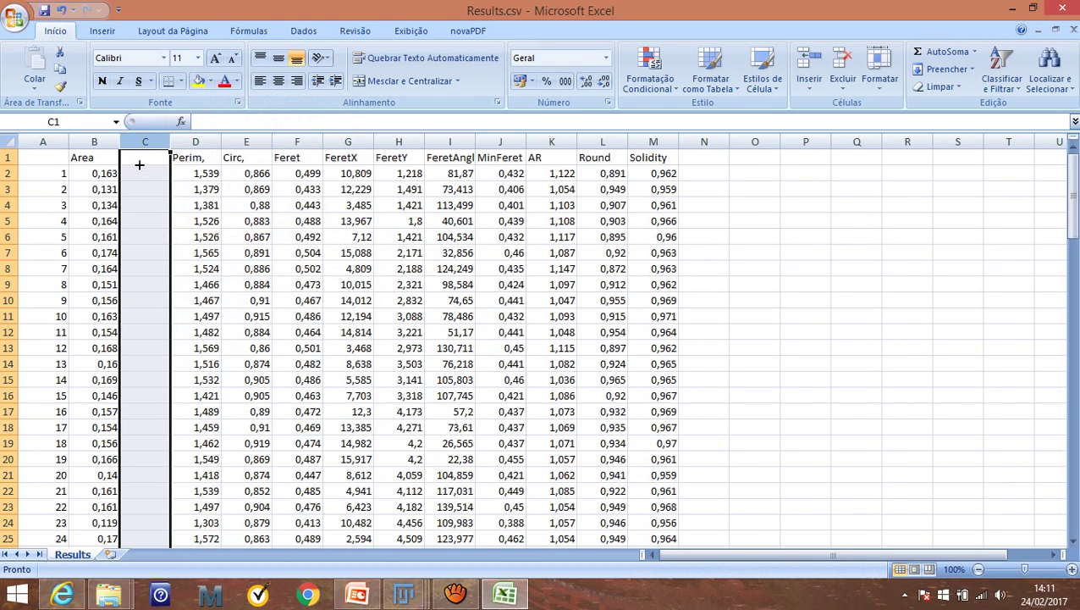
# Step: Enter the heading Diameter(cm) in C1 and widen column C so the heading fits
pyautogui.click(139, 162)
pyautogui.write('D')
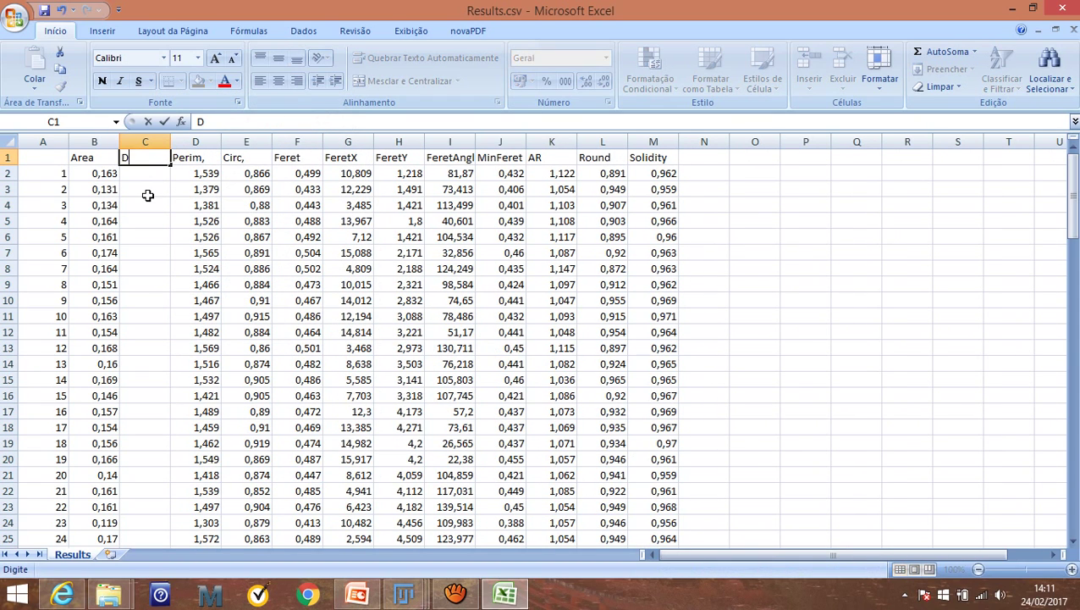
pyautogui.write('iameter(cm')
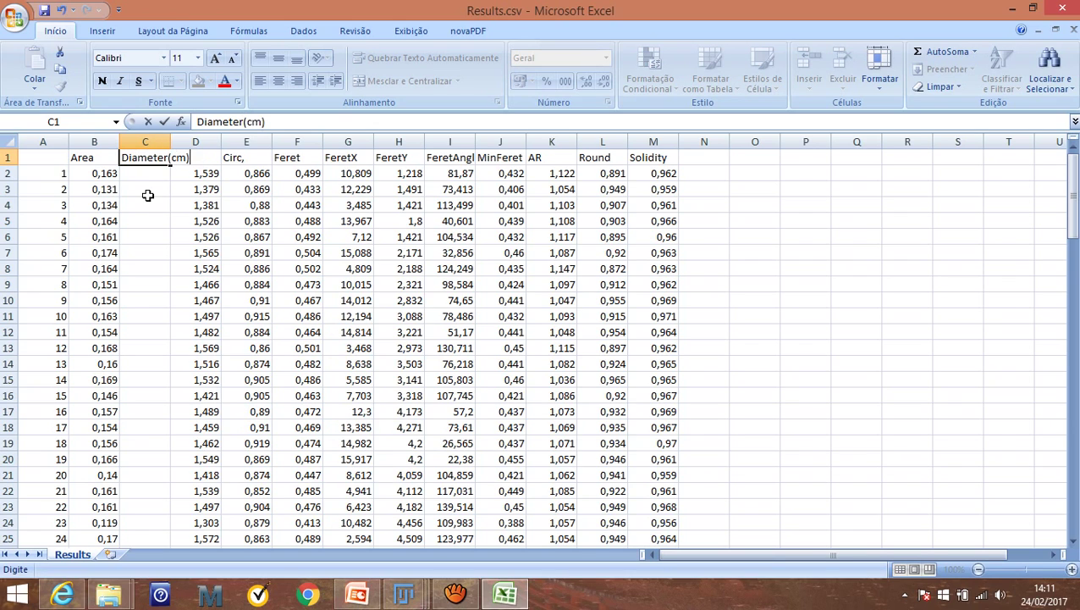
pyautogui.press('Return')
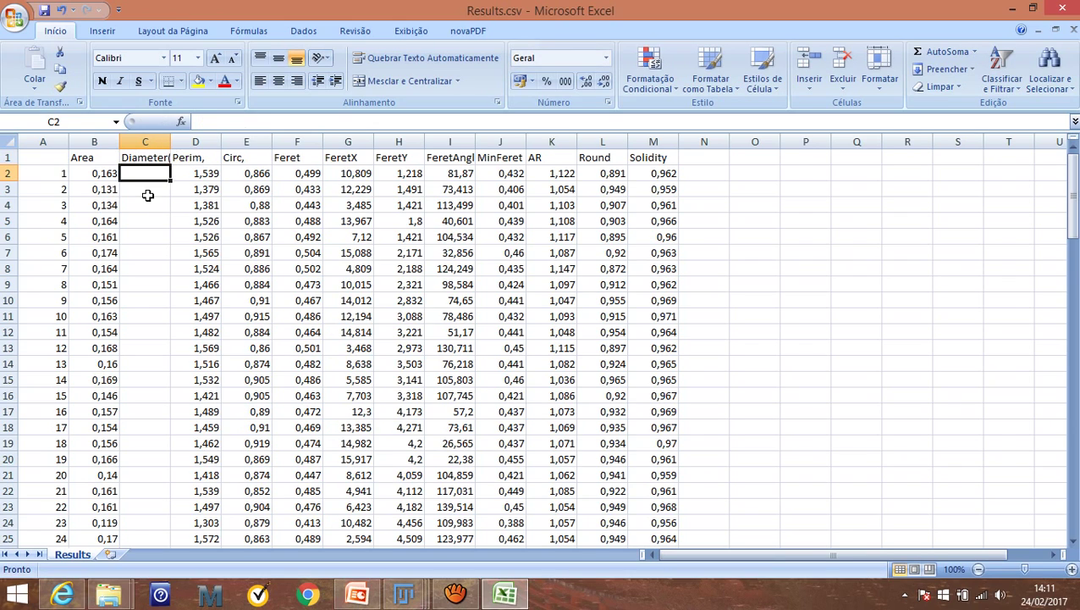
pyautogui.press('Left')
pyautogui.press('Up')
pyautogui.press('Down')
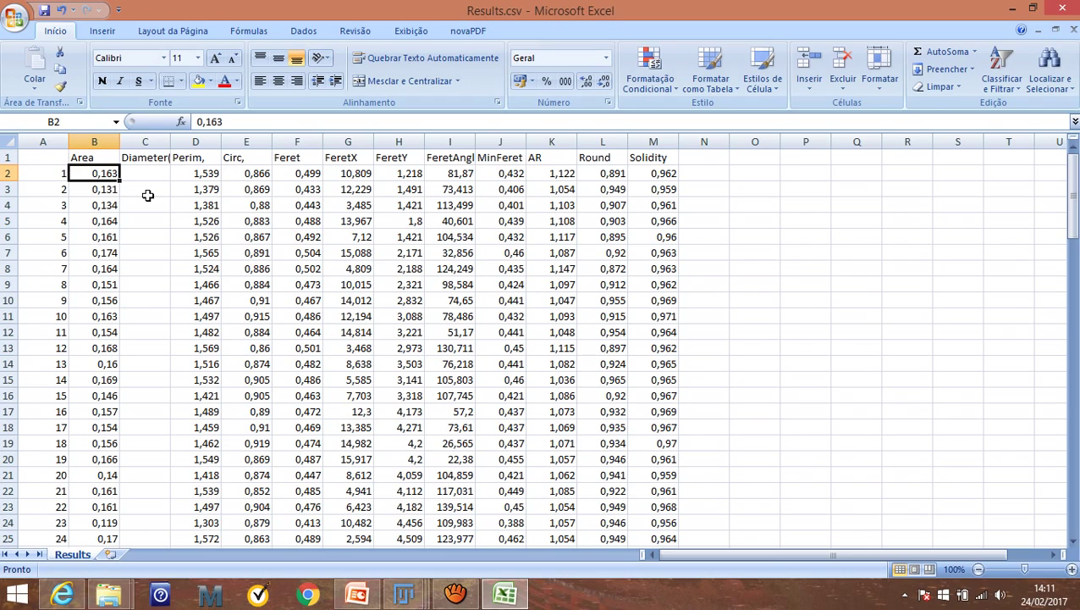
pyautogui.press('Right')
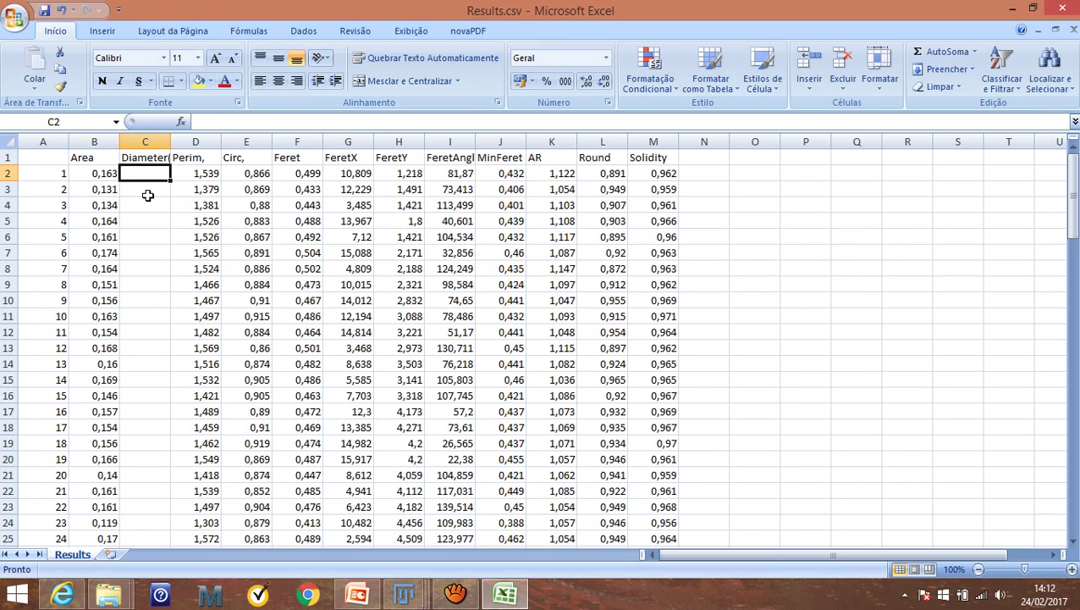
pyautogui.moveTo(171, 141); pyautogui.dragTo(206, 144)
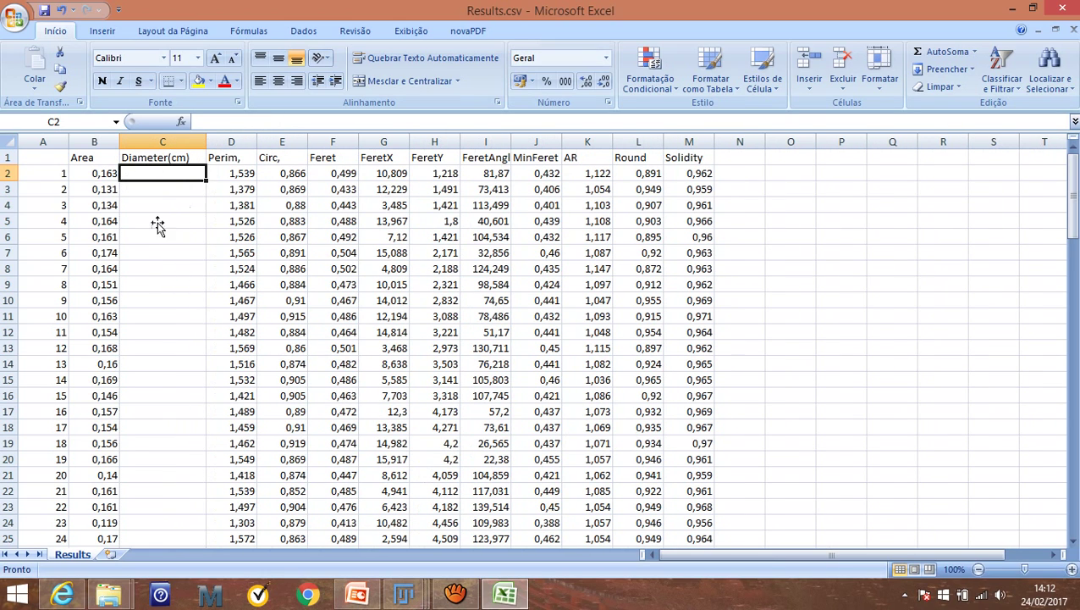
# Step: Calculate the first bead's diameter from its area in C2 with the formula =(B2*4/PI())^(1/2)
pyautogui.click(171, 191)
pyautogui.click(168, 171)
pyautogui.write('=')
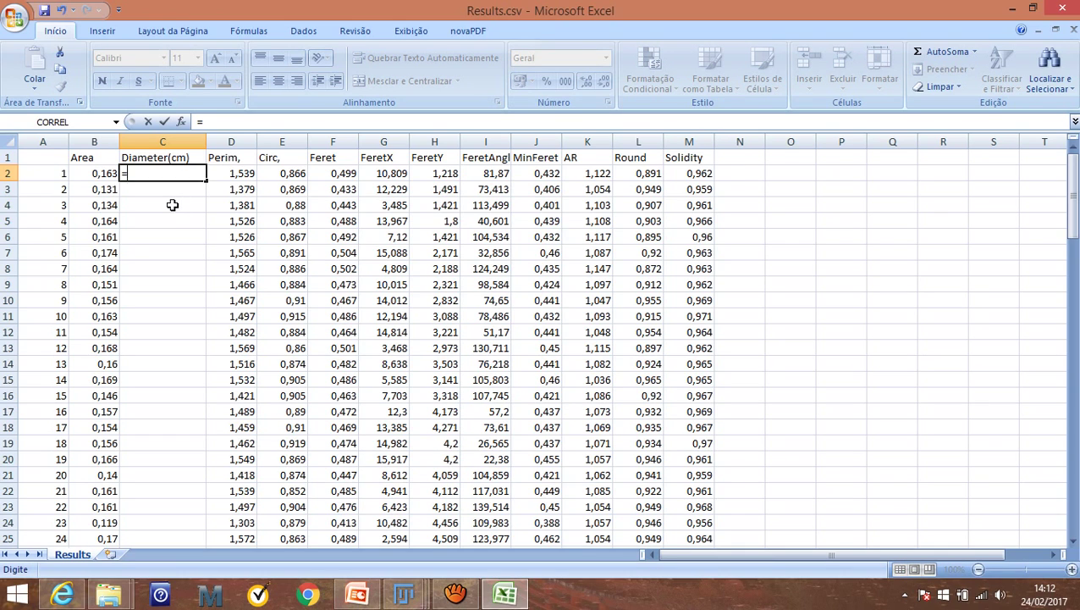
pyautogui.write('()^()')
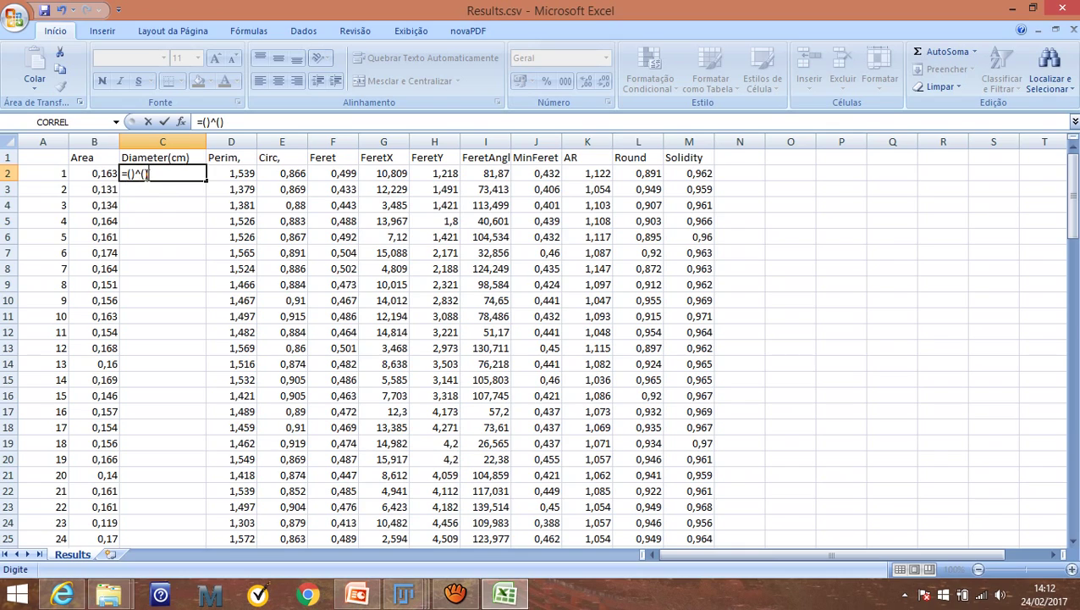
pyautogui.press('F2')
pyautogui.press('Left')
pyautogui.write('1/2')
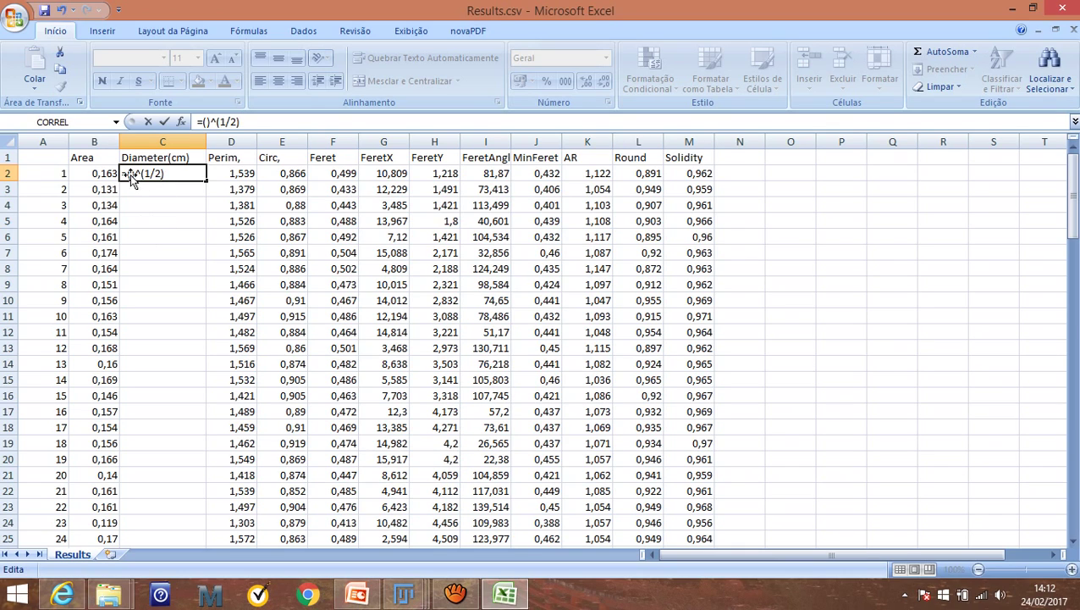
pyautogui.click(100, 174)
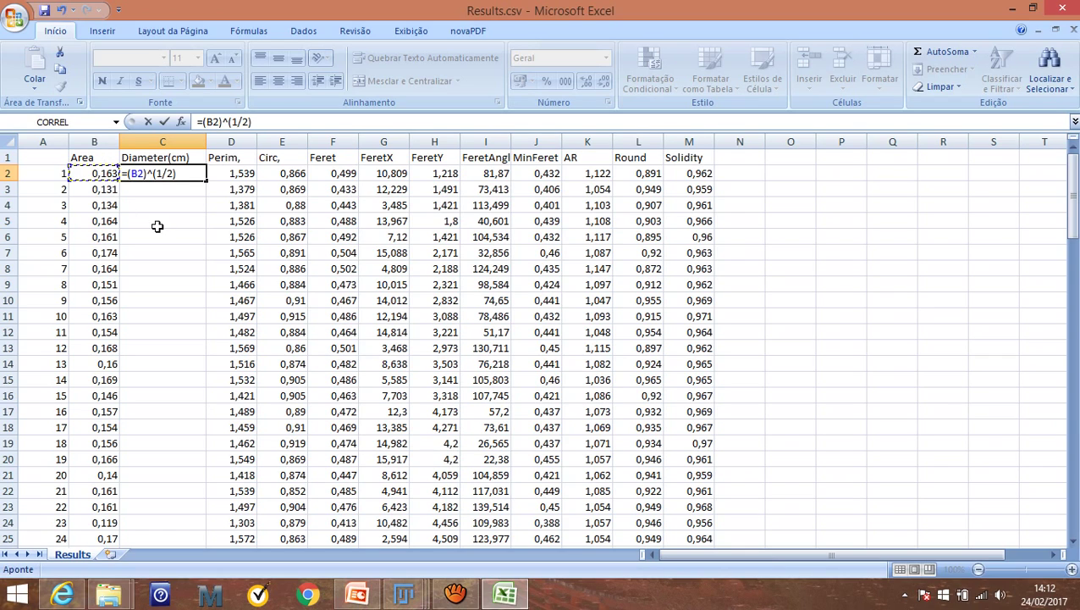
pyautogui.write('*')
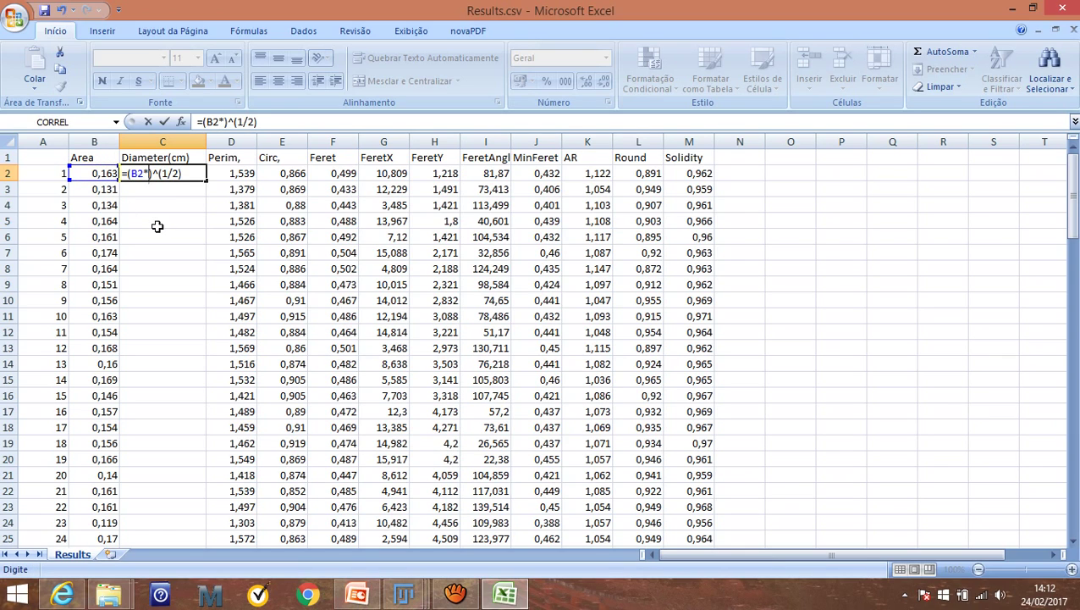
pyautogui.write('4/')
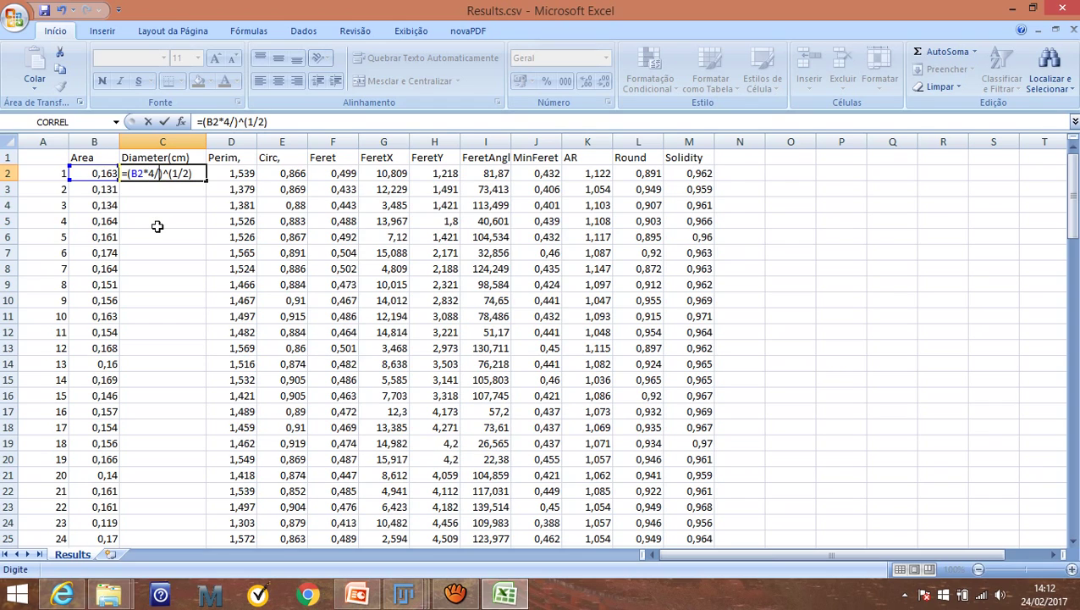
pyautogui.write('PI()')
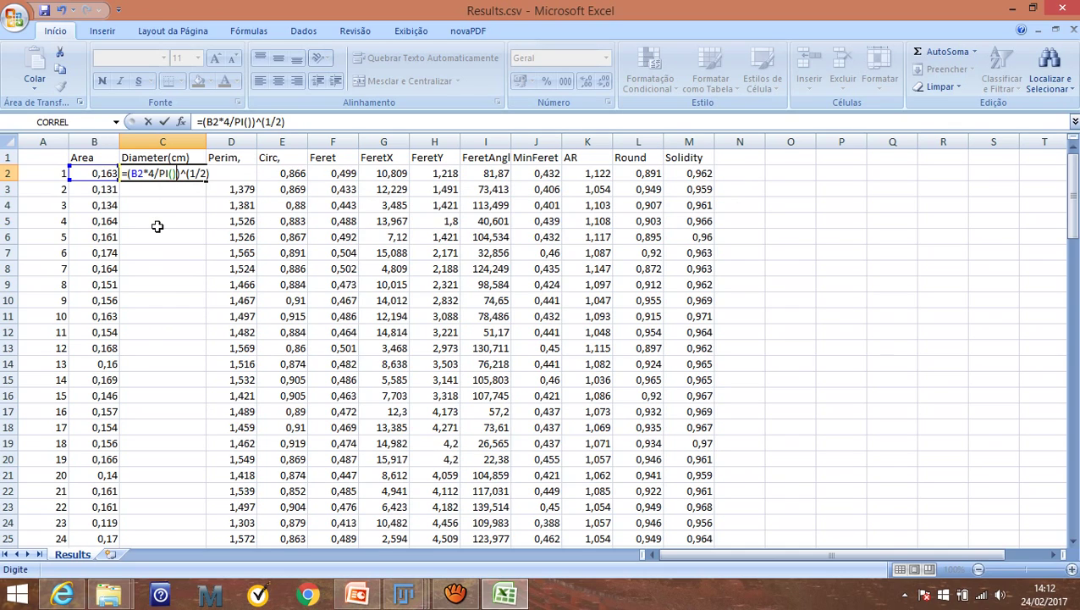
pyautogui.press('Return')
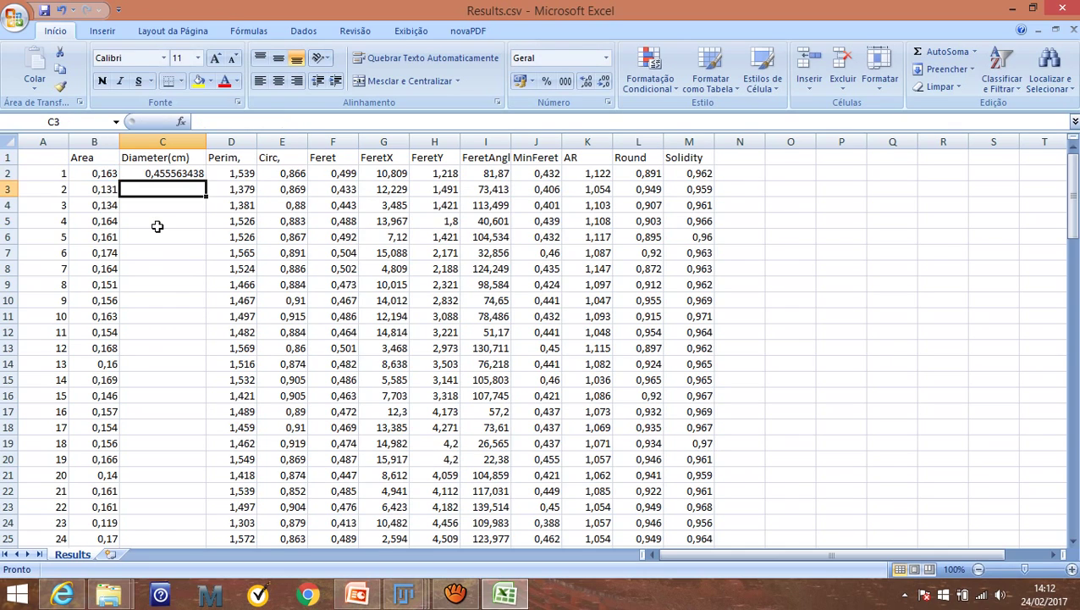
# Step: Fill the diameter formula from C2 down to the last bead row and check the filled column
pyautogui.click(183, 172)
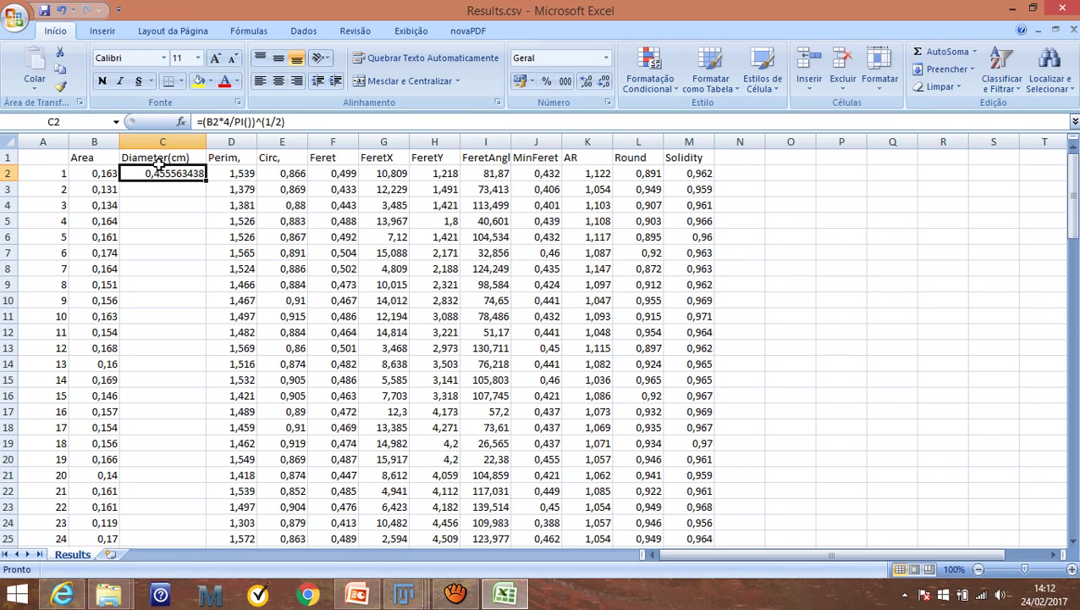
pyautogui.doubleClick(204, 181)
pyautogui.scroll(-5, 190, 252)
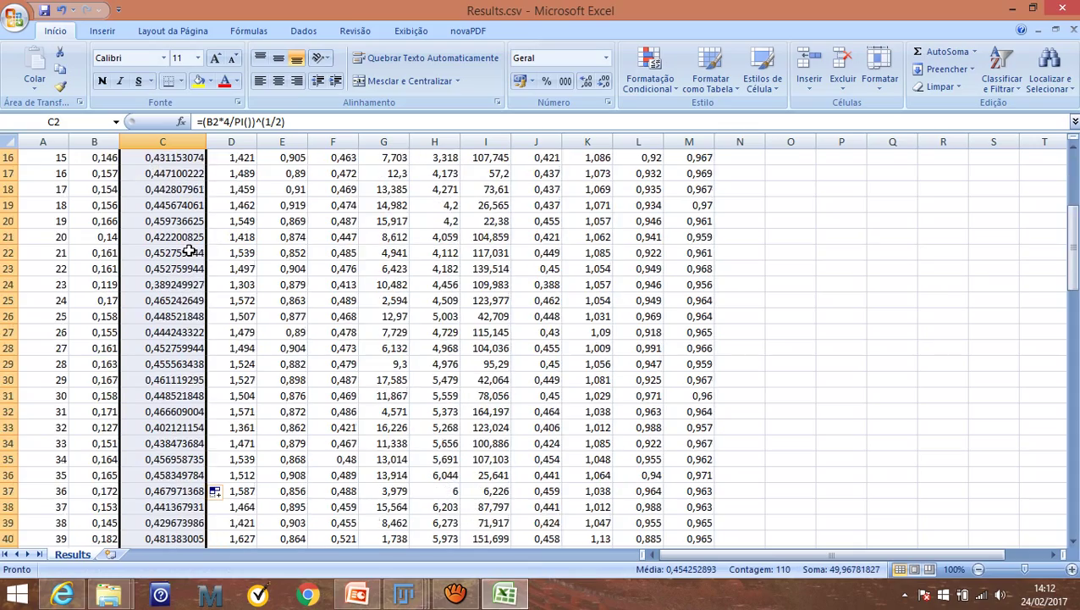
pyautogui.scroll(-20, 174, 316)
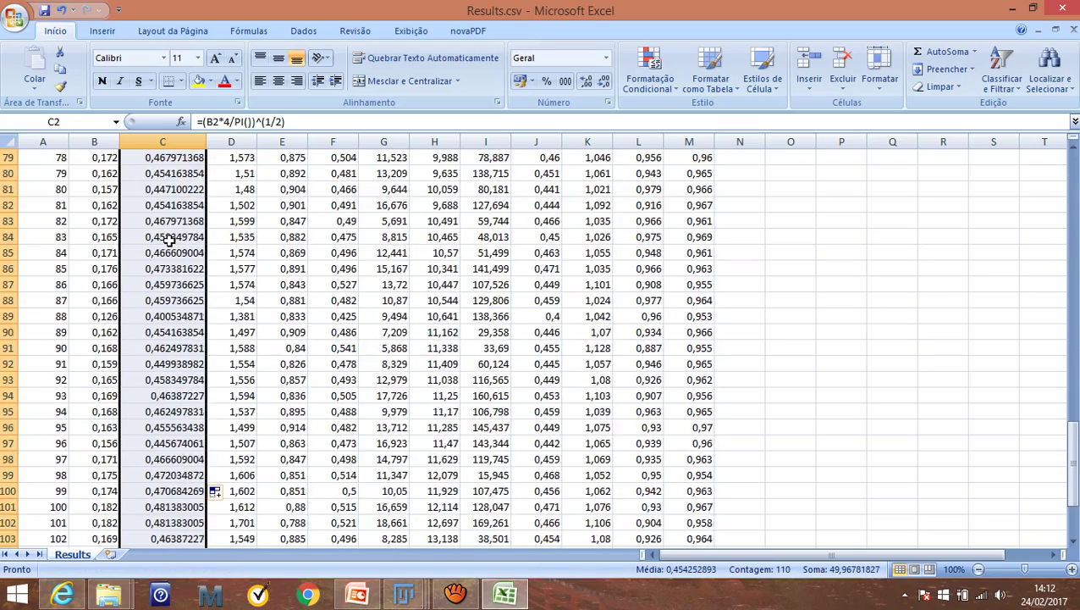
pyautogui.scroll(20, 161, 321)
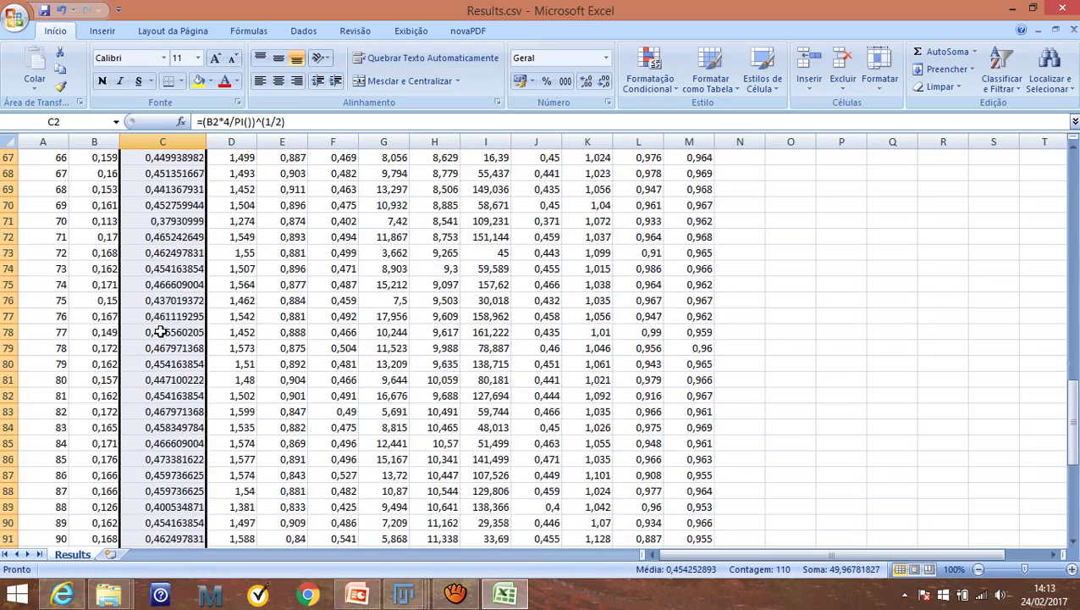
pyautogui.scroll(12, 161, 332)
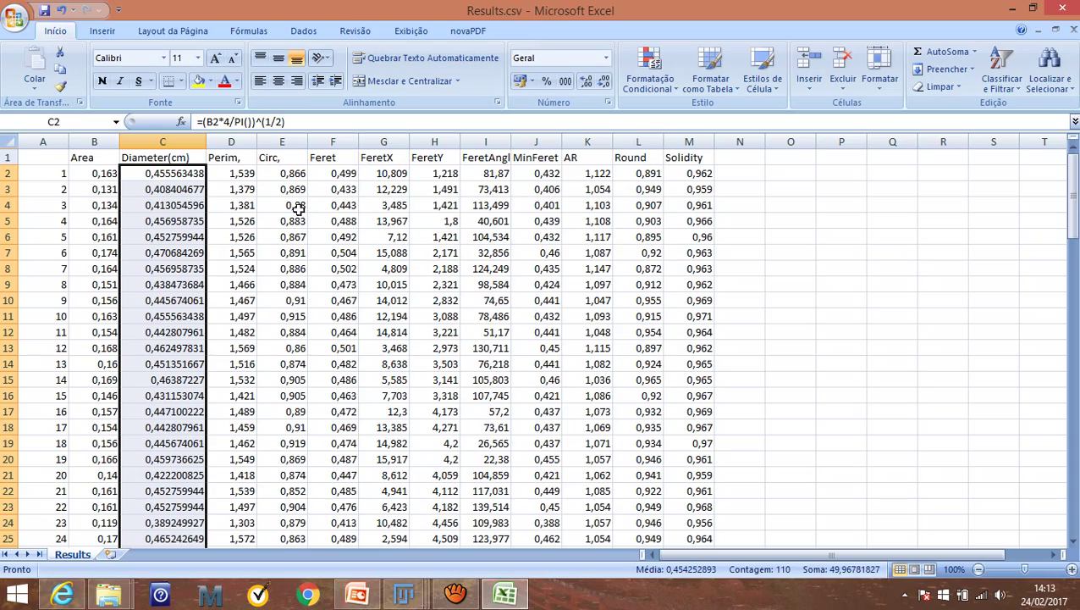
# Step: Calculate the average bead diameter in C112, below the diameters, with =MÉDIA(C2:C111)
pyautogui.scroll(-20, 218, 242)
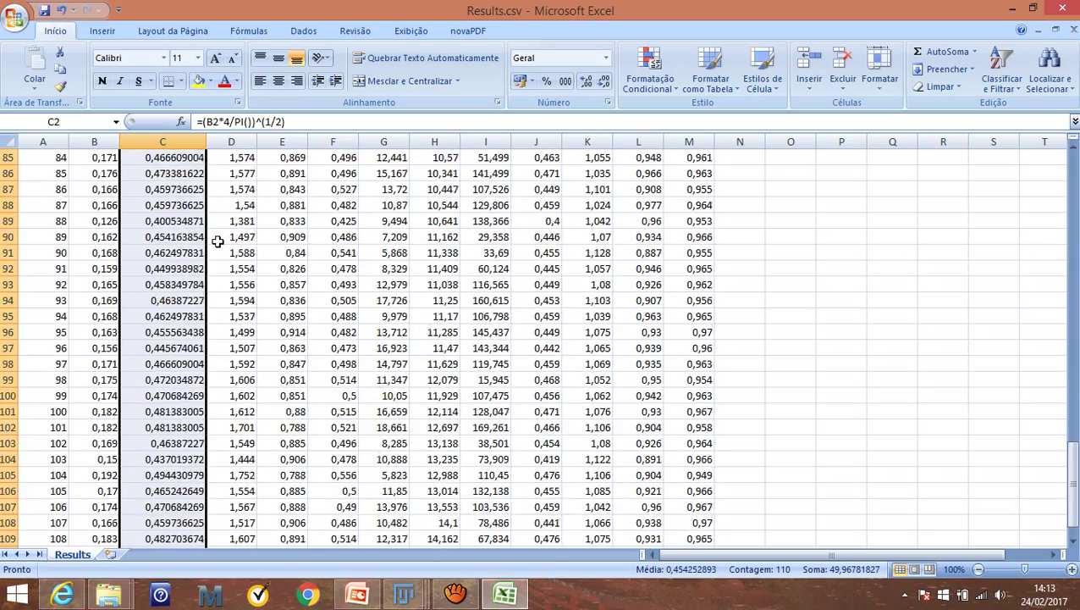
pyautogui.scroll(-8, 218, 242)
pyautogui.scroll(18, 160, 224)
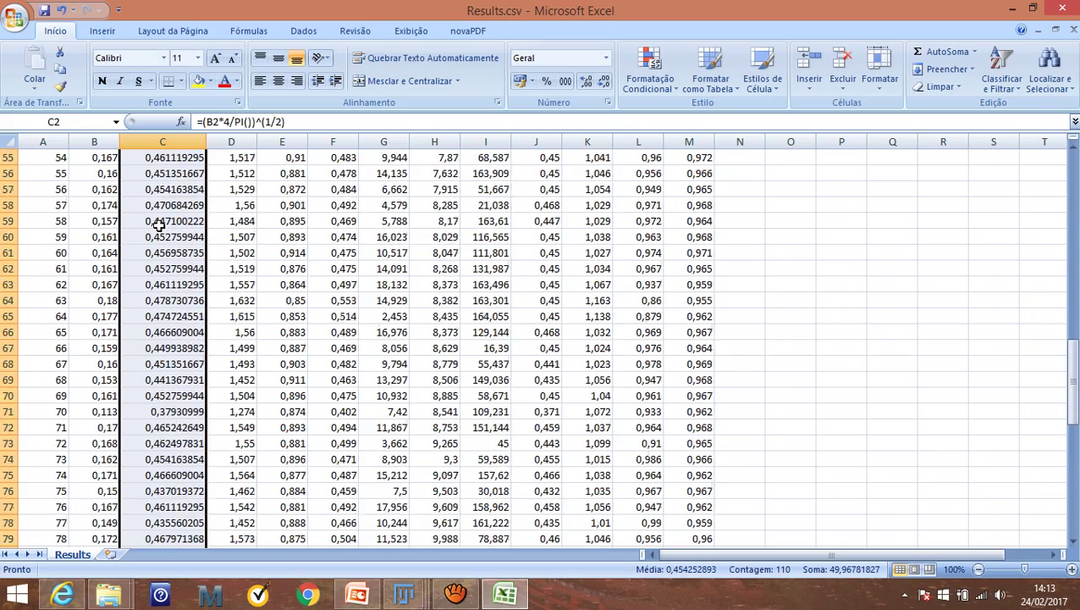
pyautogui.scroll(18, 159, 224)
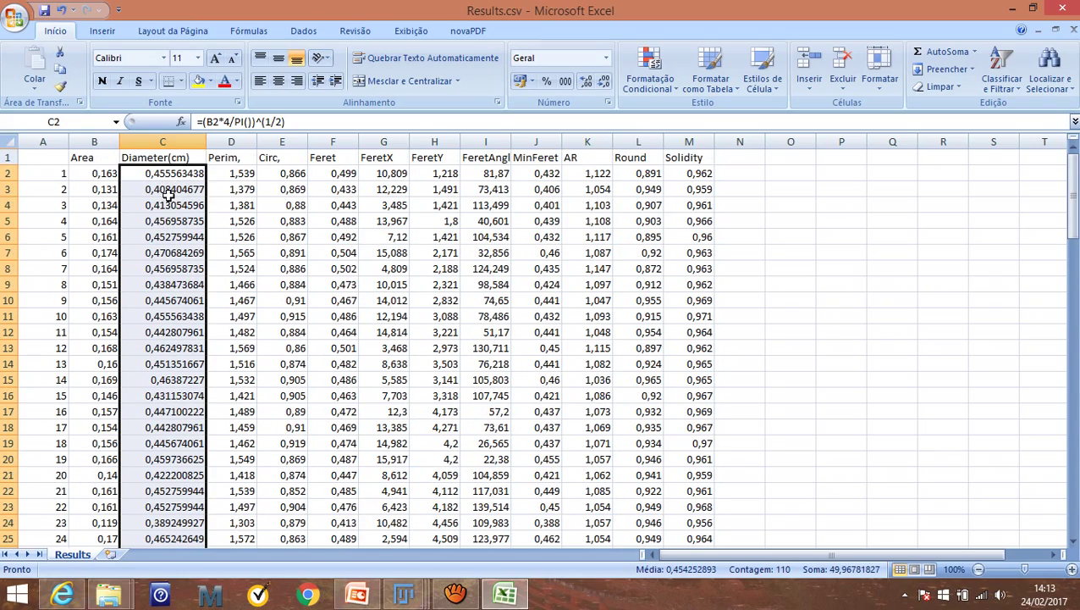
pyautogui.scroll(-20, 181, 255)
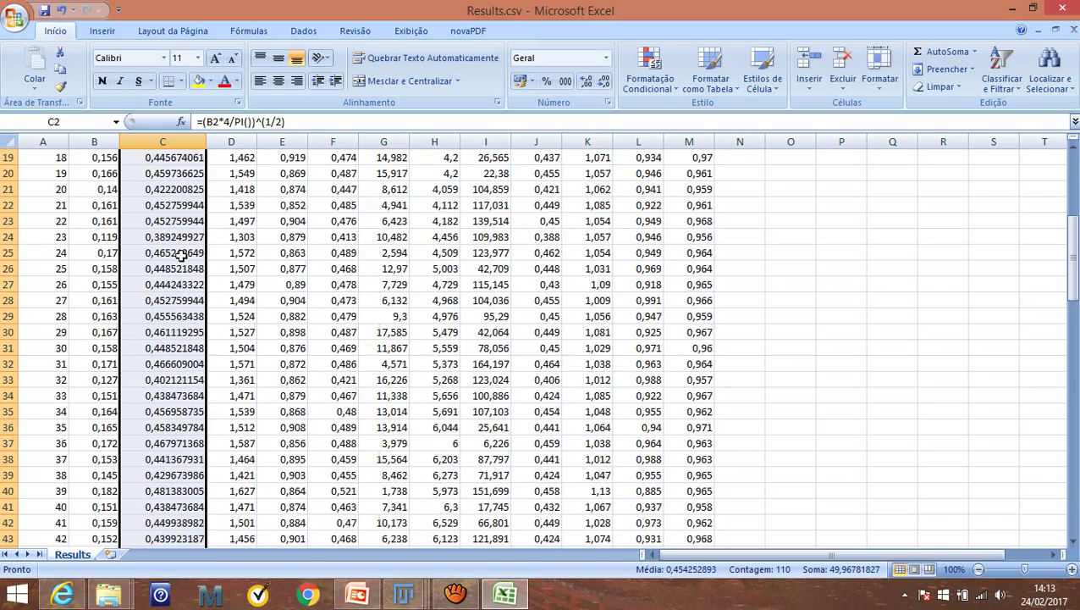
pyautogui.click(159, 253)
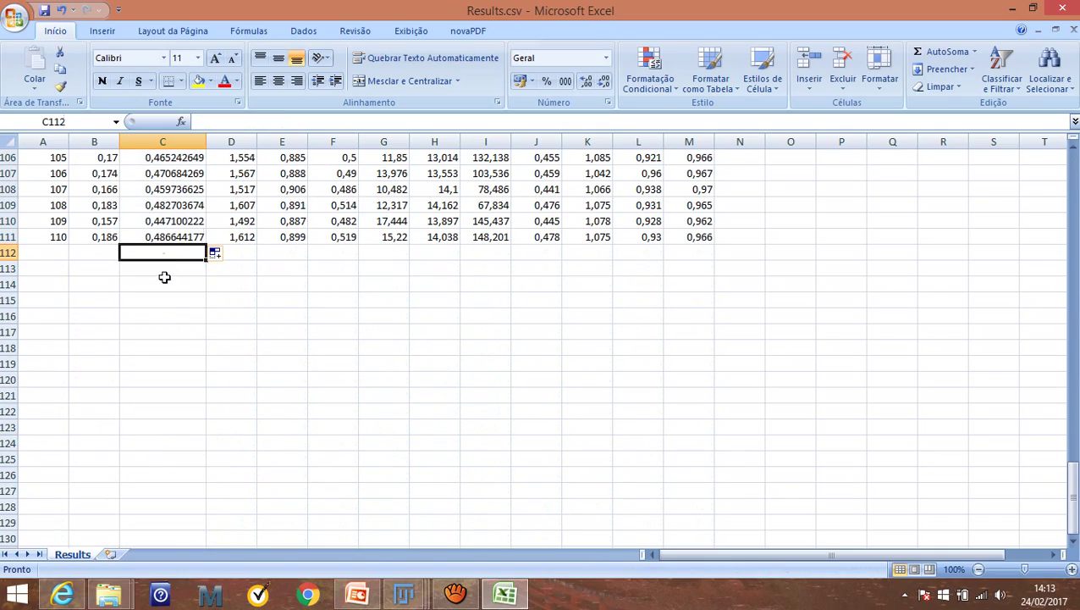
pyautogui.write('=média')
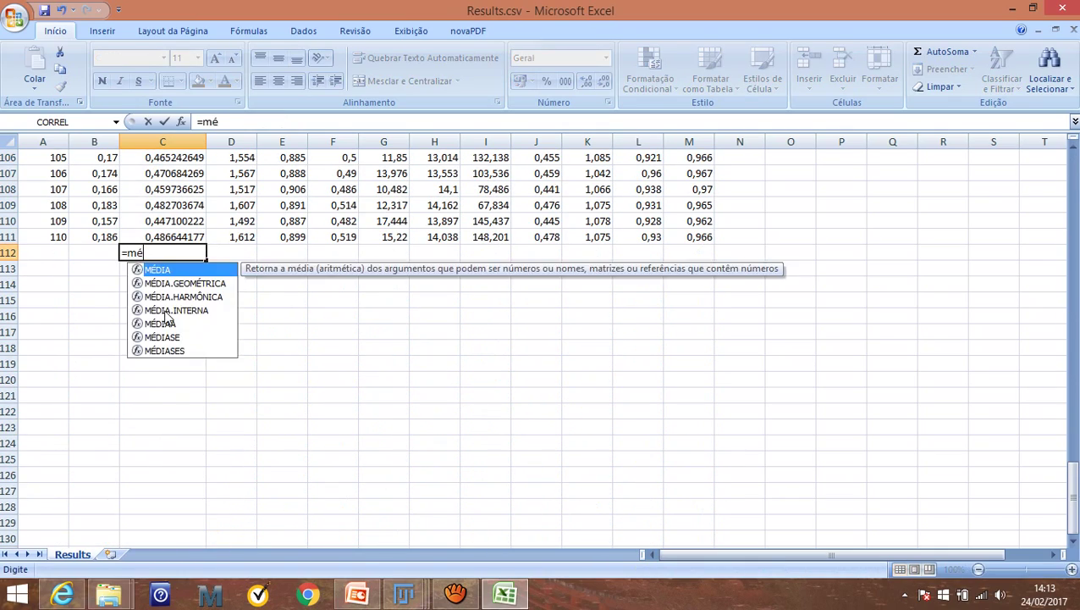
pyautogui.doubleClick(159, 270)
pyautogui.moveTo(166, 237); pyautogui.dragTo(167, 176)
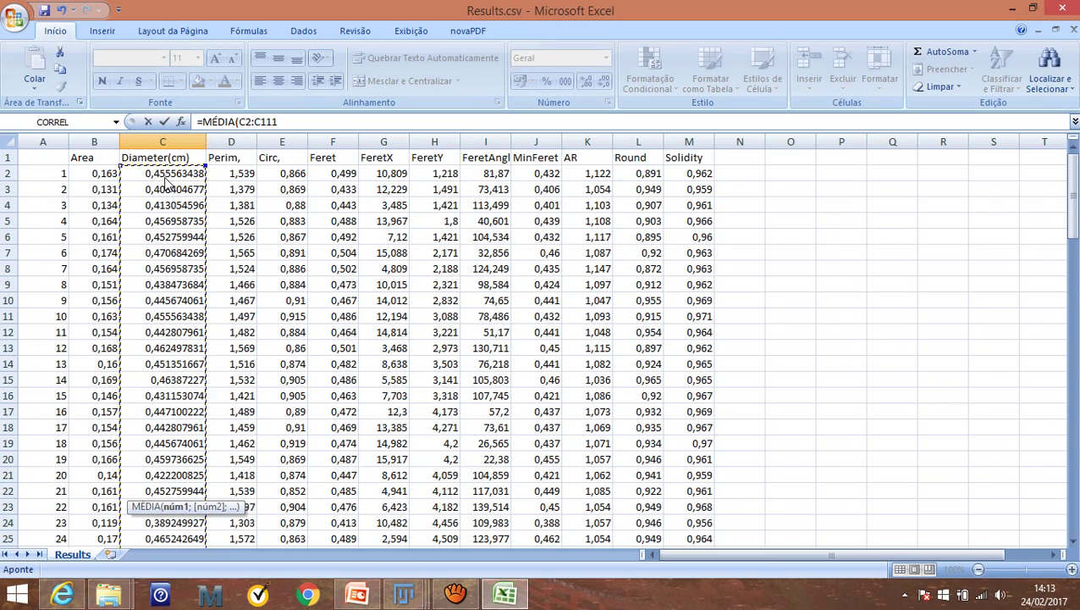
pyautogui.press('Return')
pyautogui.scroll(-6, 194, 271)
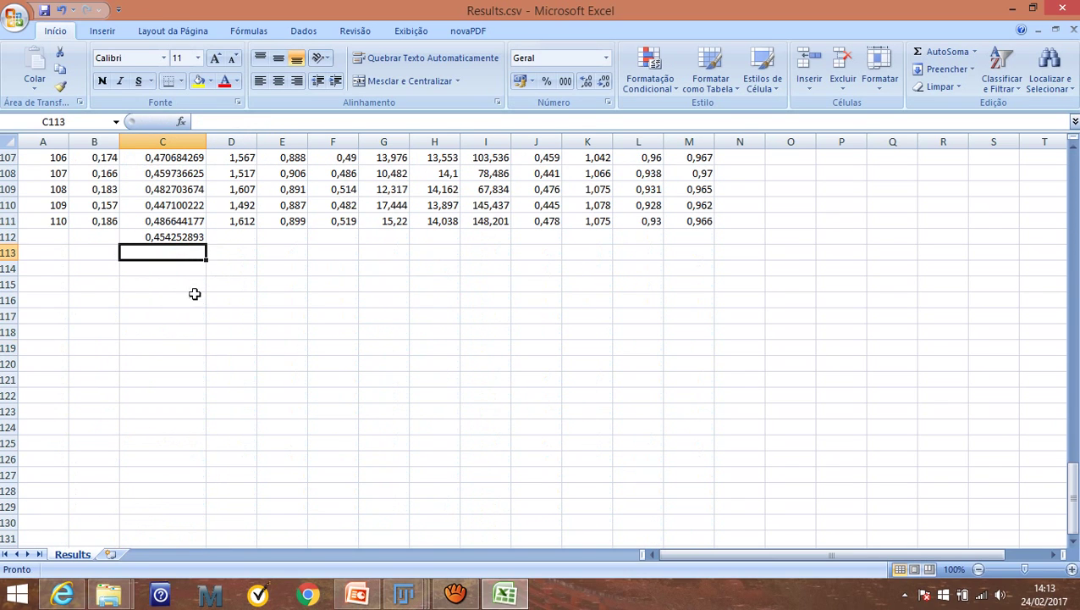
# Step: Label the average diameter's unit by entering cm in D112, beside the average in C112
pyautogui.click(168, 242)
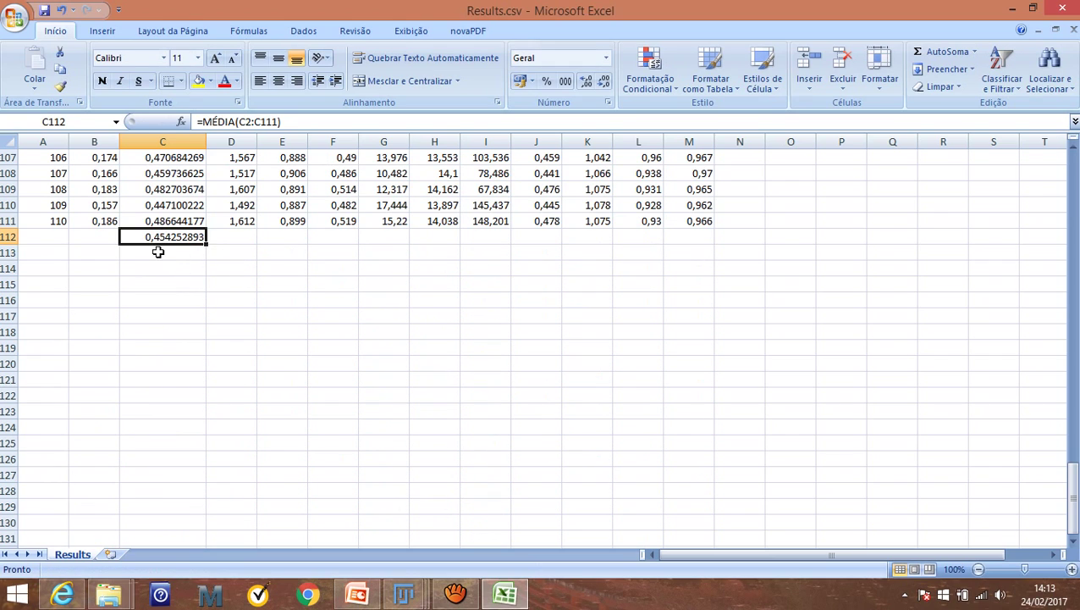
pyautogui.click(224, 237)
pyautogui.write('cm')
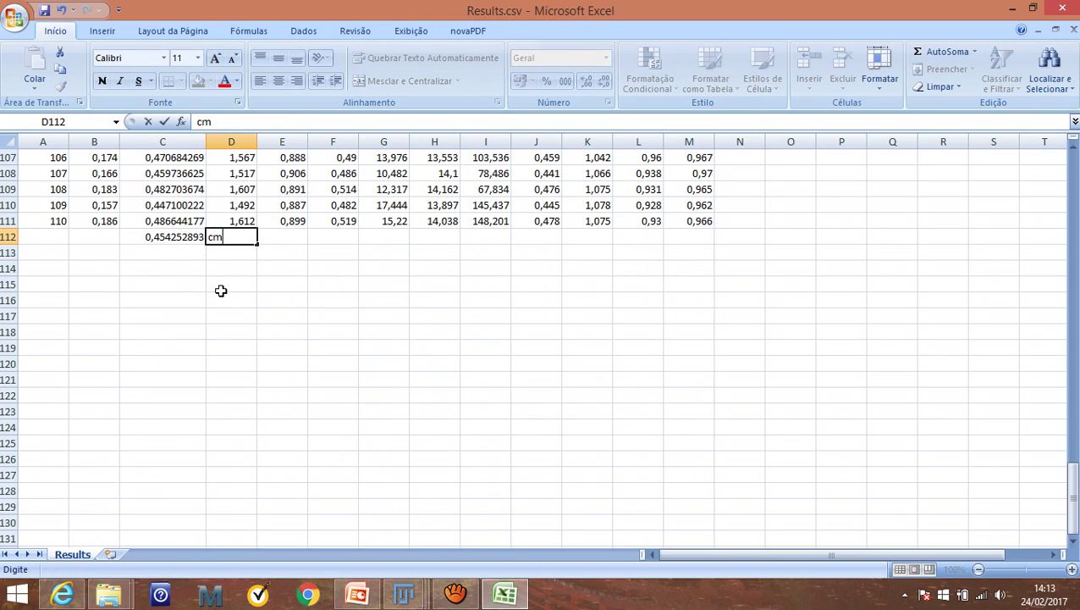
pyautogui.press('Return')
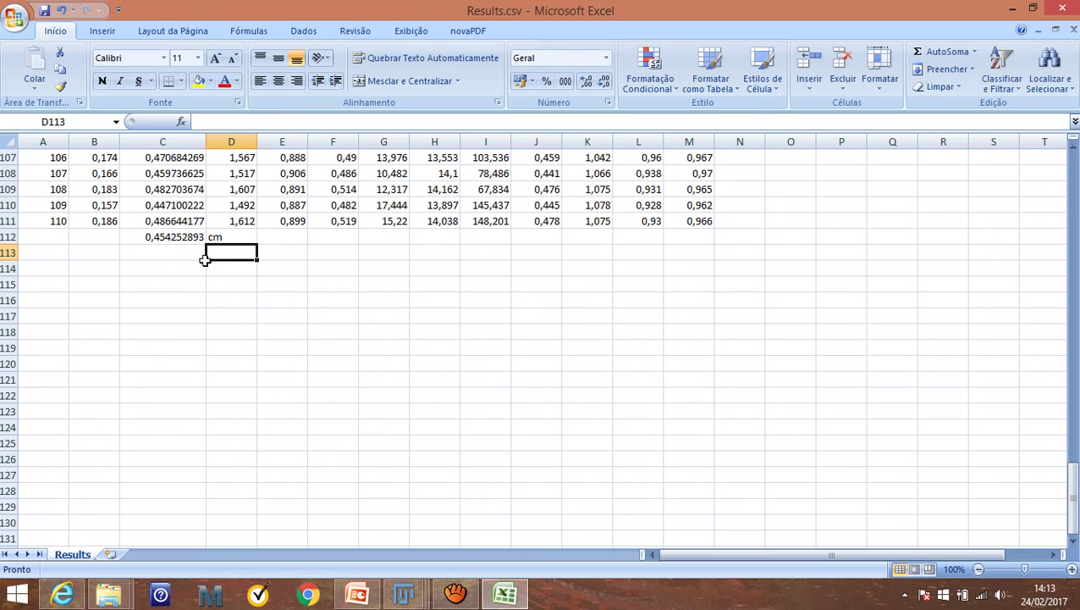
# Step: Save Results.csv with the added diameter column and average
pyautogui.click(44, 10)
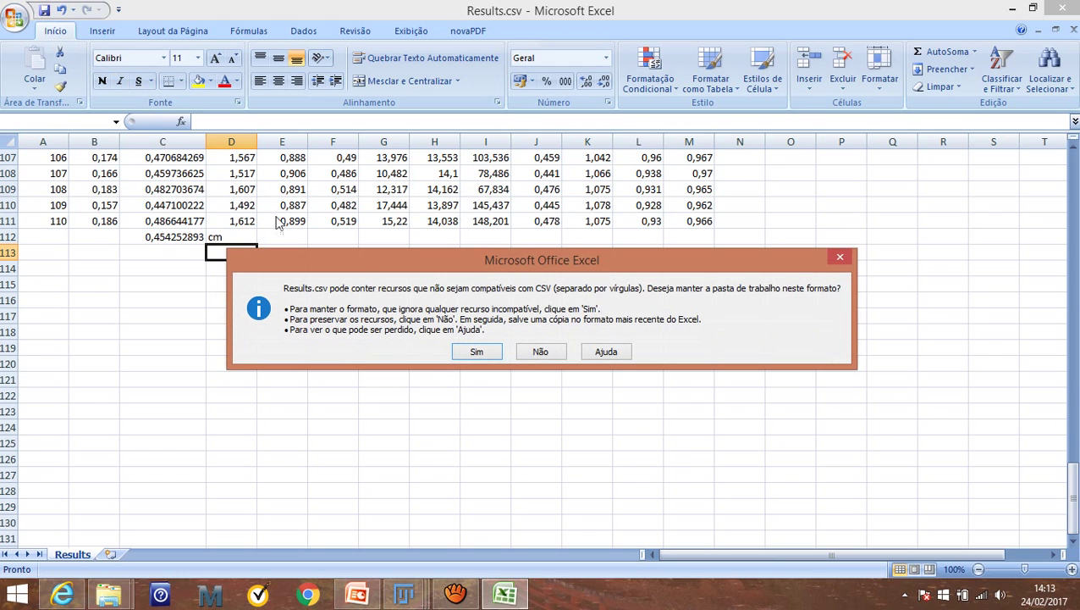
pyautogui.click(540, 352)
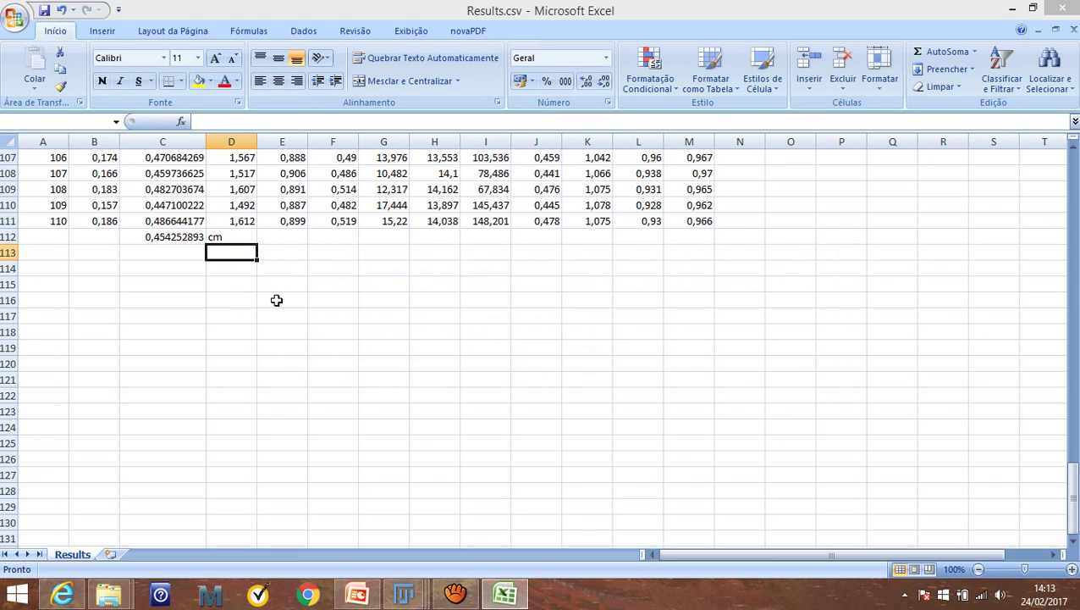
pyautogui.click(472, 378)
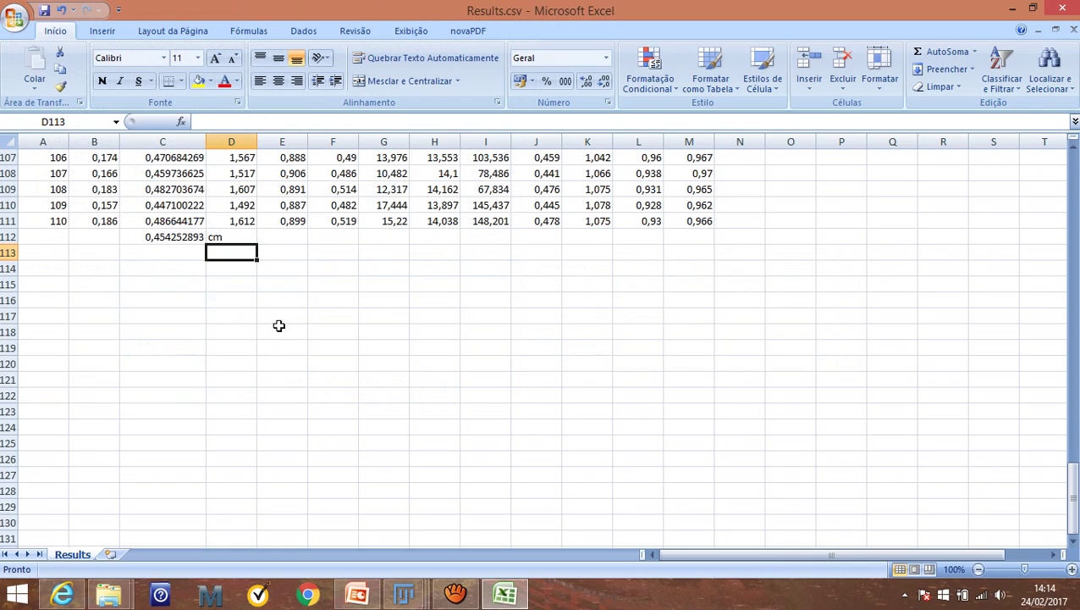
# Step: Review the results table from its first rows and compare it with the numbered beads in Fiji's 1 - Copia.jpg, returning to the Excel sheet
pyautogui.click(279, 326)
pyautogui.scroll(13, 279, 329)
pyautogui.scroll(20, 280, 329)
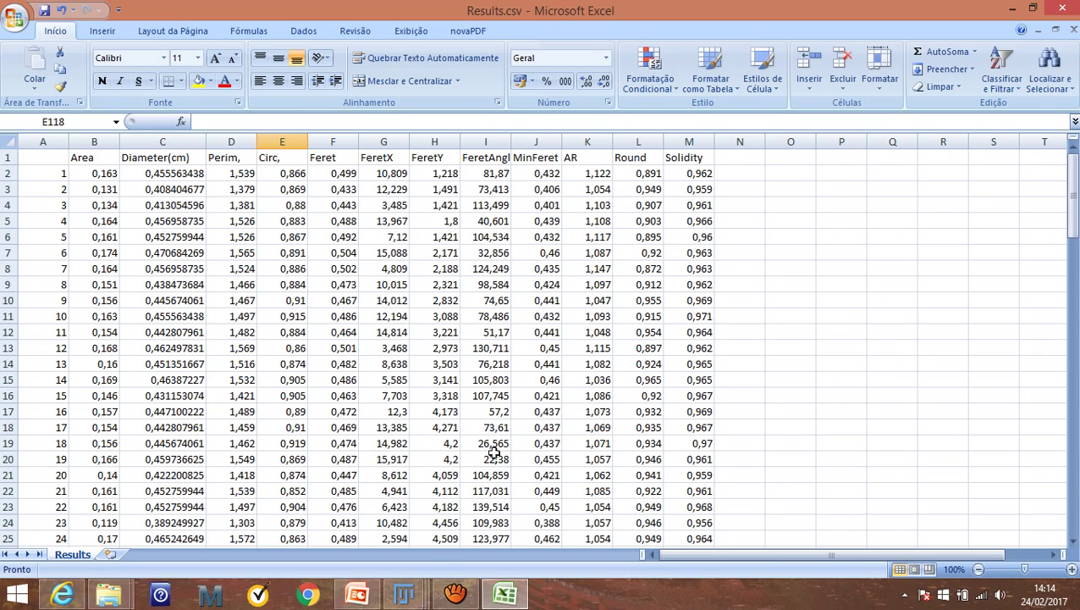
pyautogui.moveTo(412, 595)
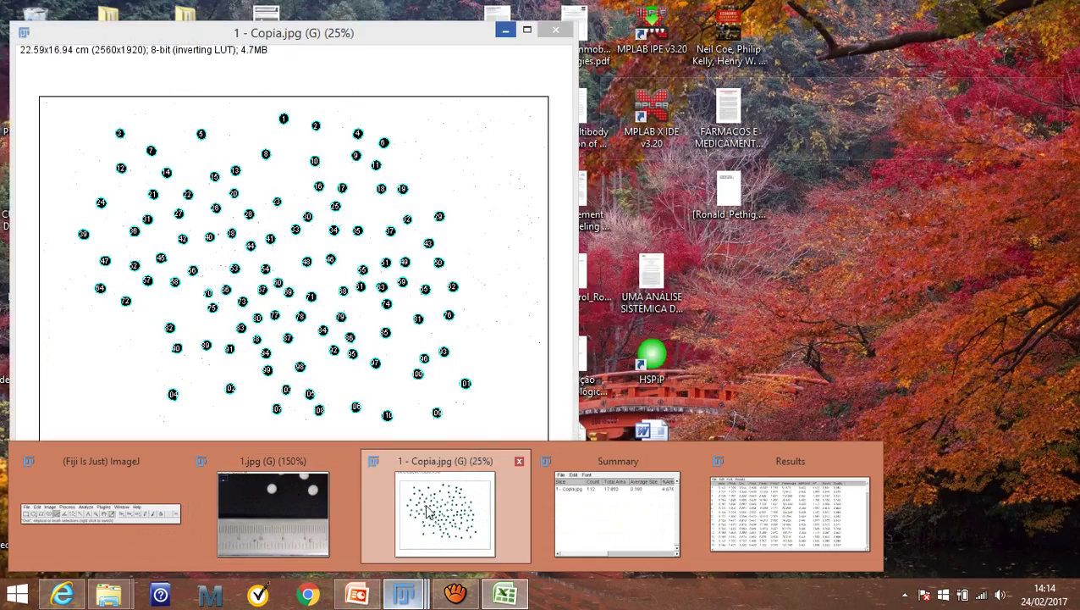
pyautogui.click(444, 512)
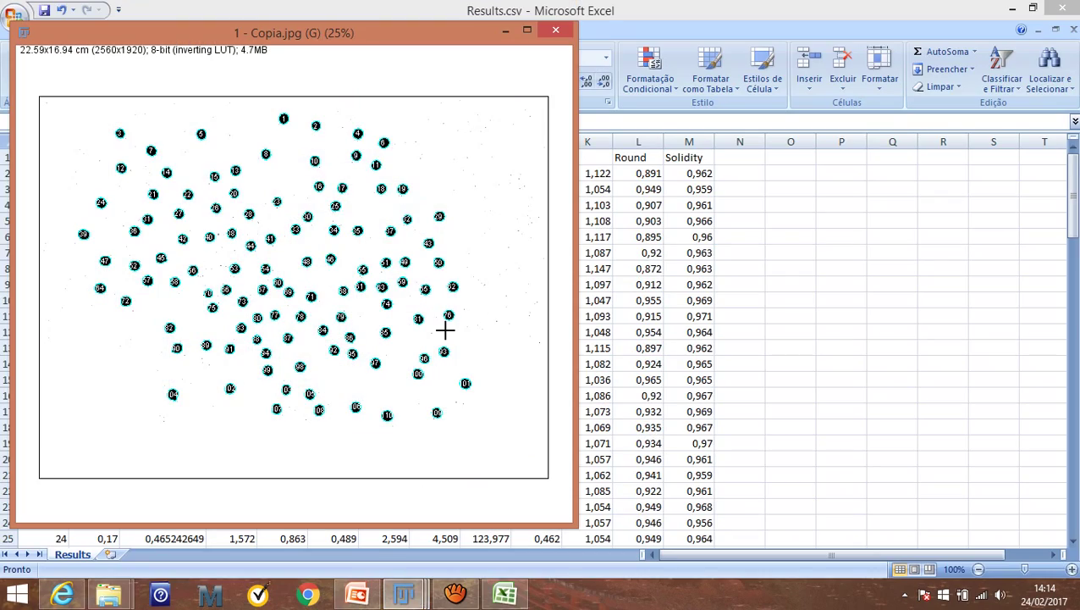
pyautogui.click(766, 230)
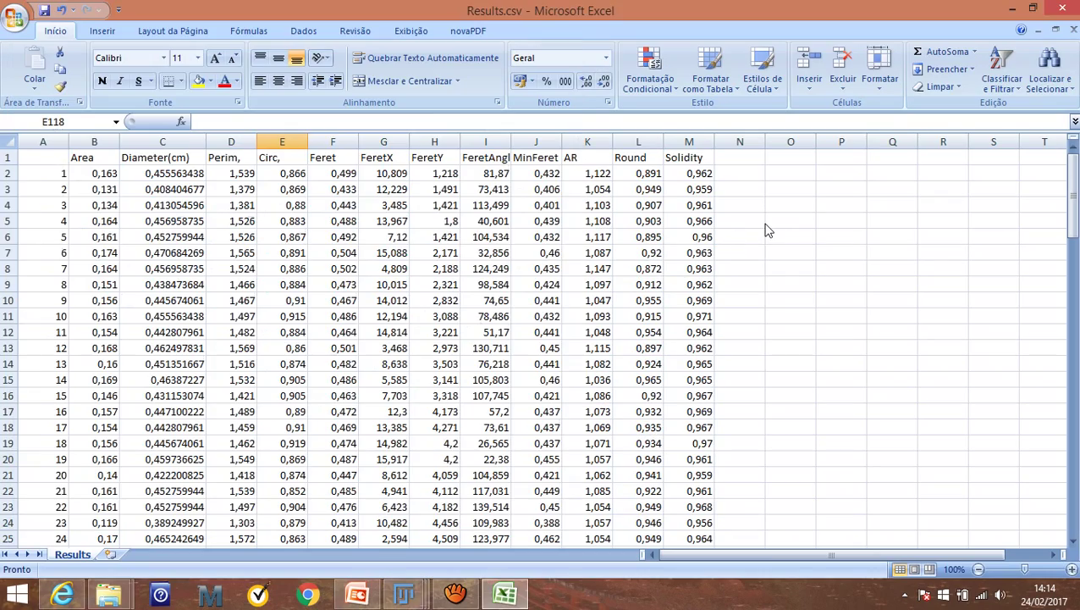
pyautogui.click(759, 220)
pyautogui.click(803, 225)
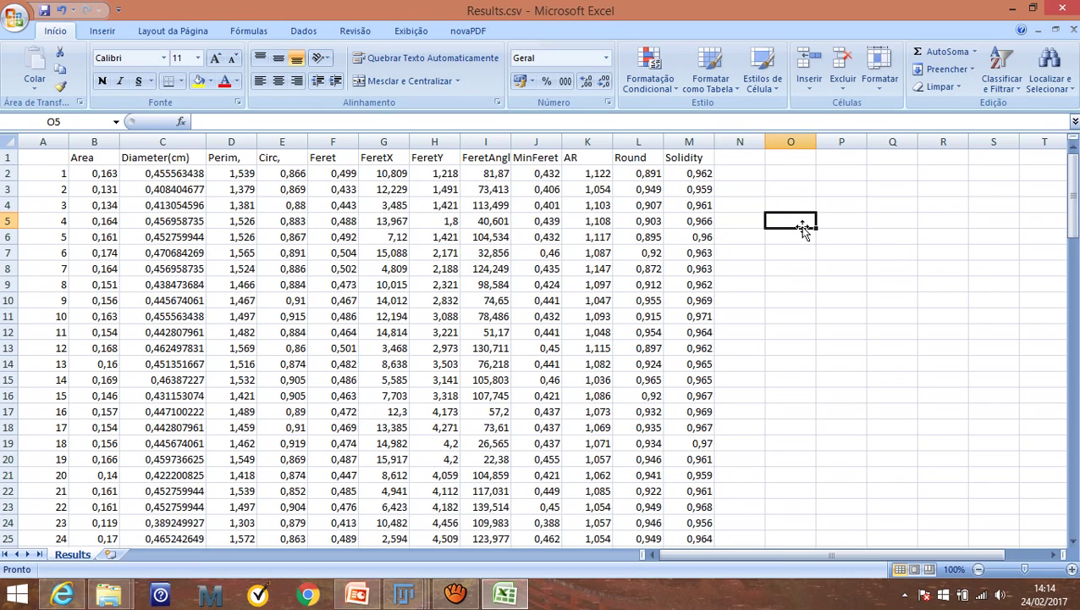
pyautogui.hotkey('alt', 'Tab')
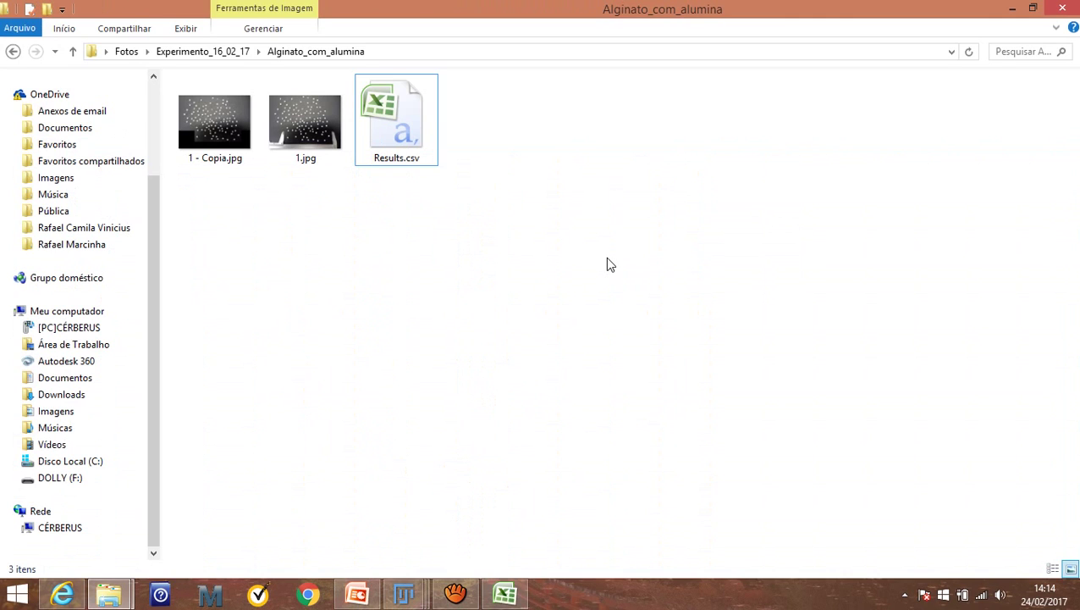
pyautogui.click(454, 595)
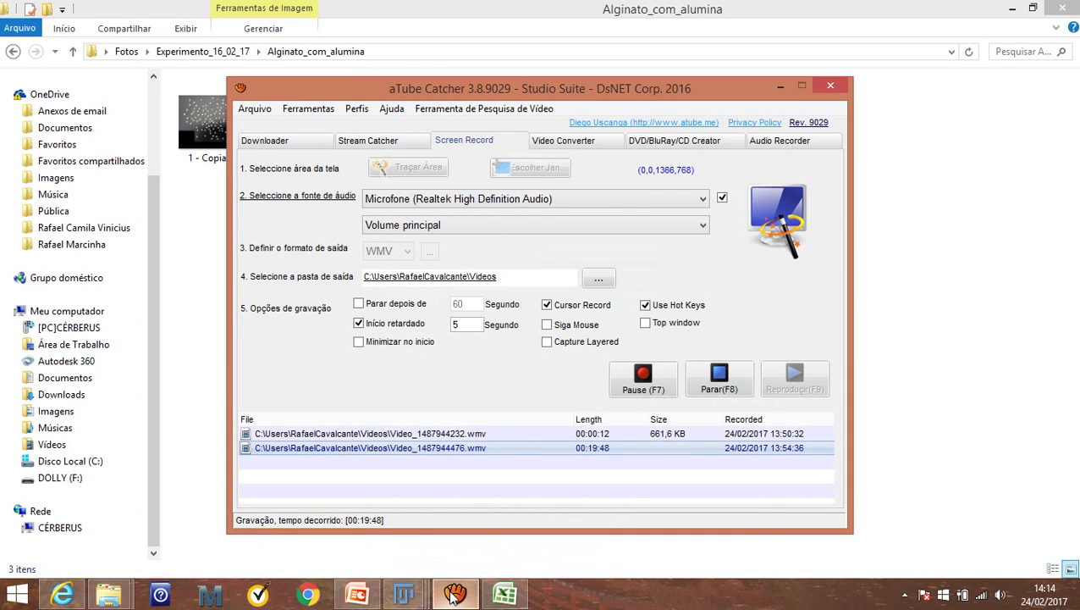